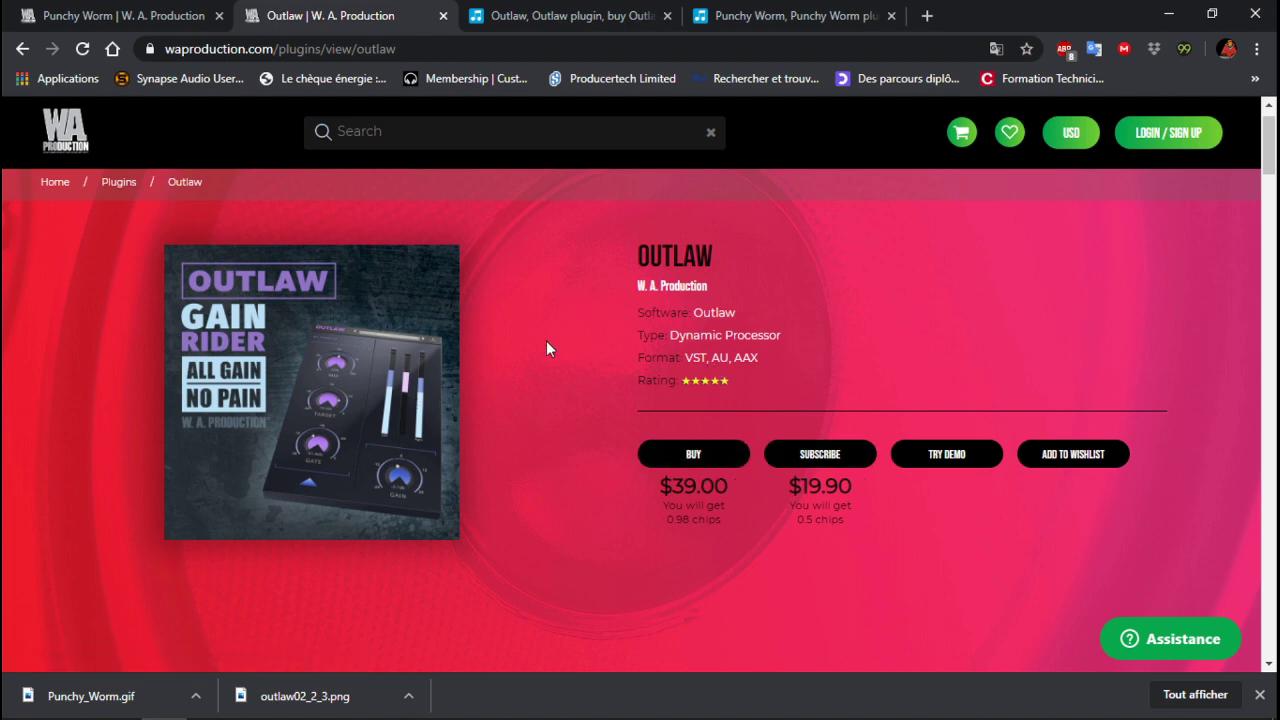
View the Outlaw and Punchy Worm product pages on Plugin Boutique.
{"action": "left_click", "coordinate": [596, 20]}
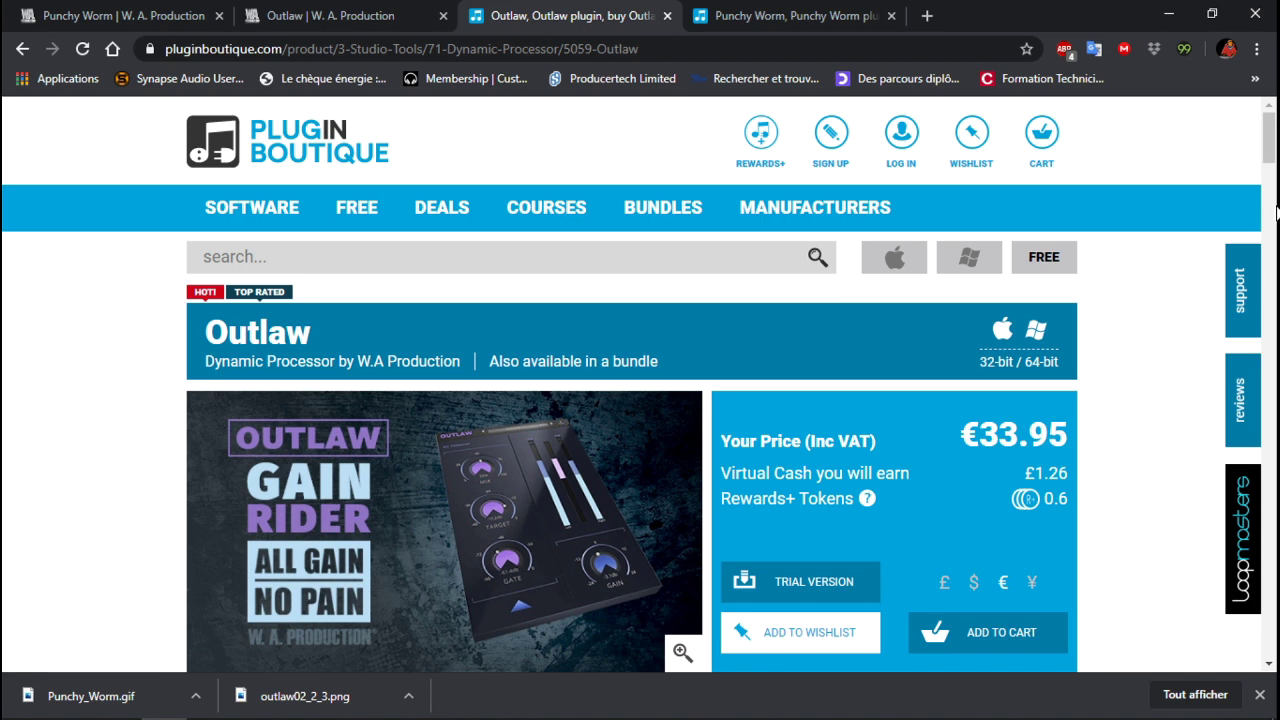
{"action": "left_click_drag", "start_coordinate": [1273, 140], "coordinate": [1273, 150]}
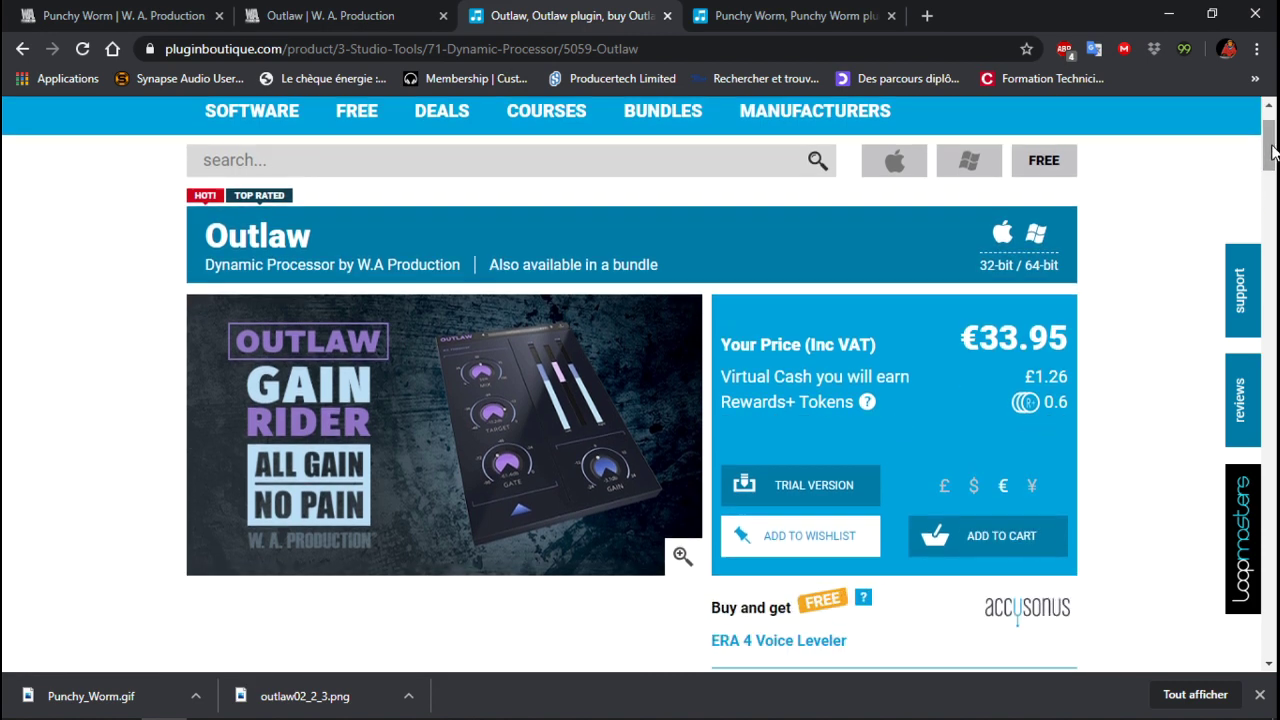
{"action": "left_click", "coordinate": [792, 17]}
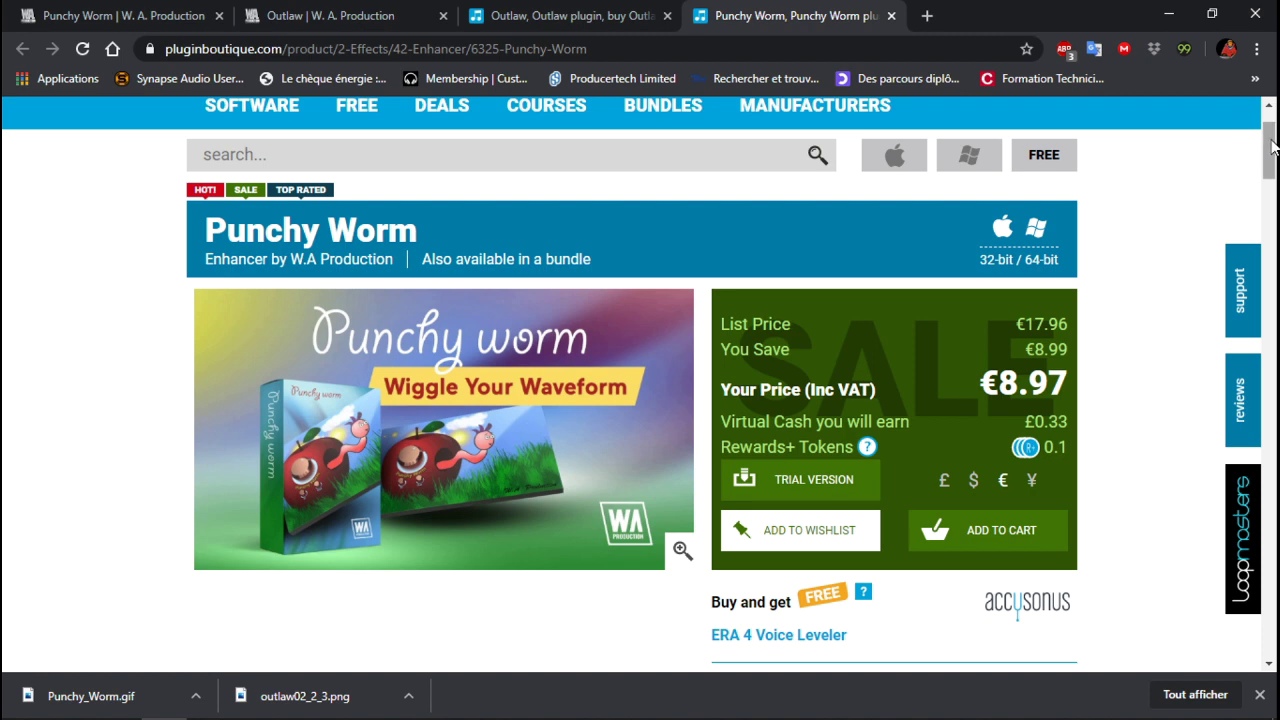
{"action": "left_click_drag", "start_coordinate": [1272, 146], "coordinate": [1249, 121]}
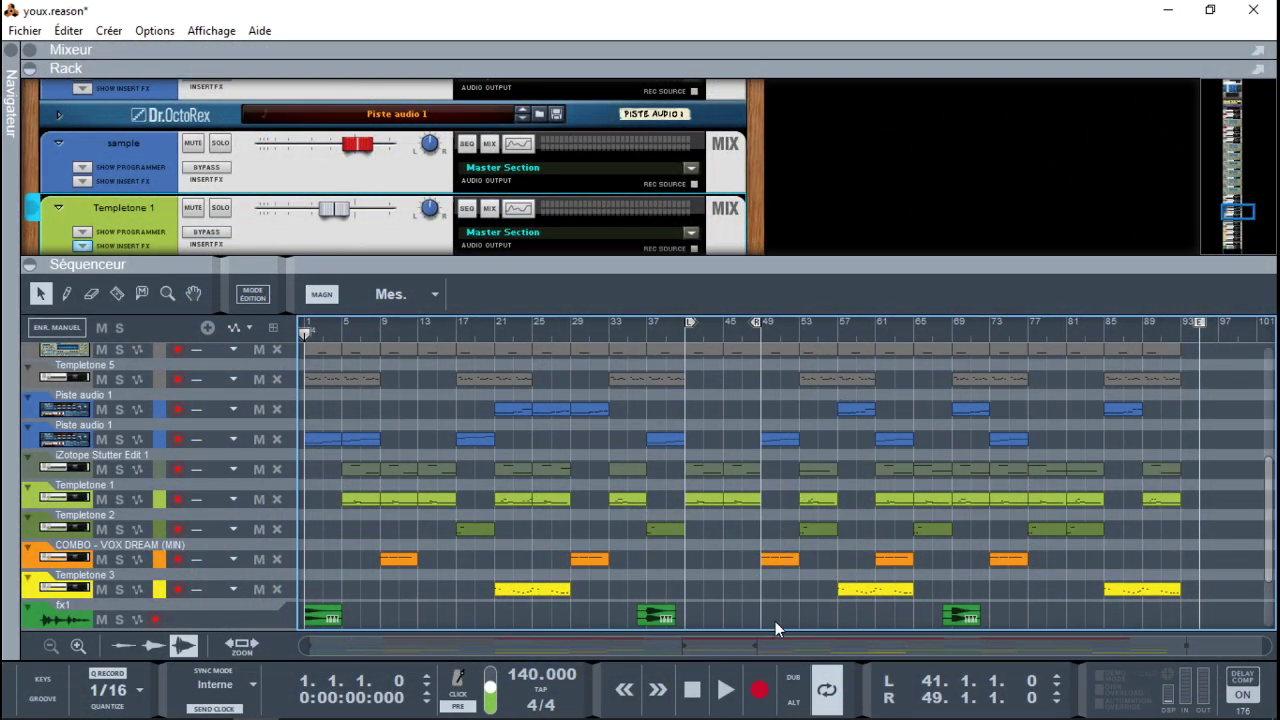
Play the song while moving the loop locators to bars 5 and 17, and turn looping off.
{"action": "left_click", "coordinate": [727, 709]}
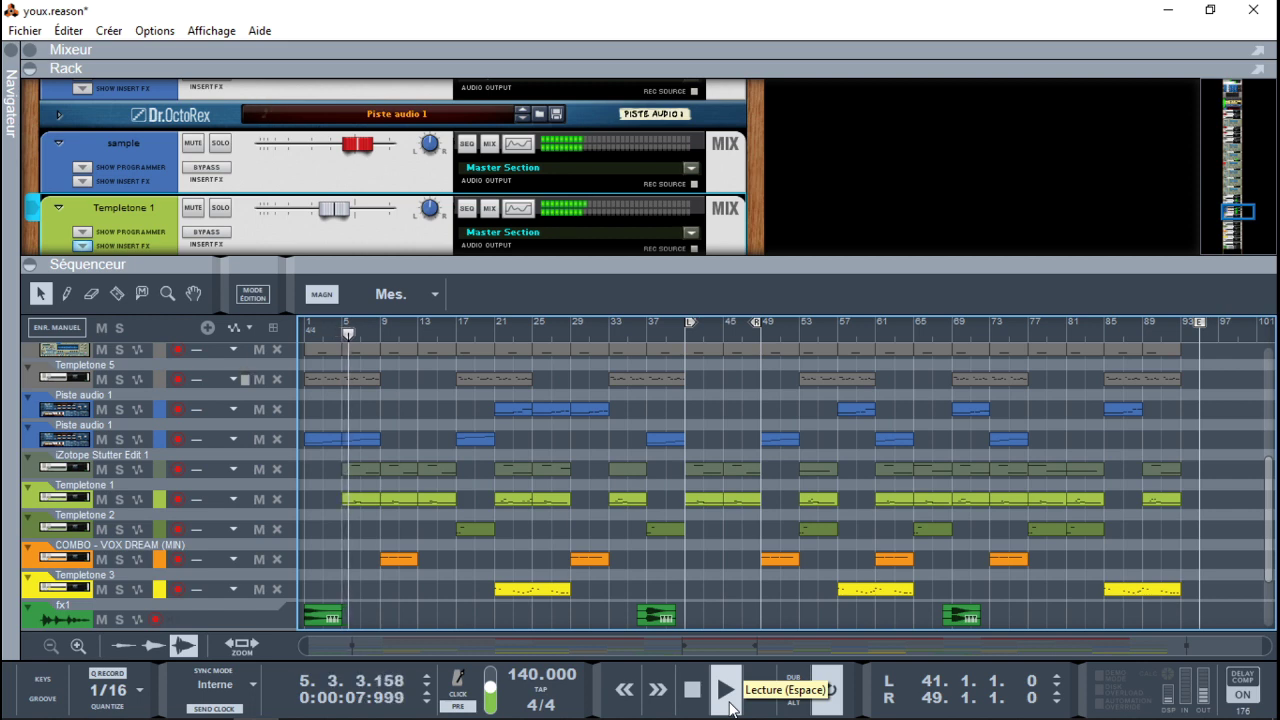
{"action": "left_click_drag", "start_coordinate": [688, 323], "coordinate": [343, 344]}
{"action": "left_click_drag", "start_coordinate": [757, 322], "coordinate": [450, 336]}
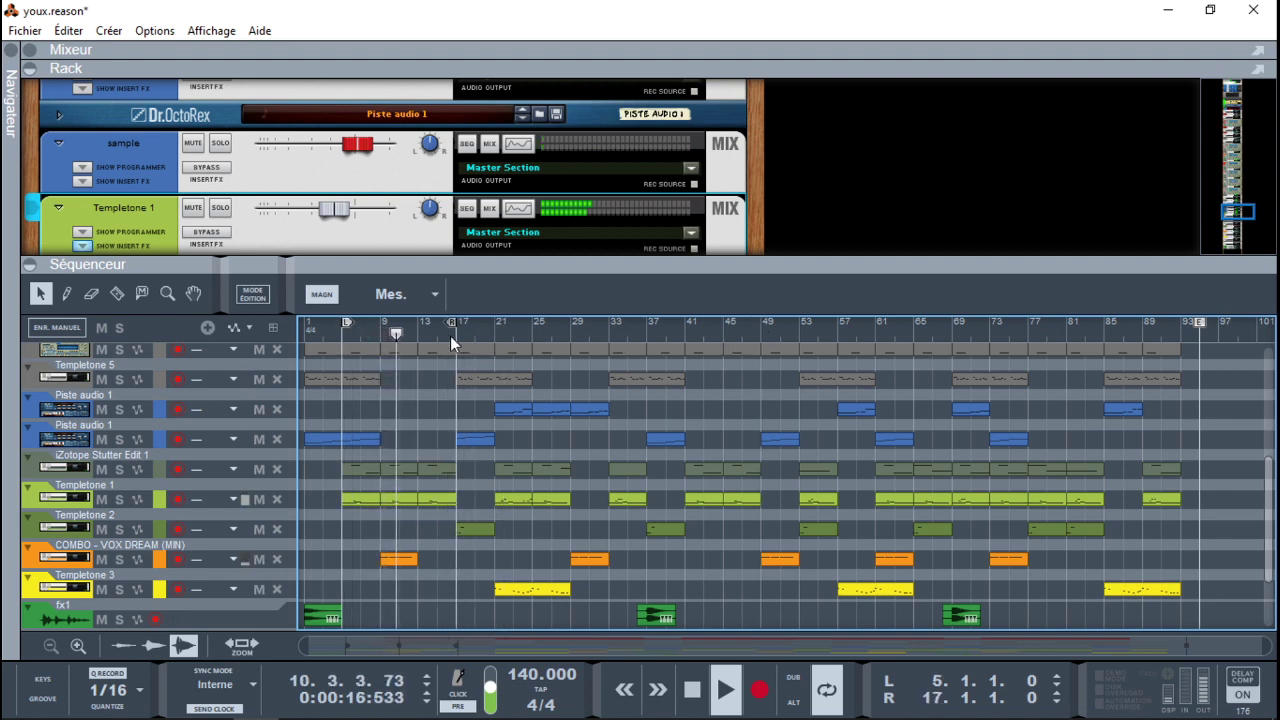
{"action": "left_click", "coordinate": [827, 690]}
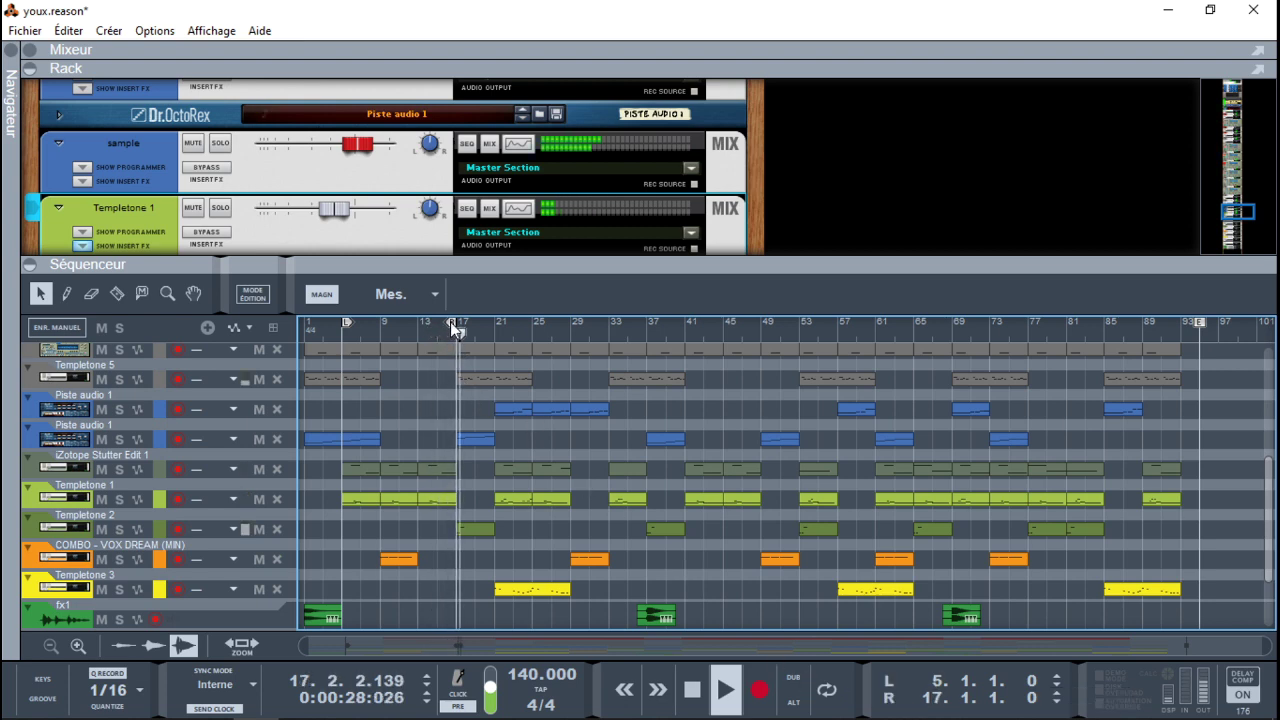
Set the loop locators to bars 21 and 29, listening from bar 21 before stopping playback.
{"action": "left_click_drag", "start_coordinate": [450, 321], "coordinate": [565, 340]}
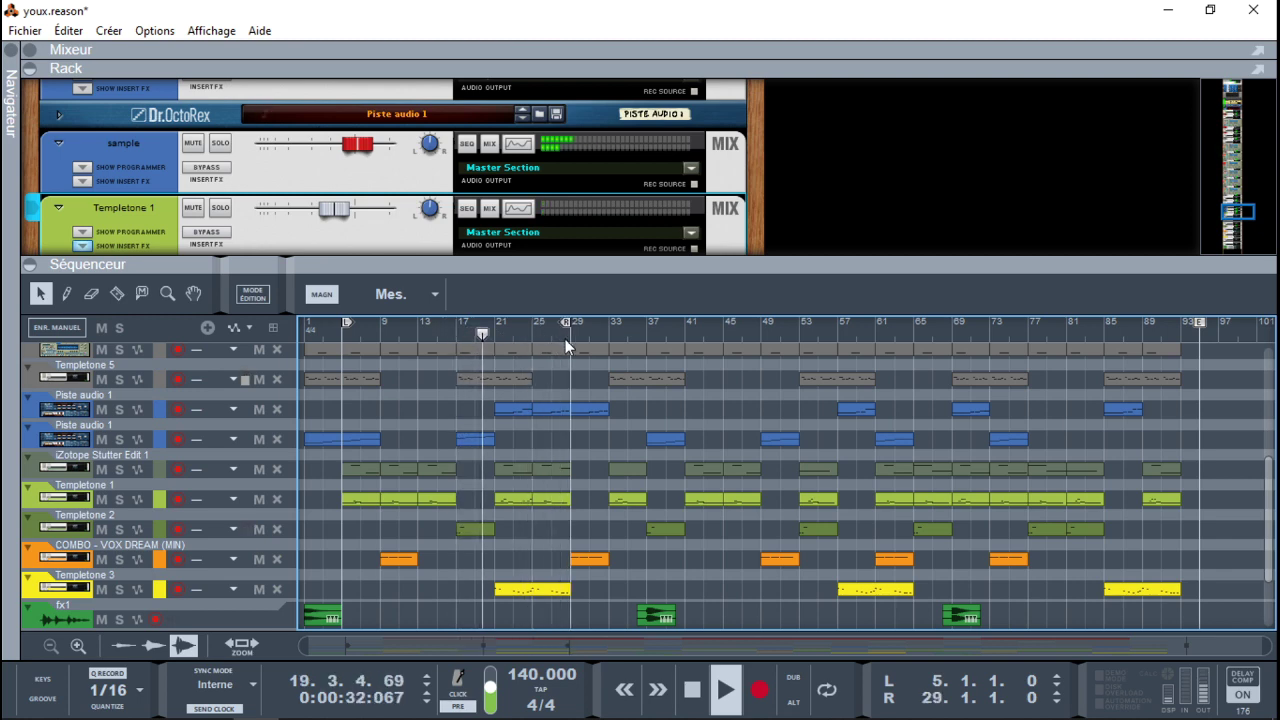
{"action": "left_click", "coordinate": [343, 328]}
{"action": "left_click", "coordinate": [502, 332]}
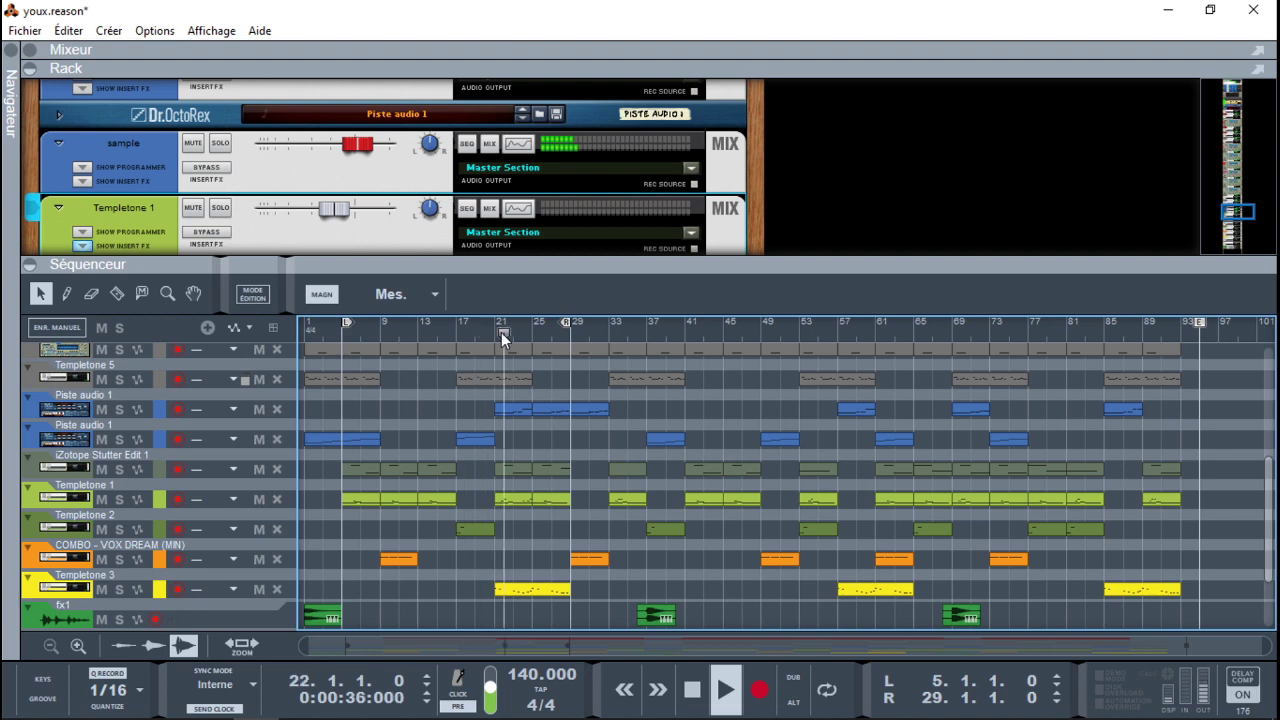
{"action": "left_click", "coordinate": [498, 333]}
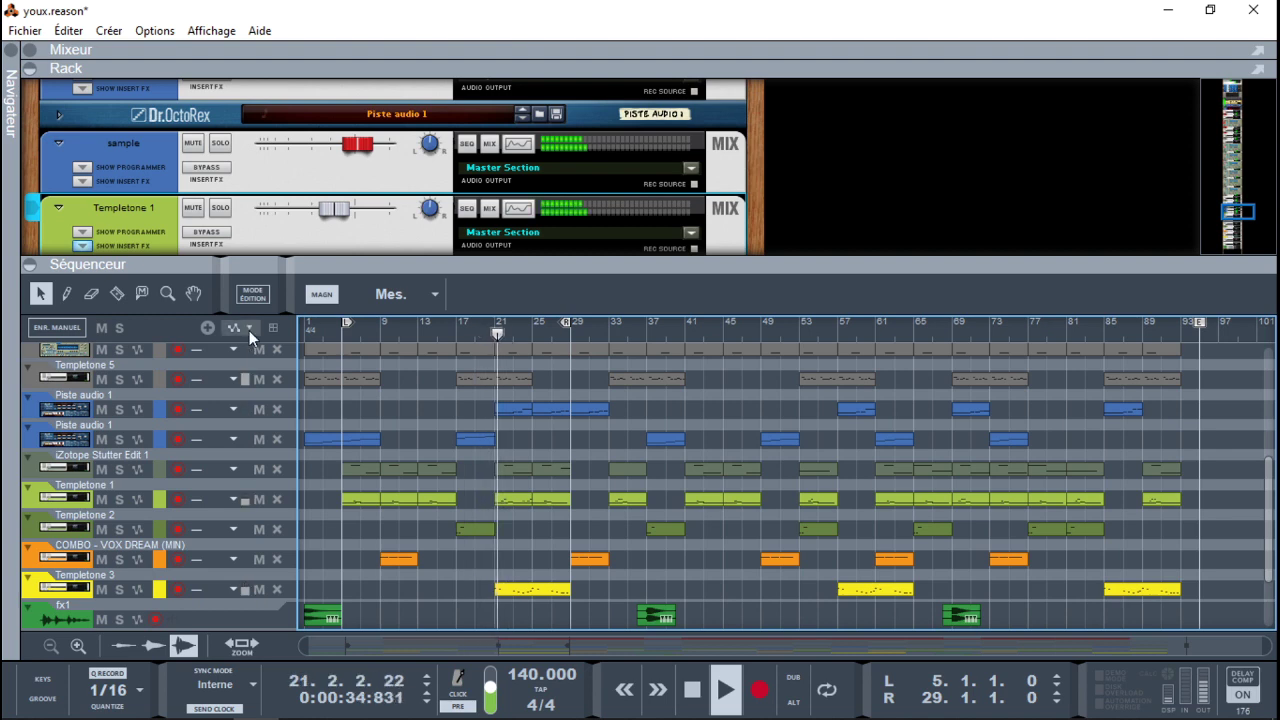
{"action": "left_click_drag", "start_coordinate": [346, 330], "coordinate": [497, 338]}
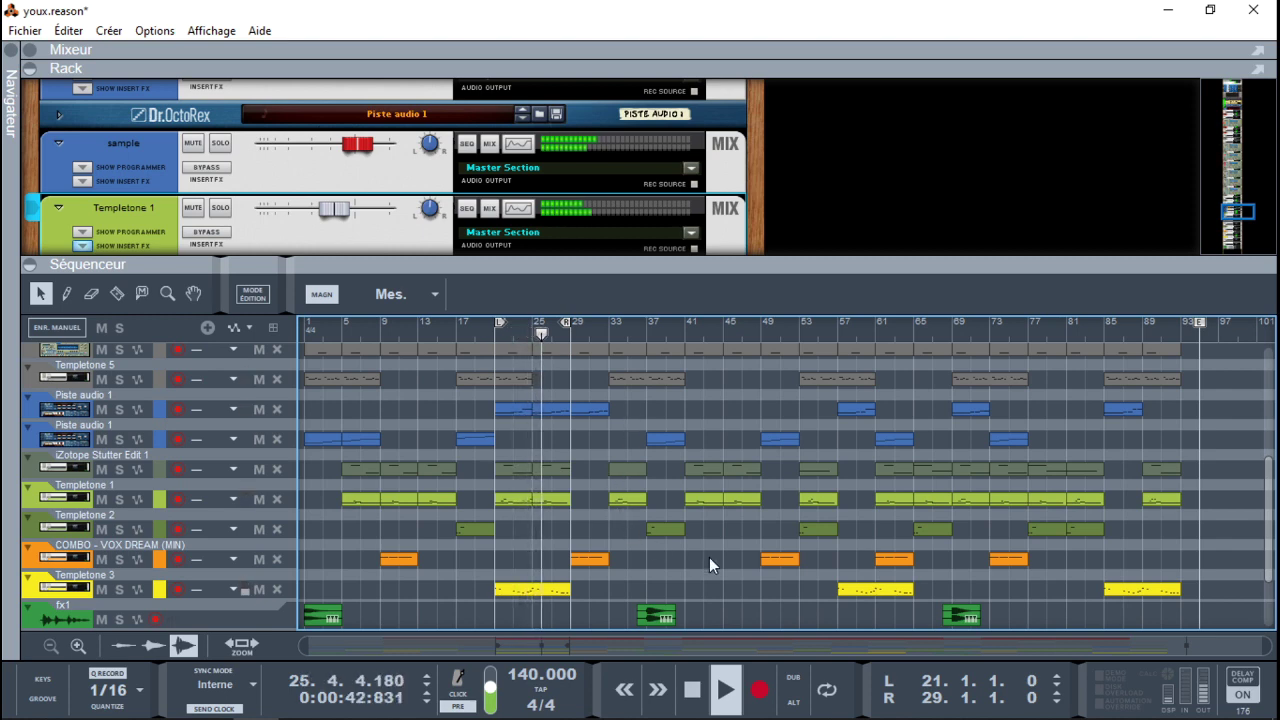
{"action": "key", "text": "space"}
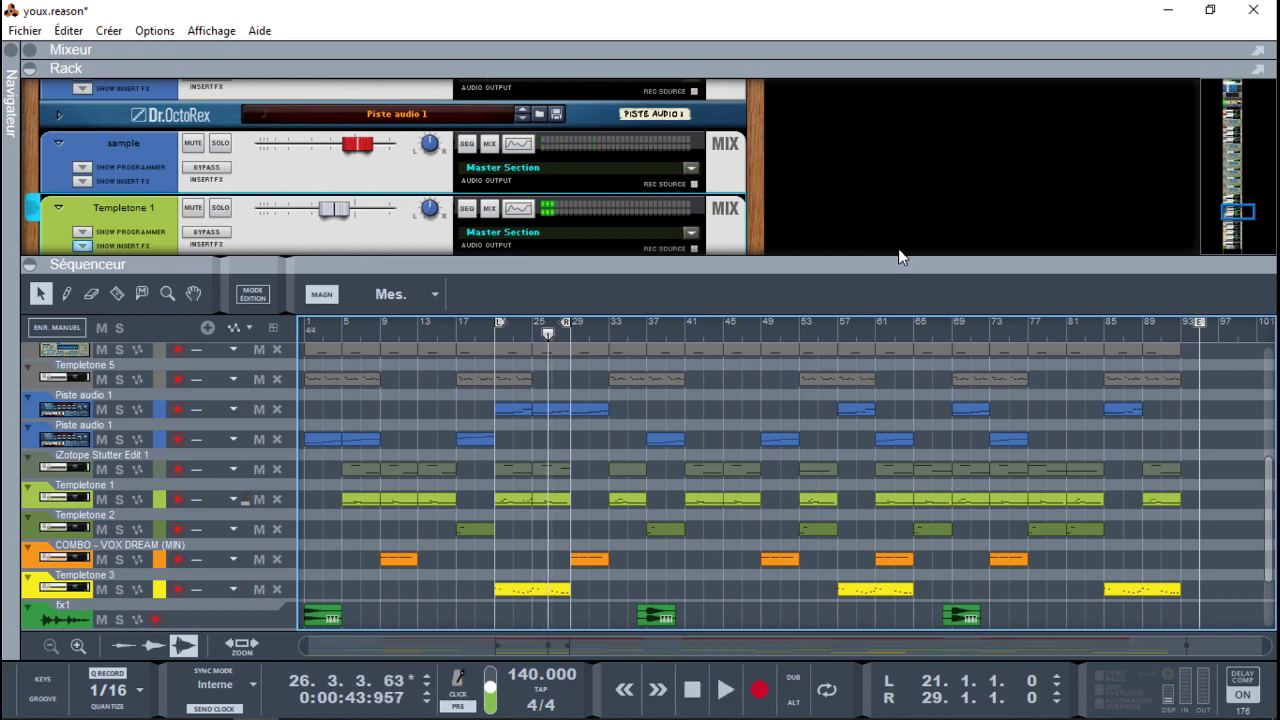
Enlarge the rack by hiding the sequencer and inspect the PunchyWorm effects on the kick and drums channels.
{"action": "left_click", "coordinate": [32, 265]}
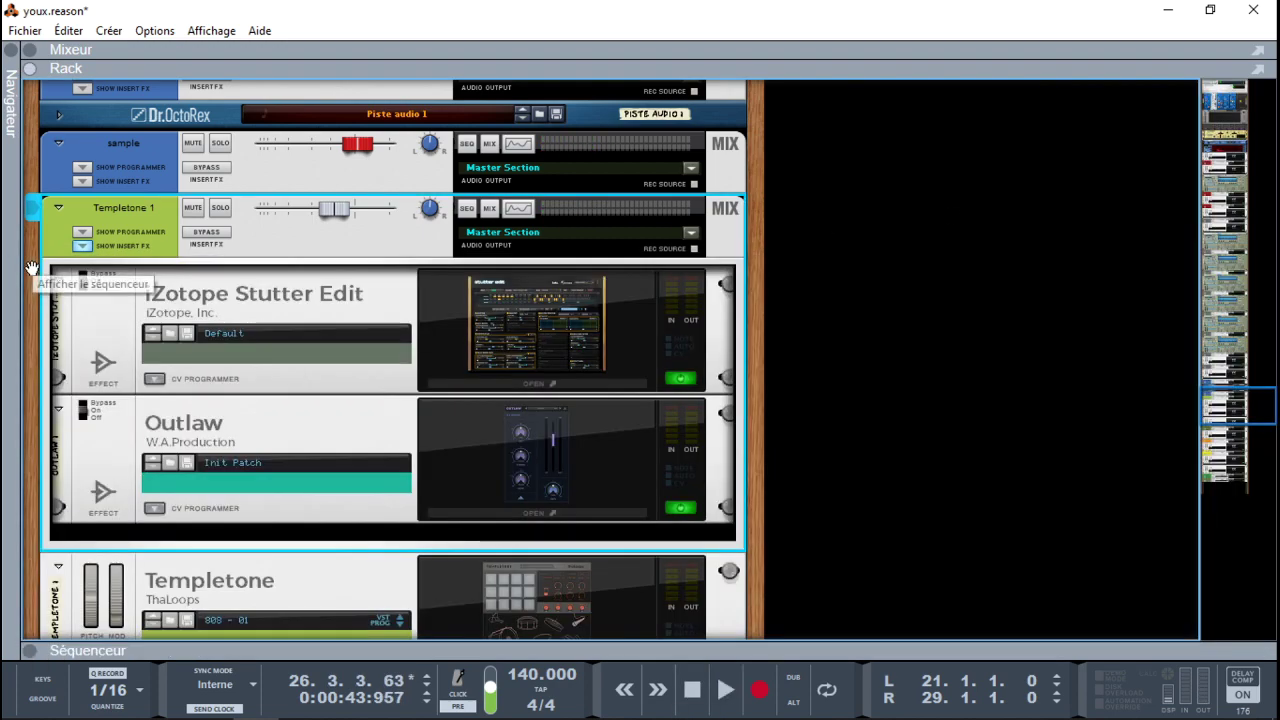
{"action": "left_click_drag", "start_coordinate": [1270, 412], "coordinate": [1257, 230]}
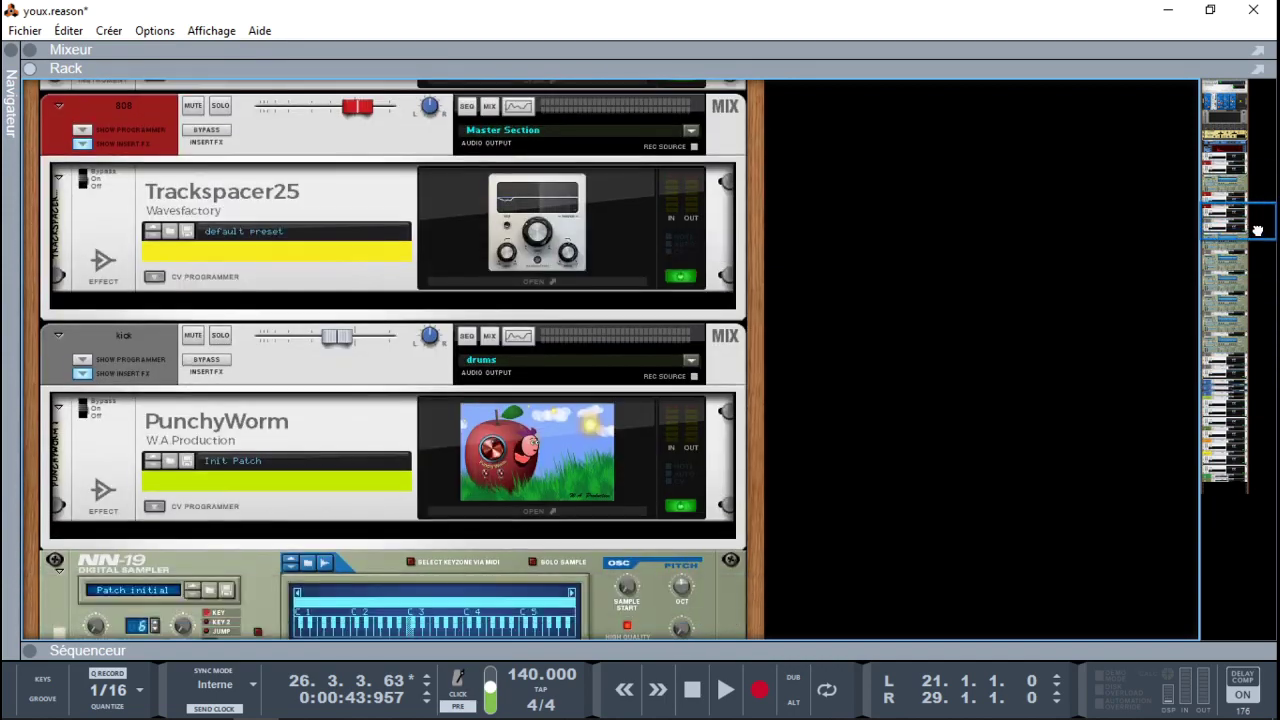
{"action": "left_click", "coordinate": [591, 475]}
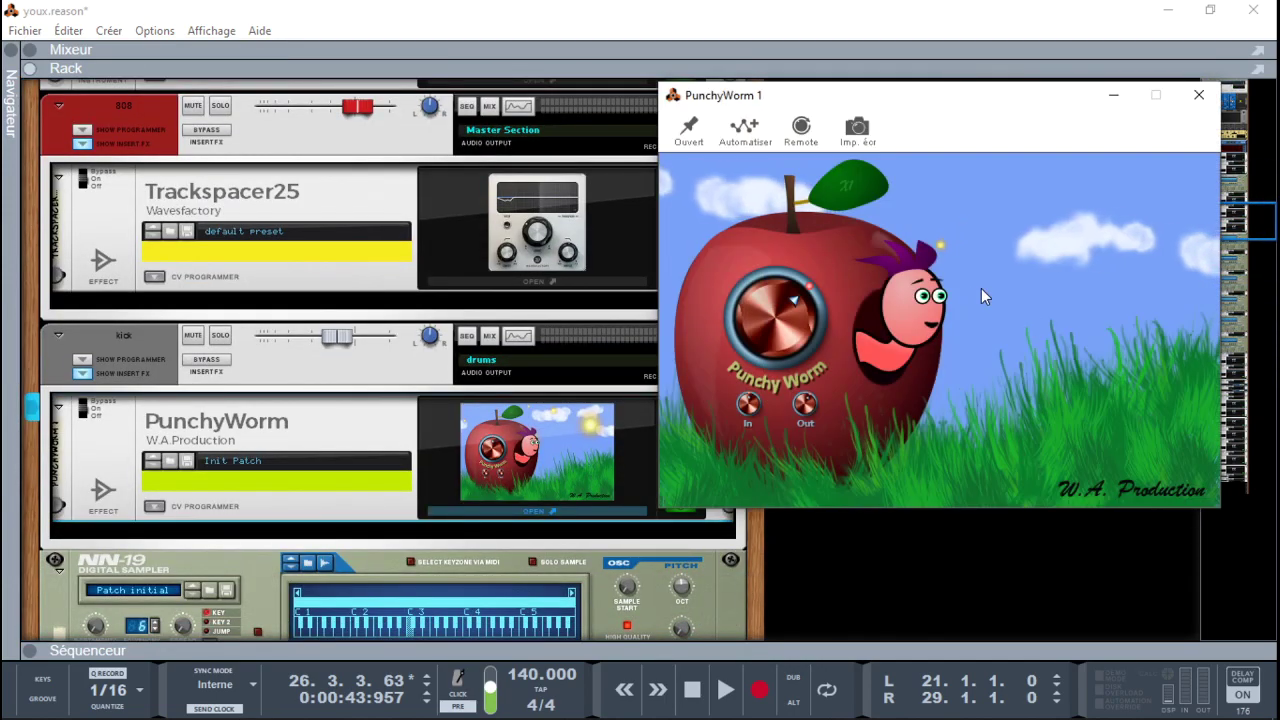
{"action": "left_click_drag", "start_coordinate": [1262, 258], "coordinate": [1228, 367]}
{"action": "left_click", "coordinate": [537, 388]}
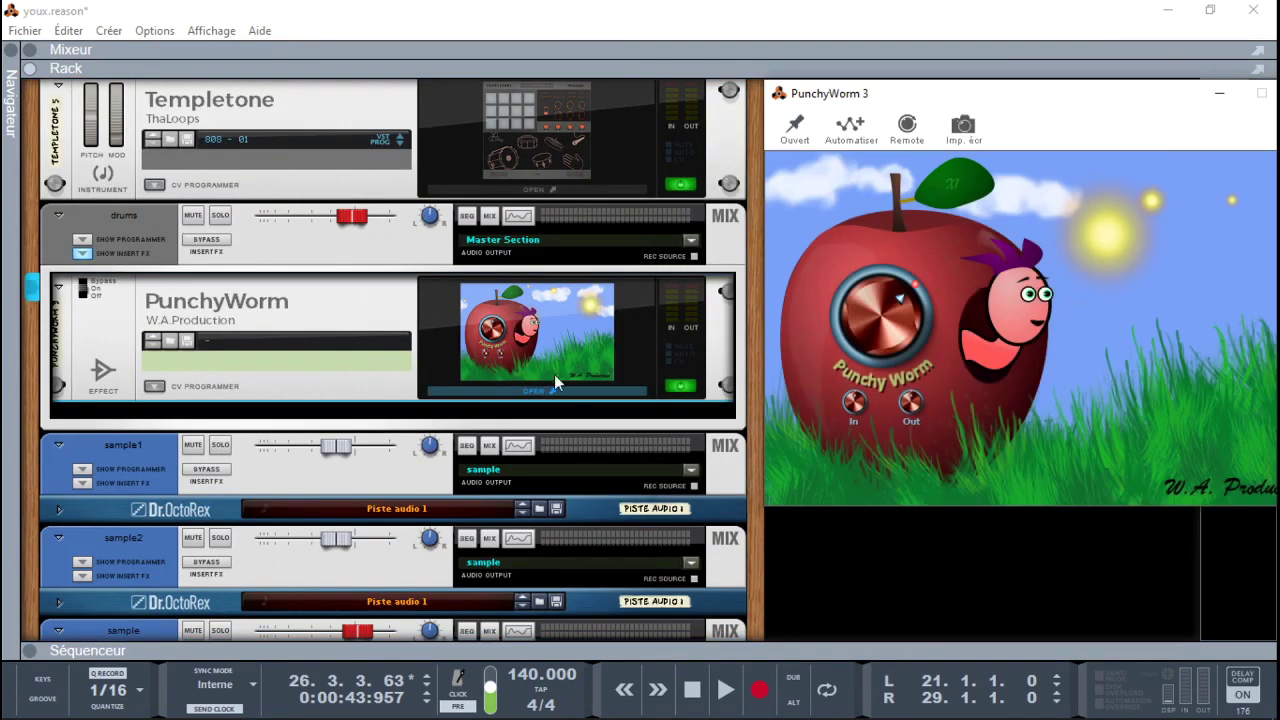
{"action": "left_click_drag", "start_coordinate": [1125, 93], "coordinate": [935, 89]}
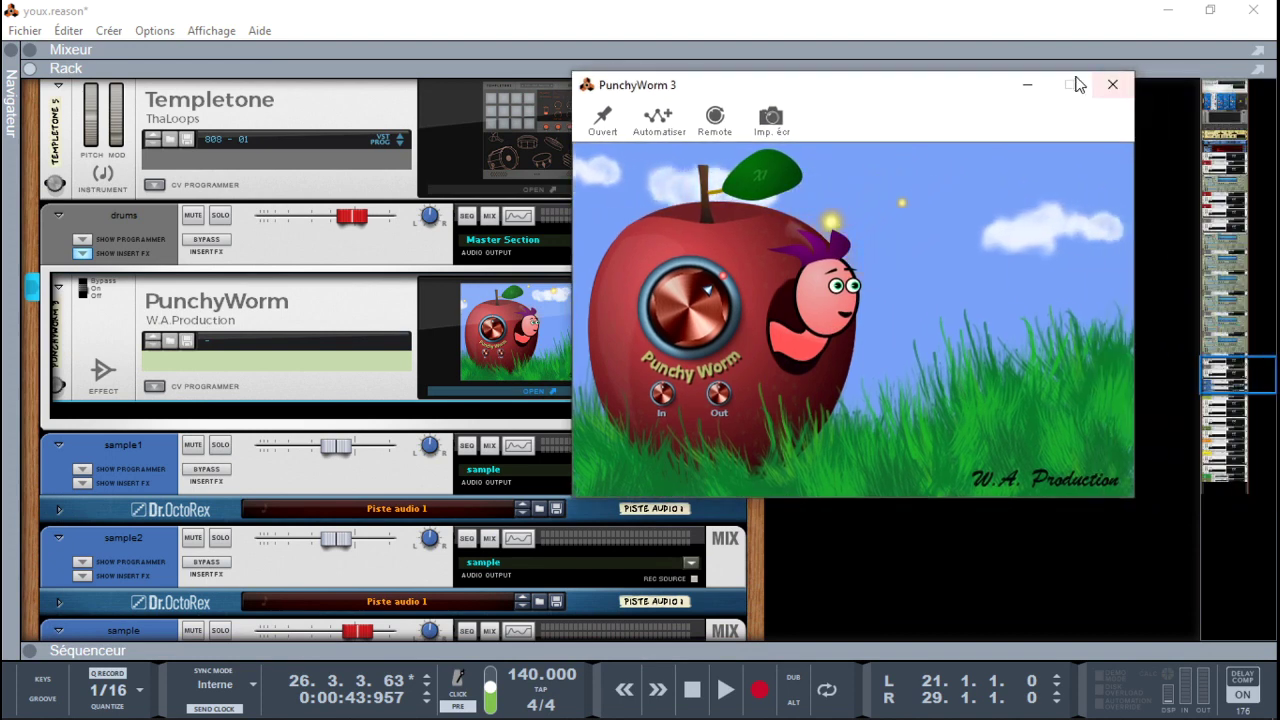
{"action": "left_click", "coordinate": [1111, 85]}
Solo the Templetone 1 channel and view the settings of its iZotope Stutter Edit insert.
{"action": "left_click_drag", "start_coordinate": [1235, 369], "coordinate": [1235, 402]}
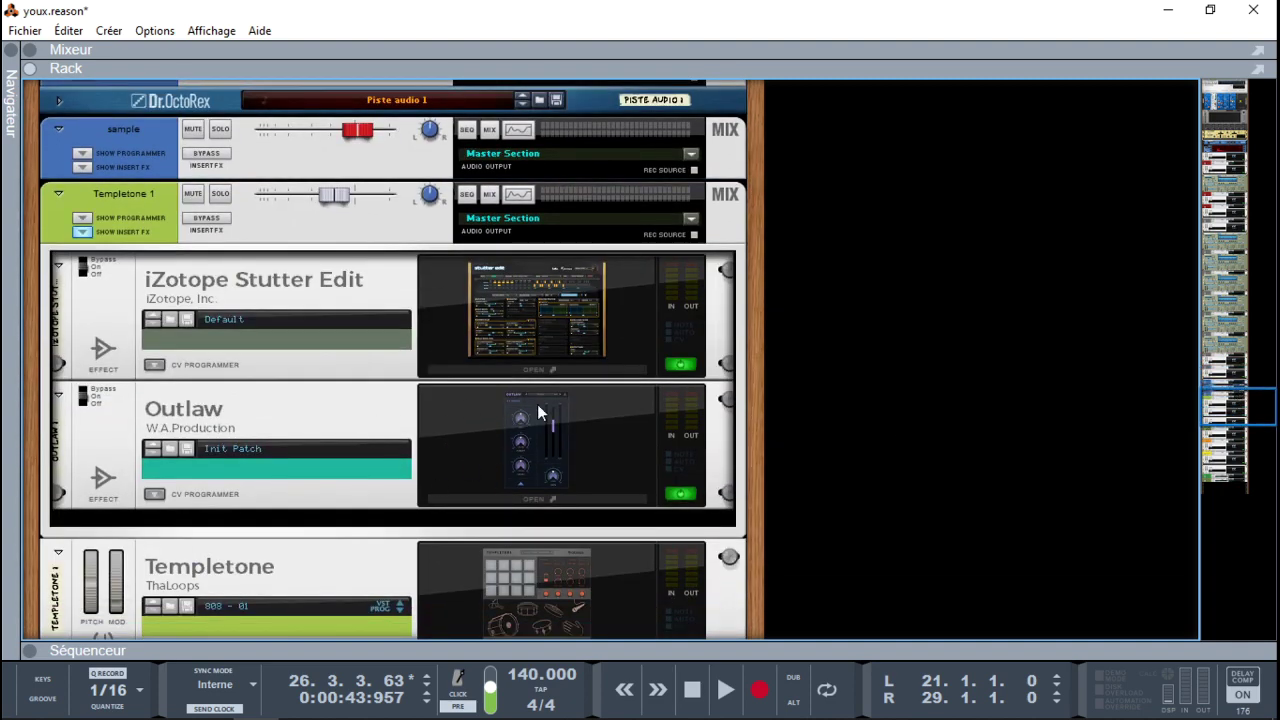
{"action": "left_click", "coordinate": [221, 195]}
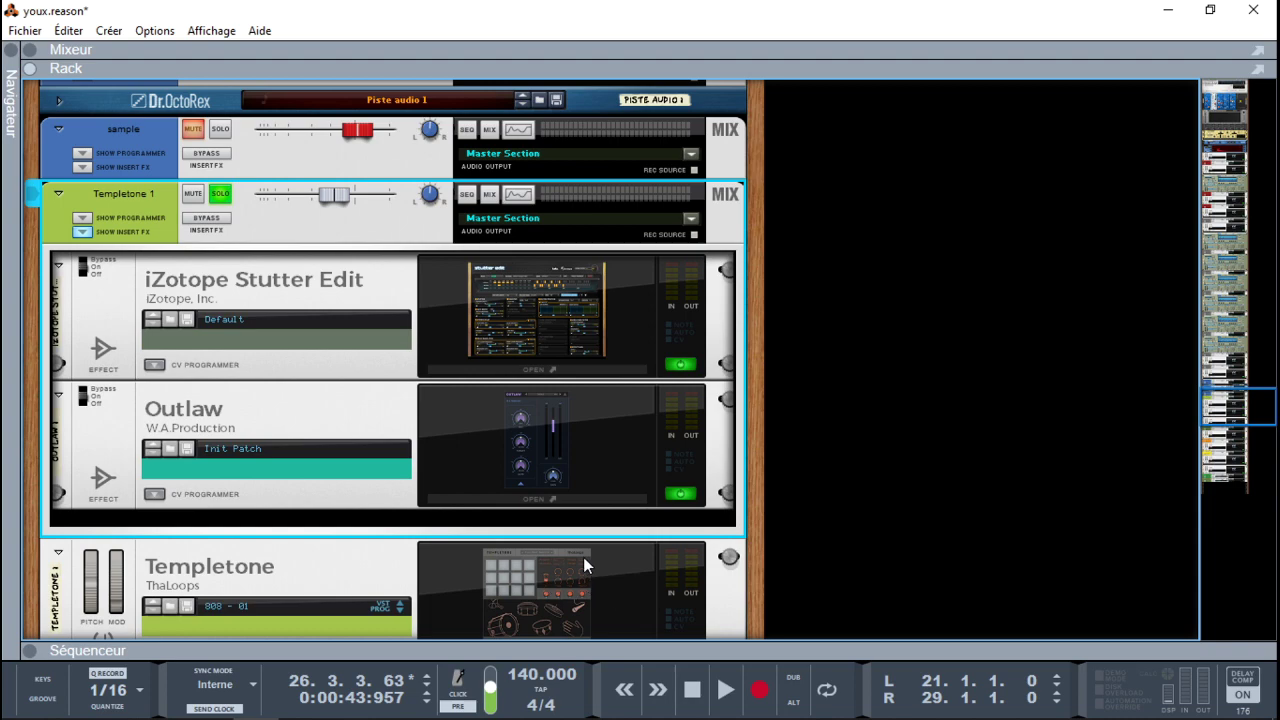
{"action": "left_click", "coordinate": [554, 366]}
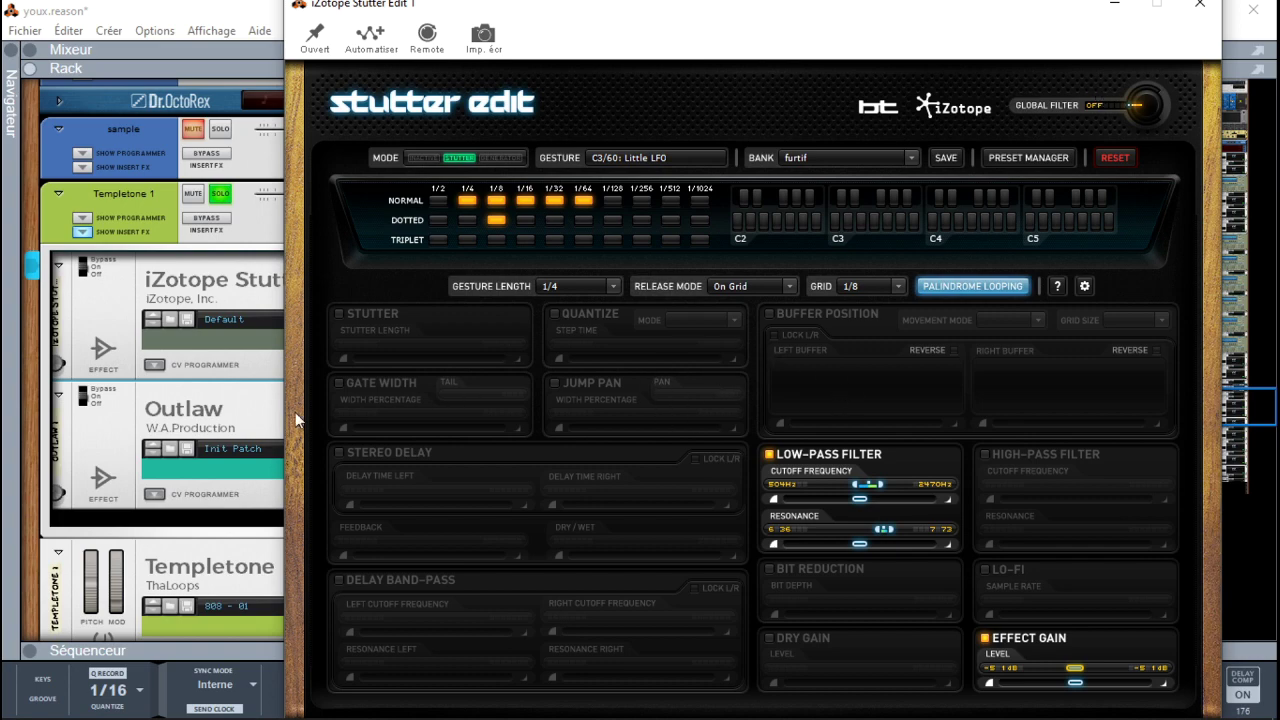
{"action": "left_click", "coordinate": [241, 418]}
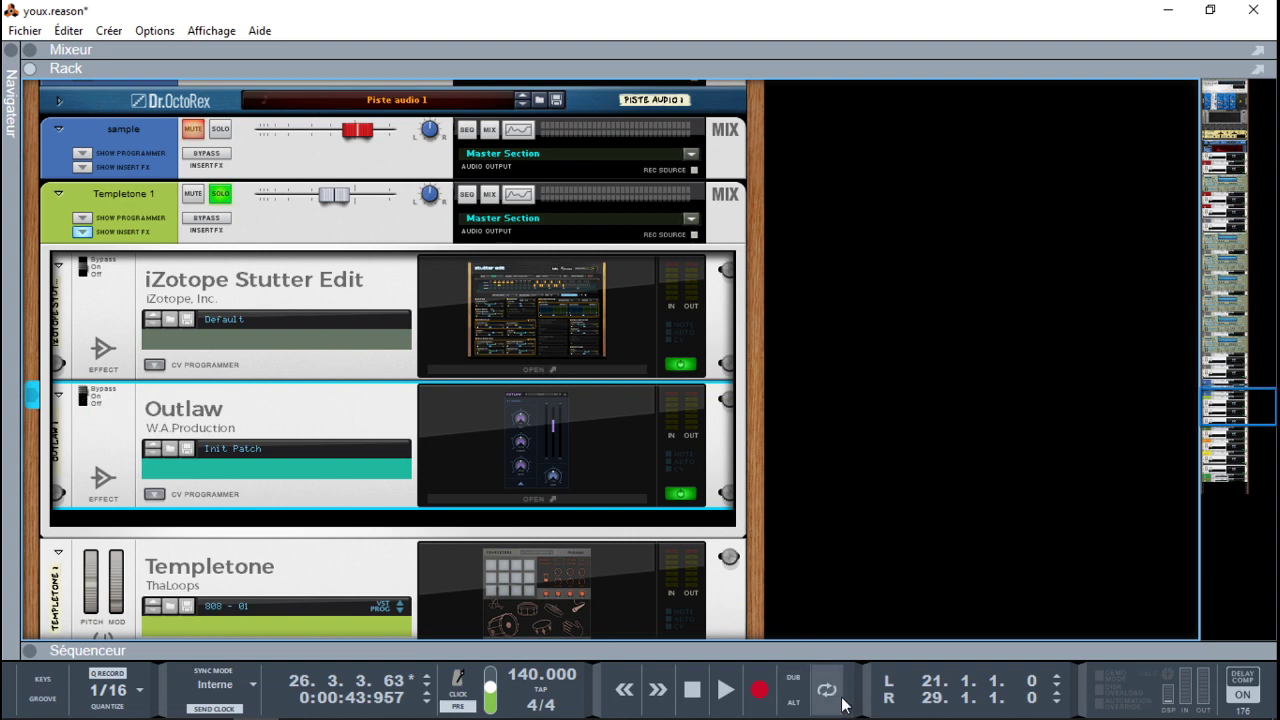
Loop playback from bar 21 and open the Outlaw effect with its window kept open.
{"action": "key", "text": "KP_1"}
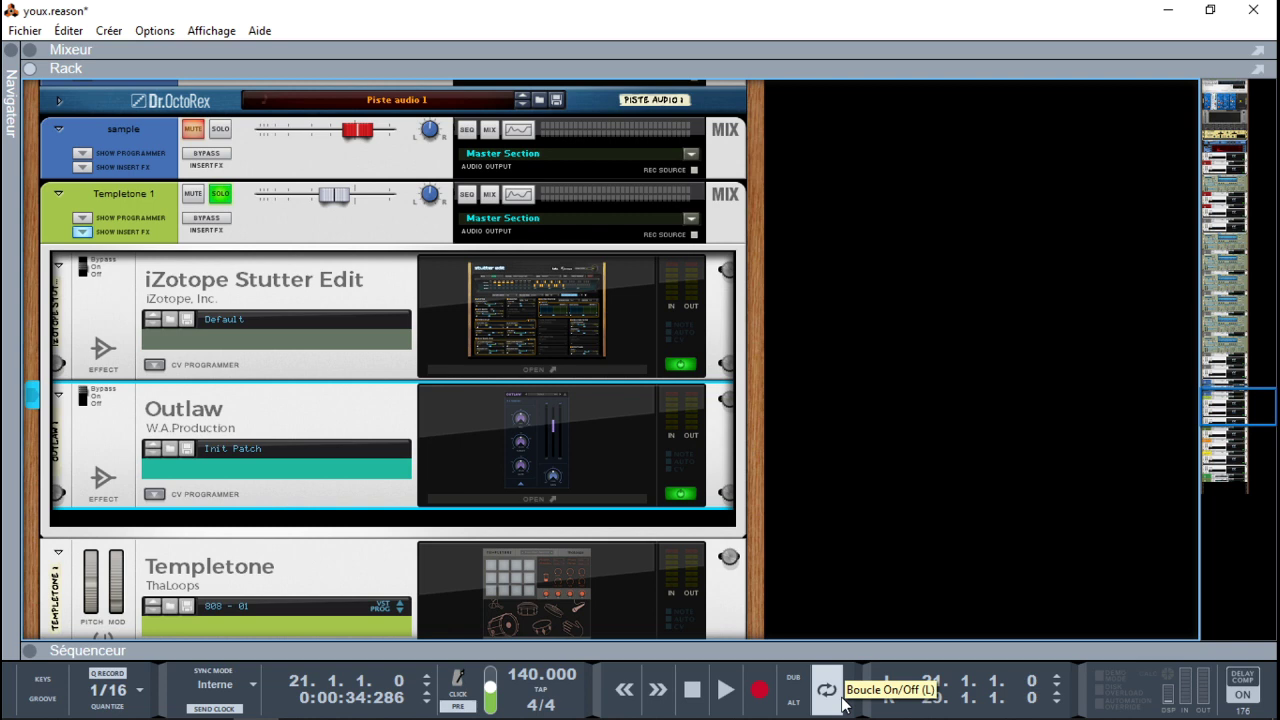
{"action": "key", "text": "space"}
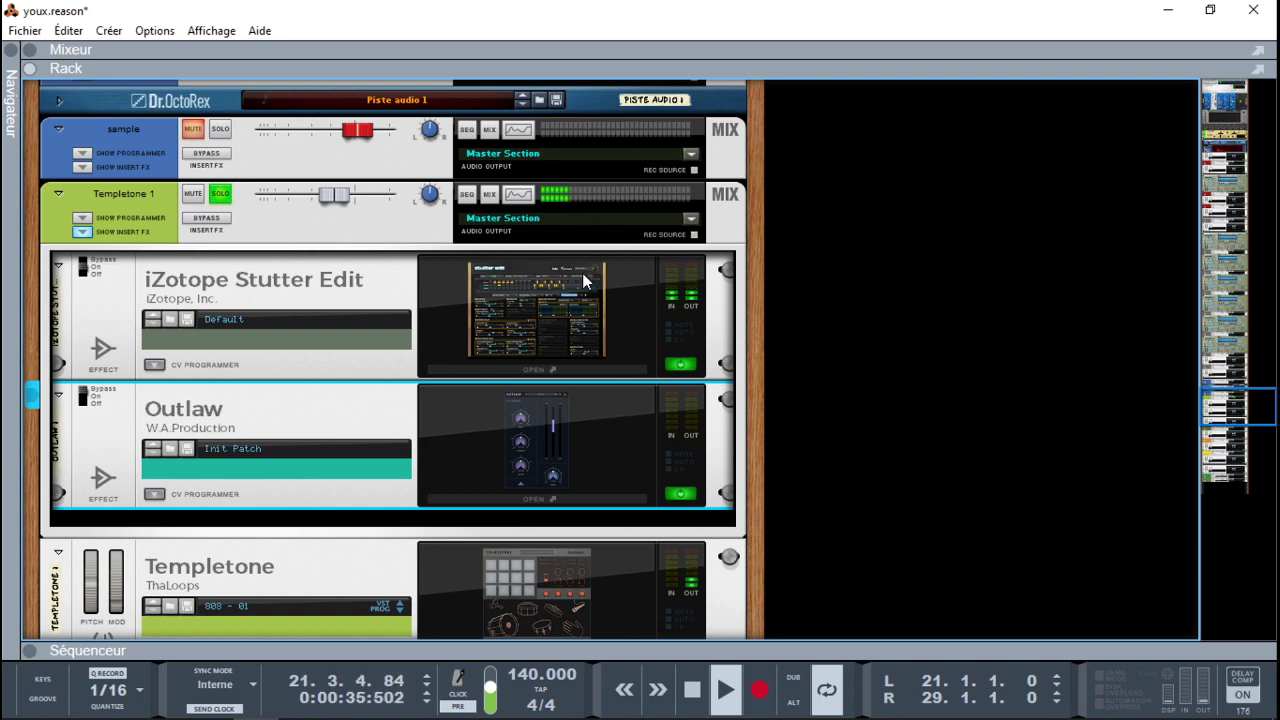
{"action": "left_click", "coordinate": [601, 410]}
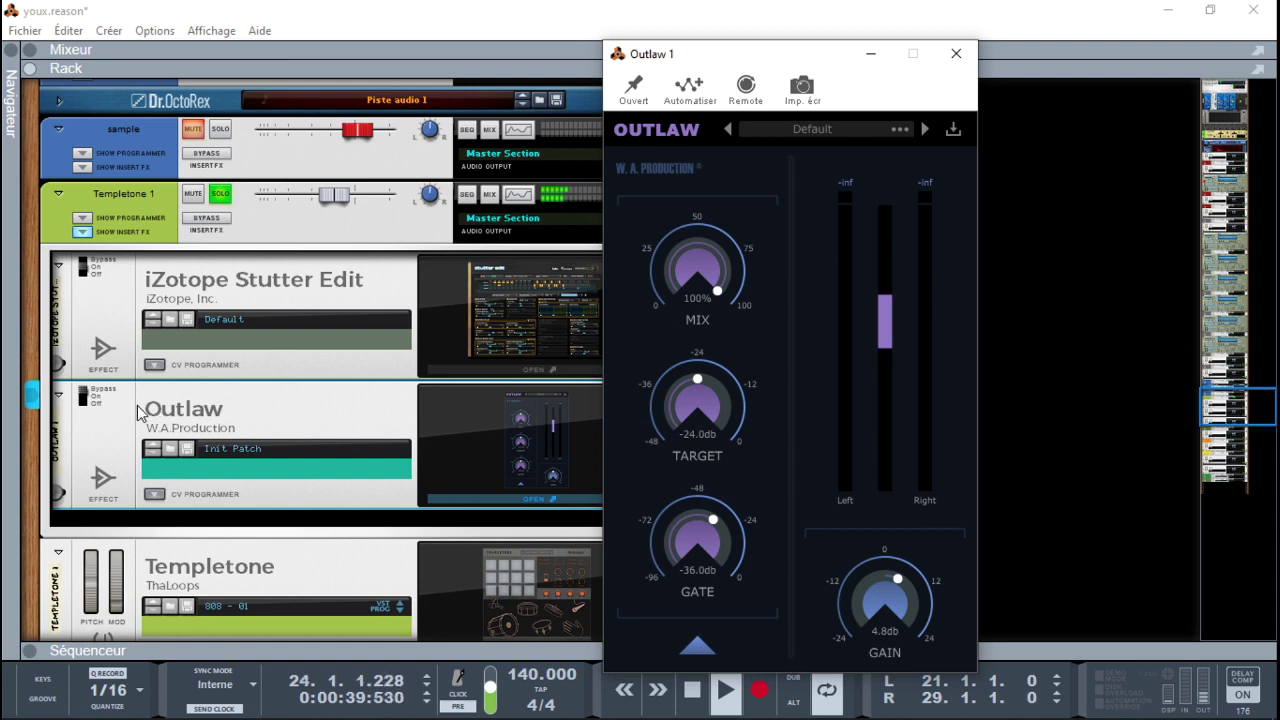
{"action": "left_click", "coordinate": [636, 84]}
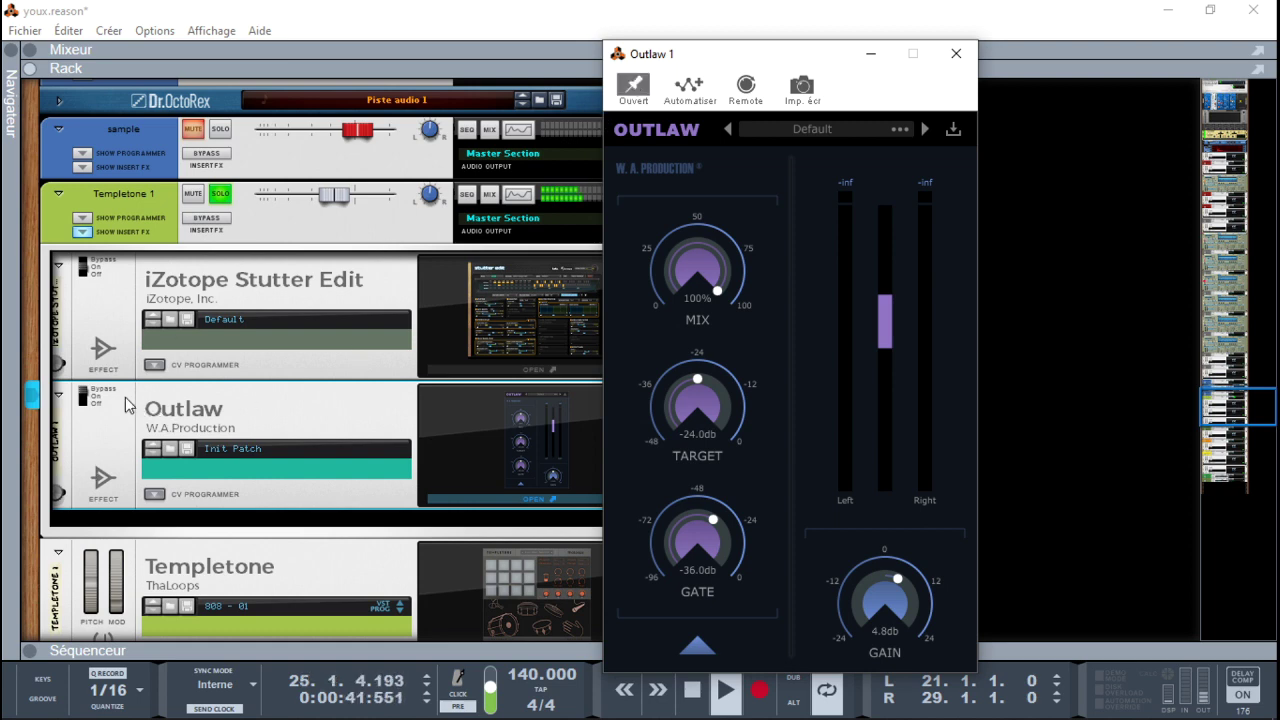
Switch the Outlaw effect to On, place its window beside the rack devices, and stop playback after listening.
{"action": "left_click", "coordinate": [88, 397]}
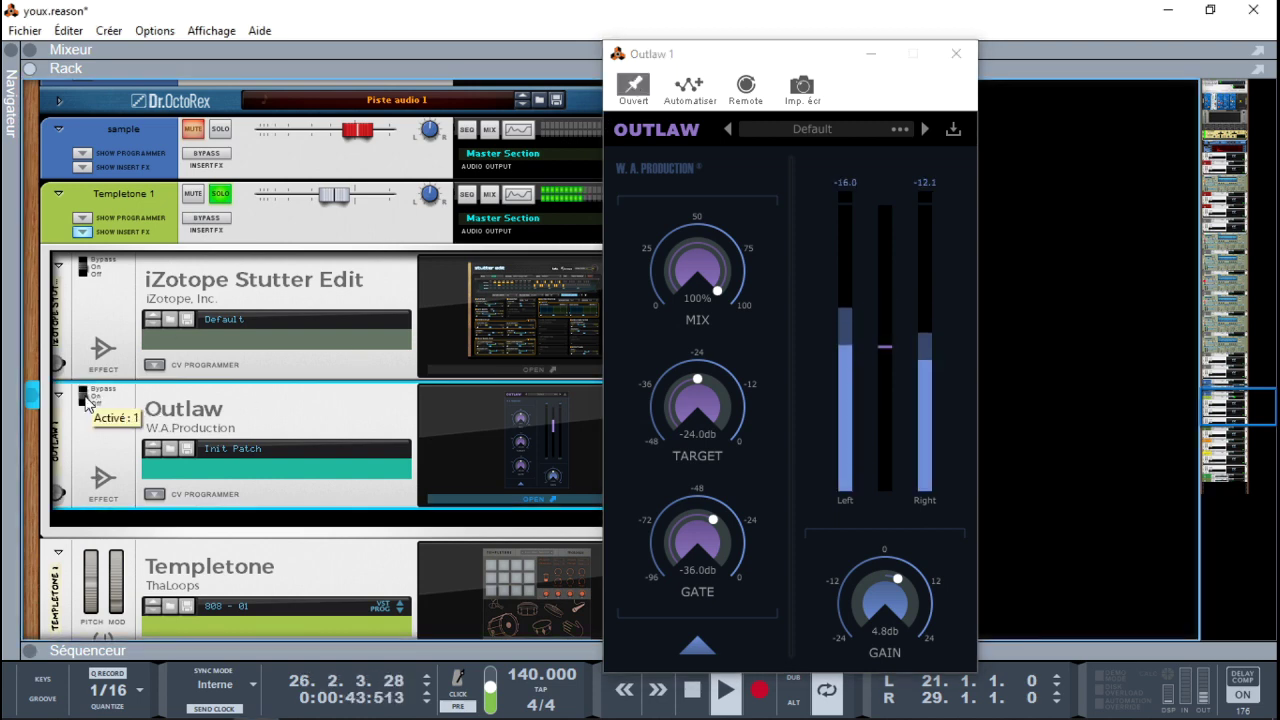
{"action": "left_click_drag", "start_coordinate": [766, 57], "coordinate": [928, 49]}
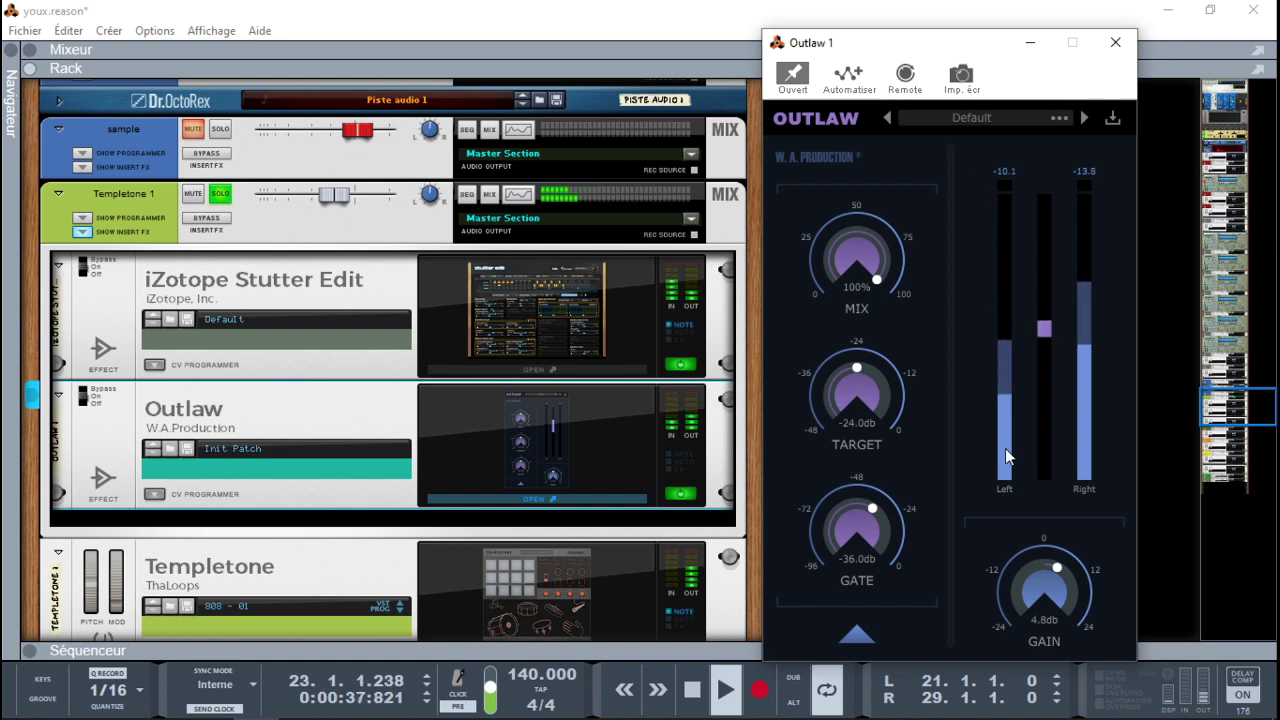
{"action": "left_click", "coordinate": [700, 690]}
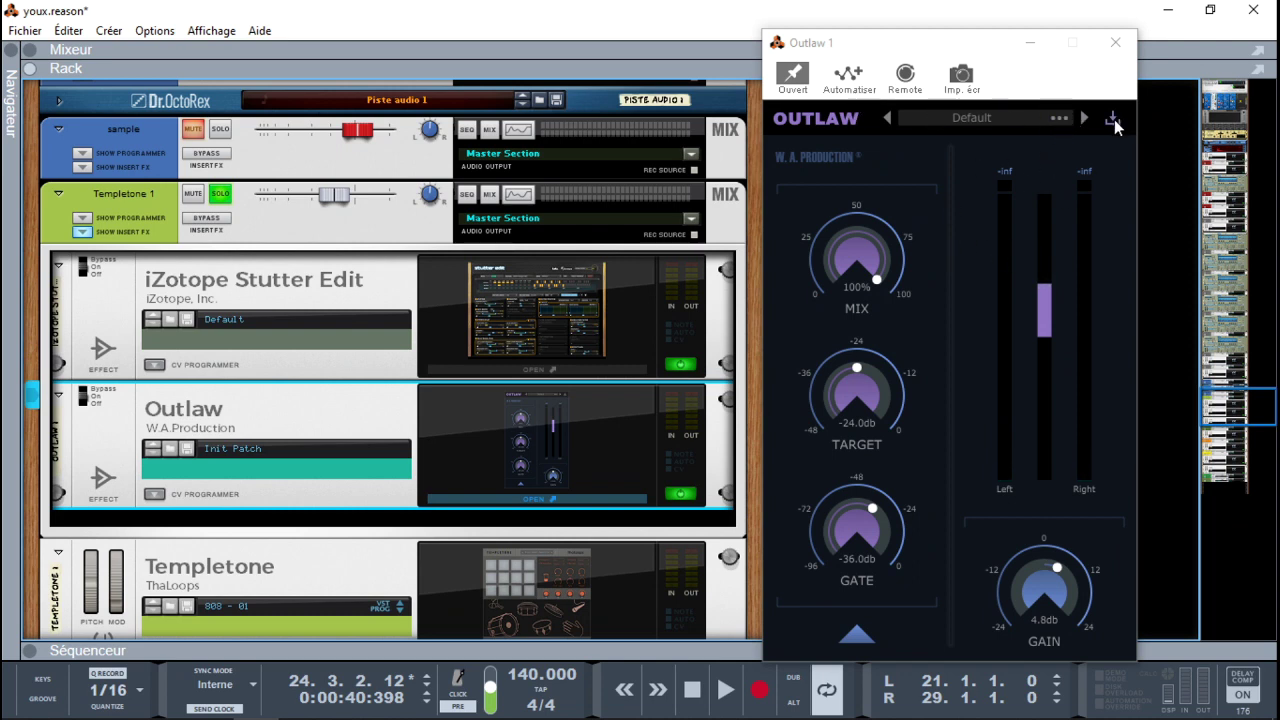
Browse Outlaw's Factory presets and close the preset list without loading one.
{"action": "left_click", "coordinate": [1064, 117]}
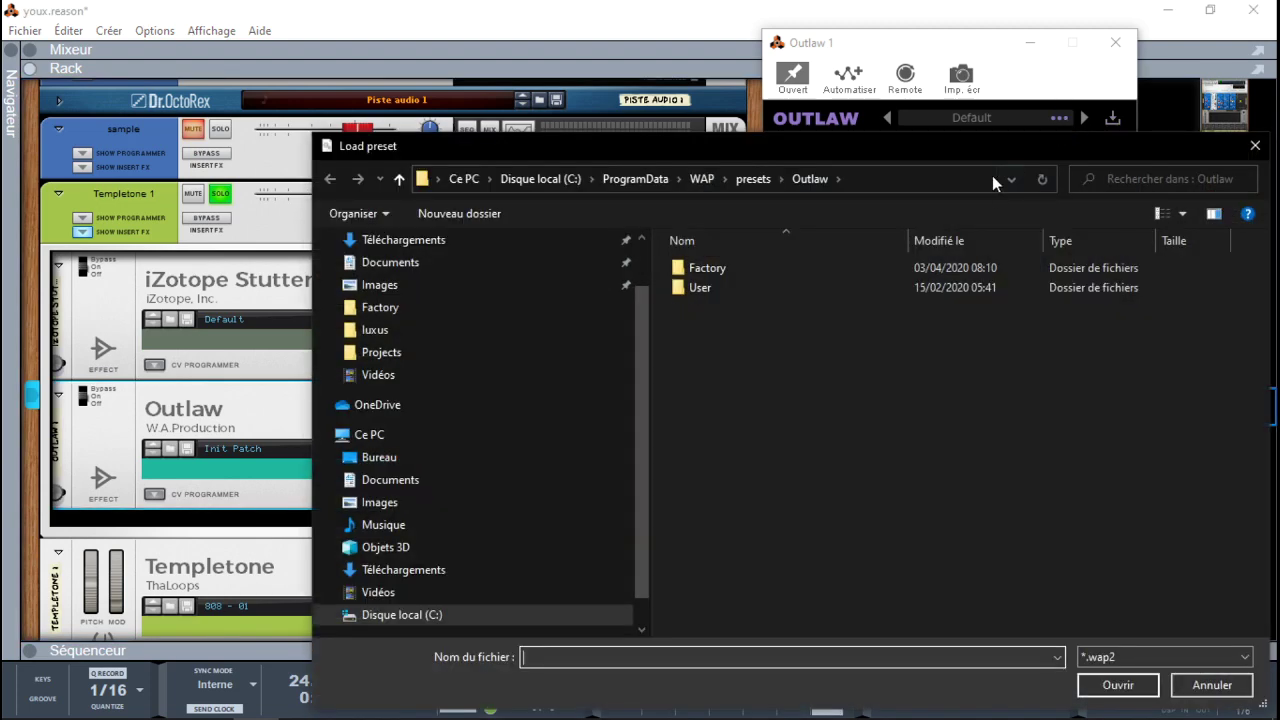
{"action": "double_click", "coordinate": [760, 270]}
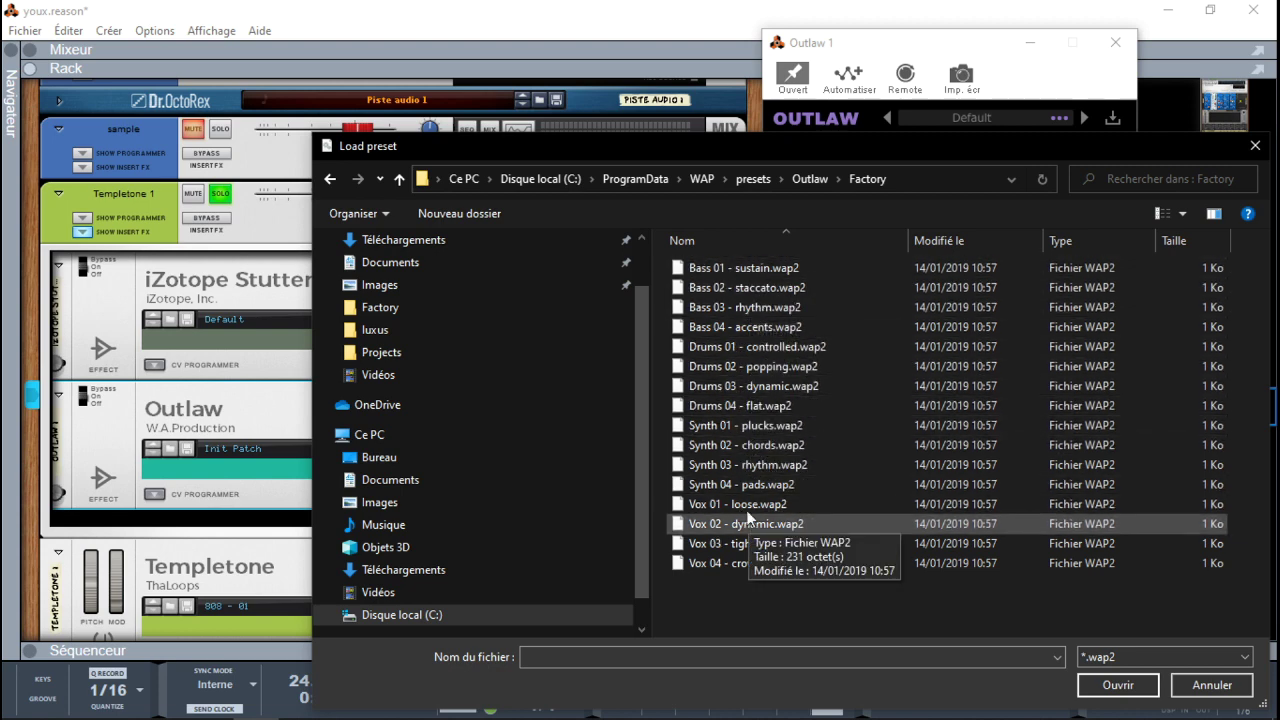
{"action": "left_click", "coordinate": [1254, 147]}
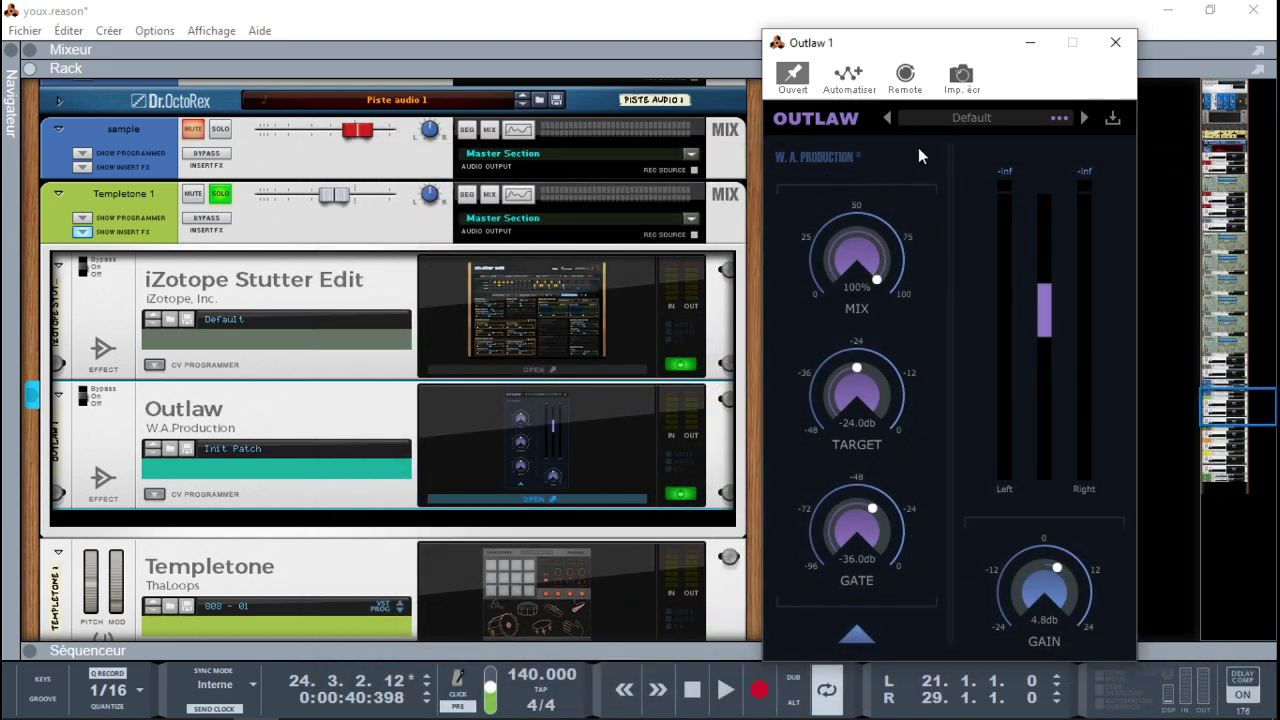
Examine Outlaw's advanced settings, viewing the Direction, RMS and Slope options without changing them, and return to the main controls.
{"action": "left_click", "coordinate": [855, 636]}
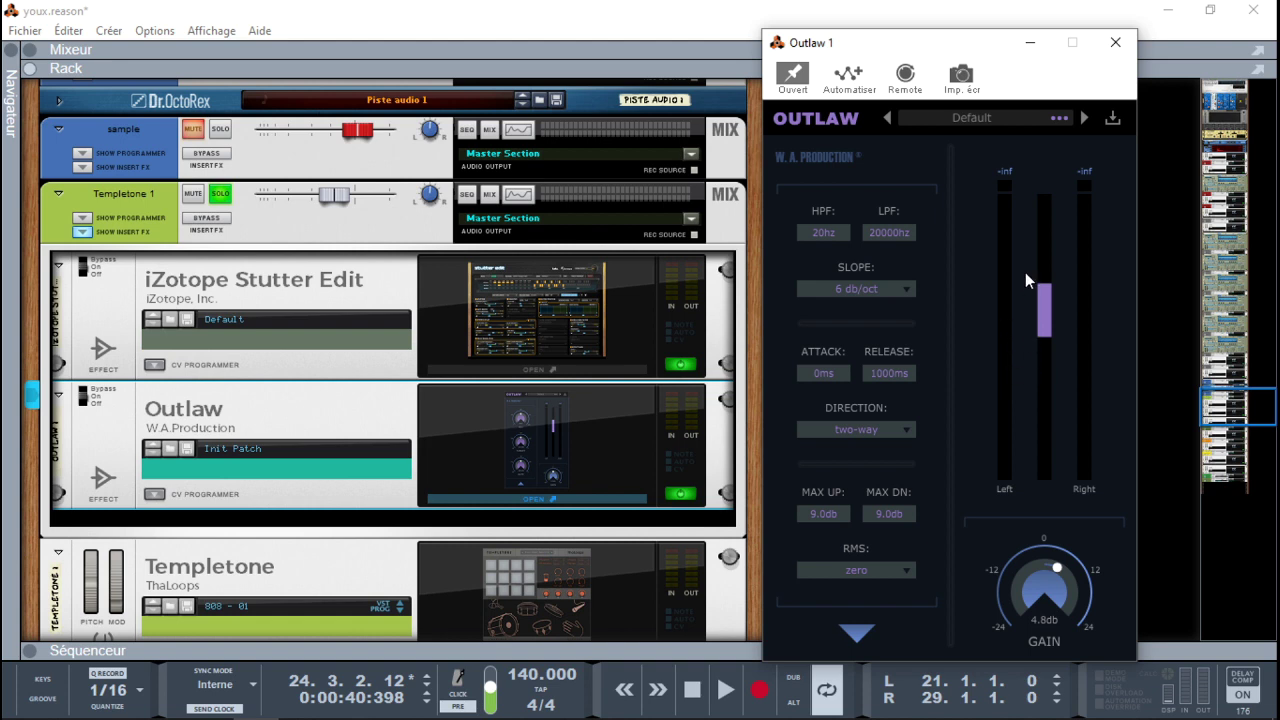
{"action": "left_click", "coordinate": [907, 429]}
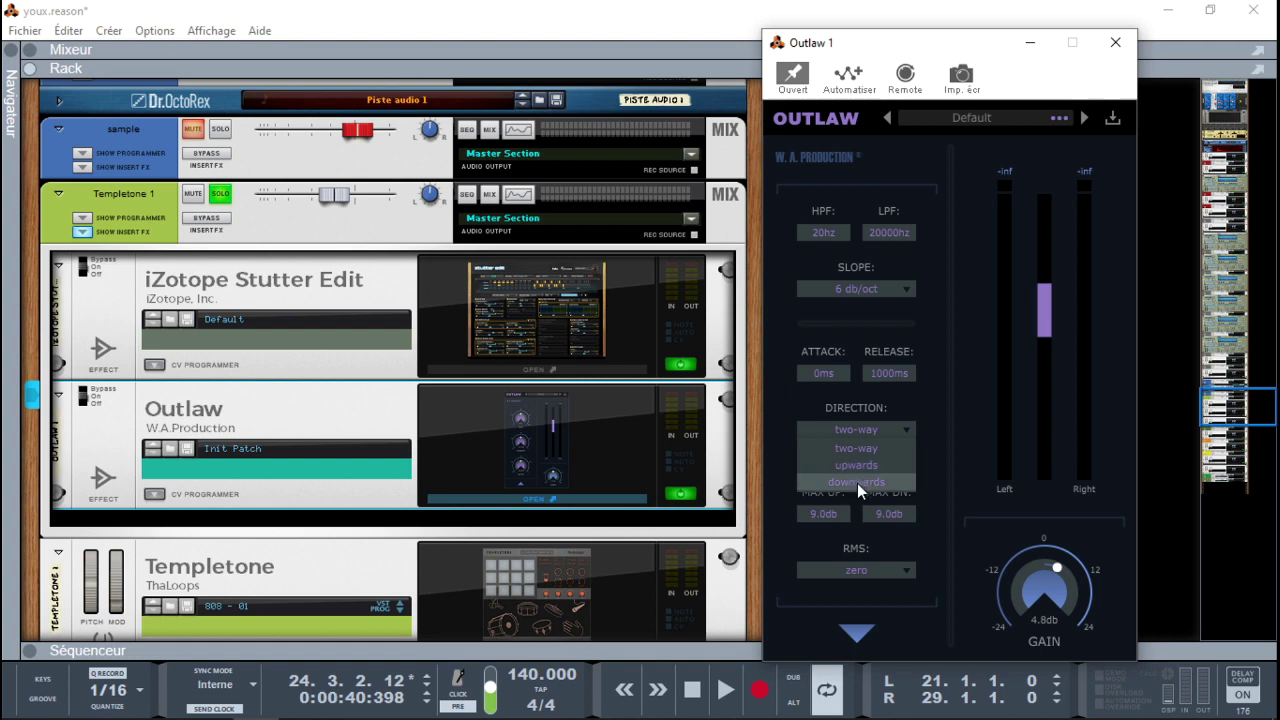
{"action": "left_click", "coordinate": [940, 455]}
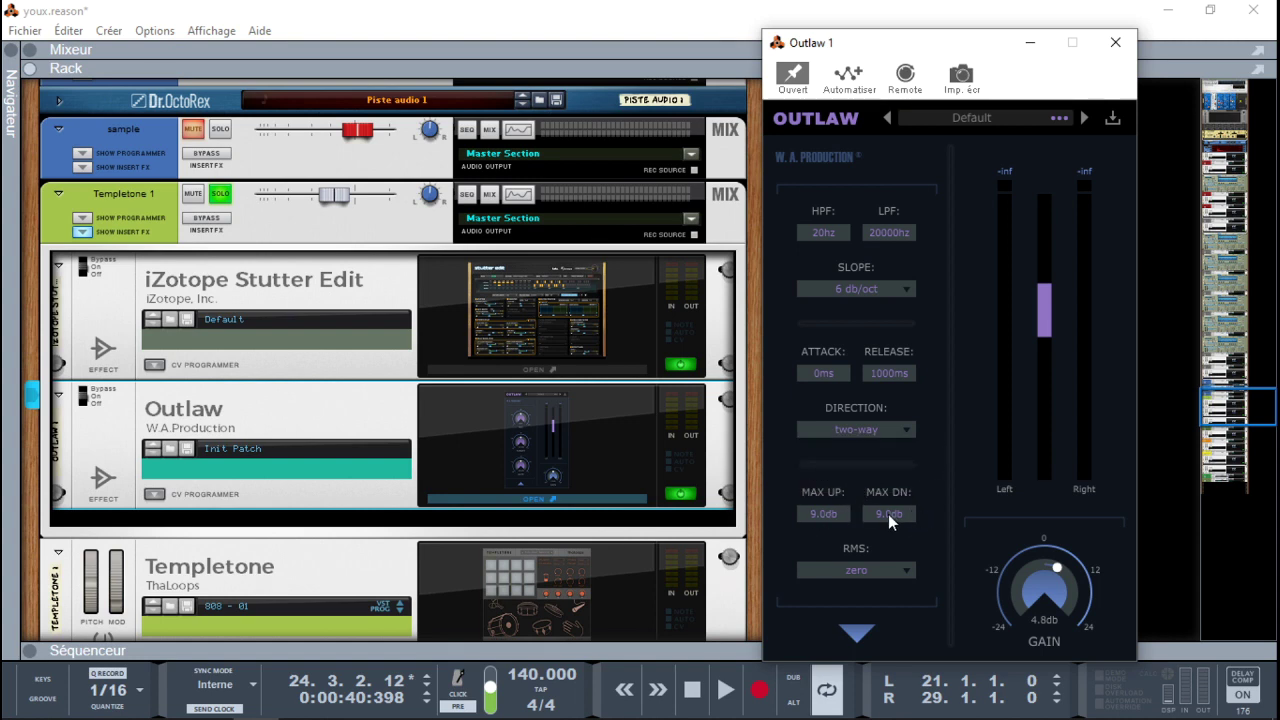
{"action": "left_click", "coordinate": [856, 570]}
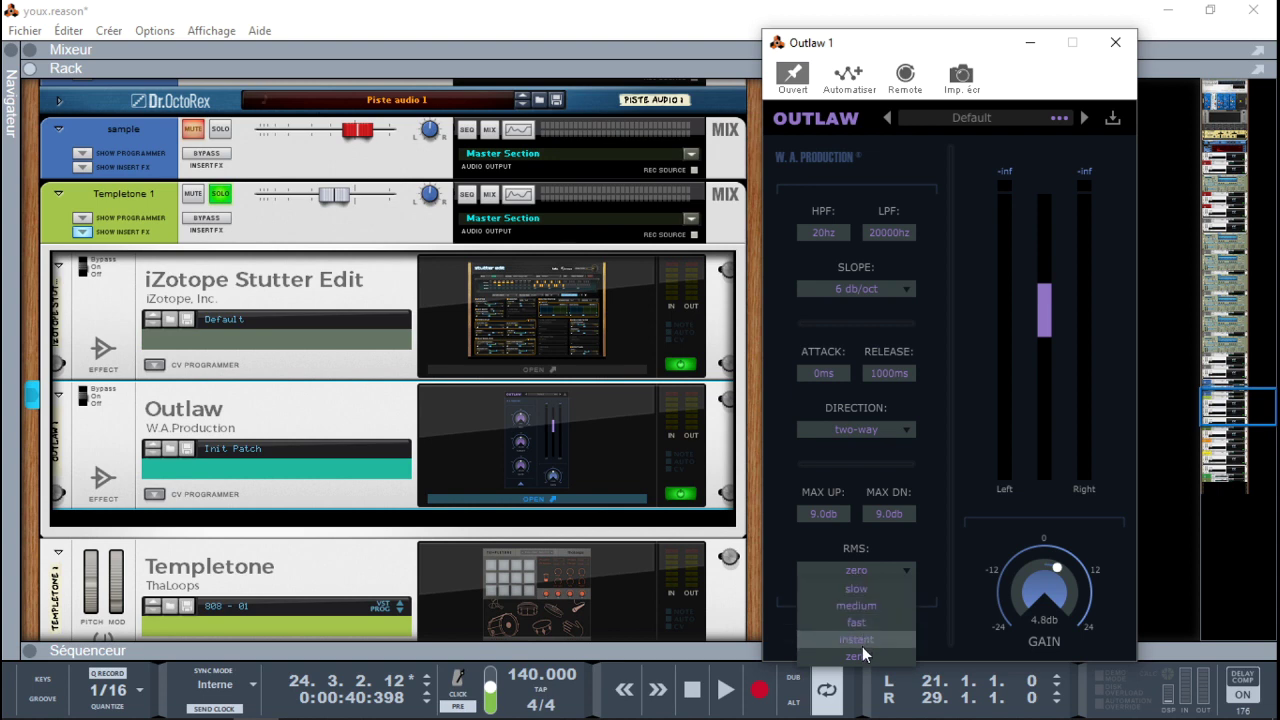
{"action": "left_click", "coordinate": [943, 516]}
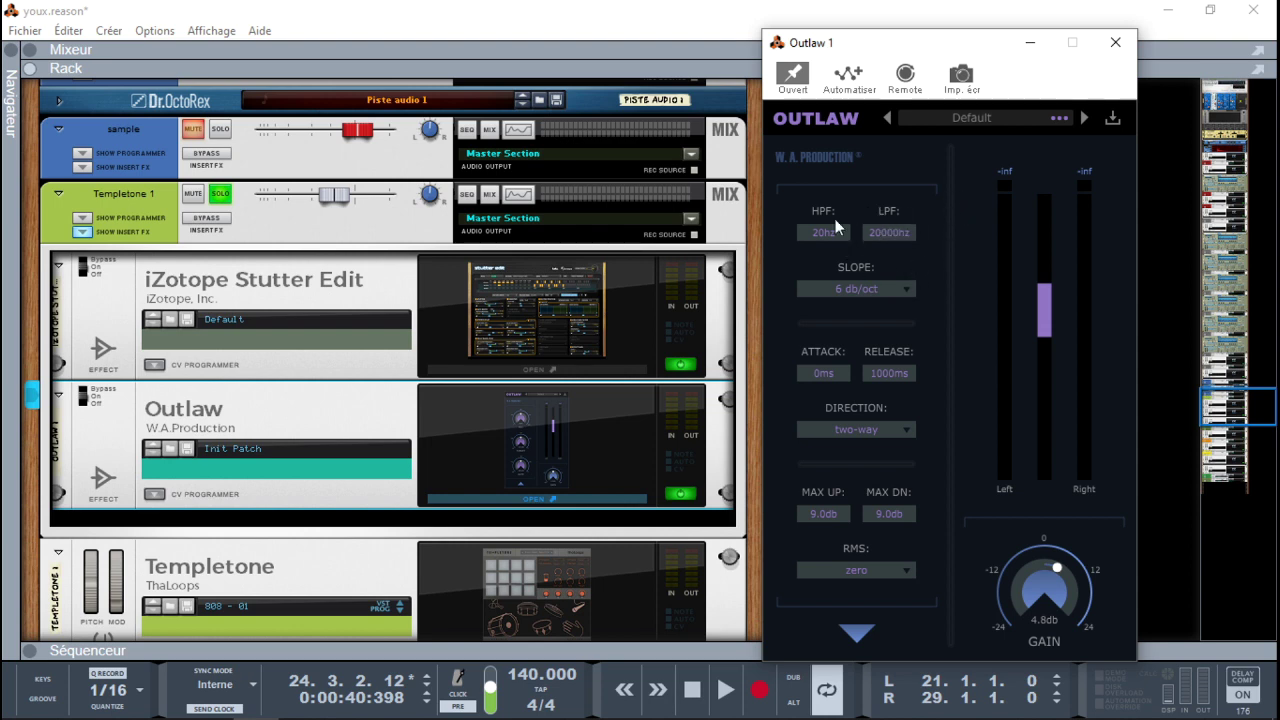
{"action": "left_click", "coordinate": [906, 290]}
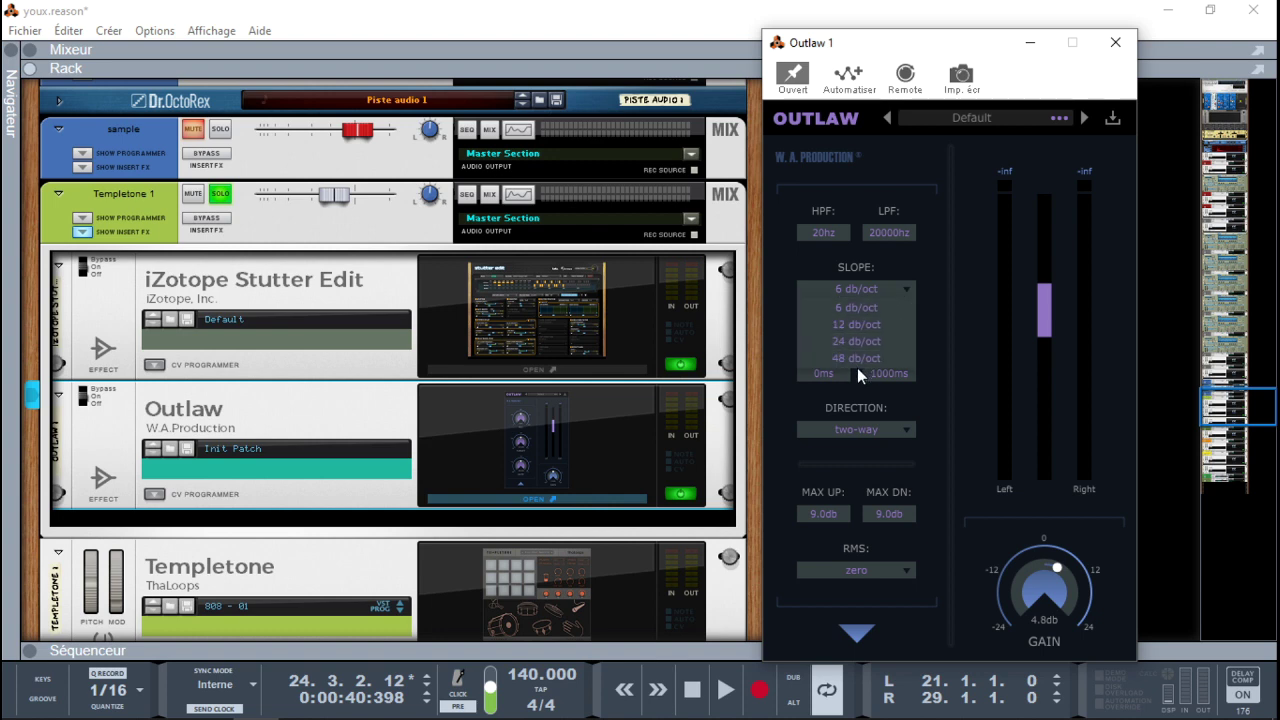
{"action": "left_click", "coordinate": [936, 290]}
{"action": "left_click", "coordinate": [857, 634]}
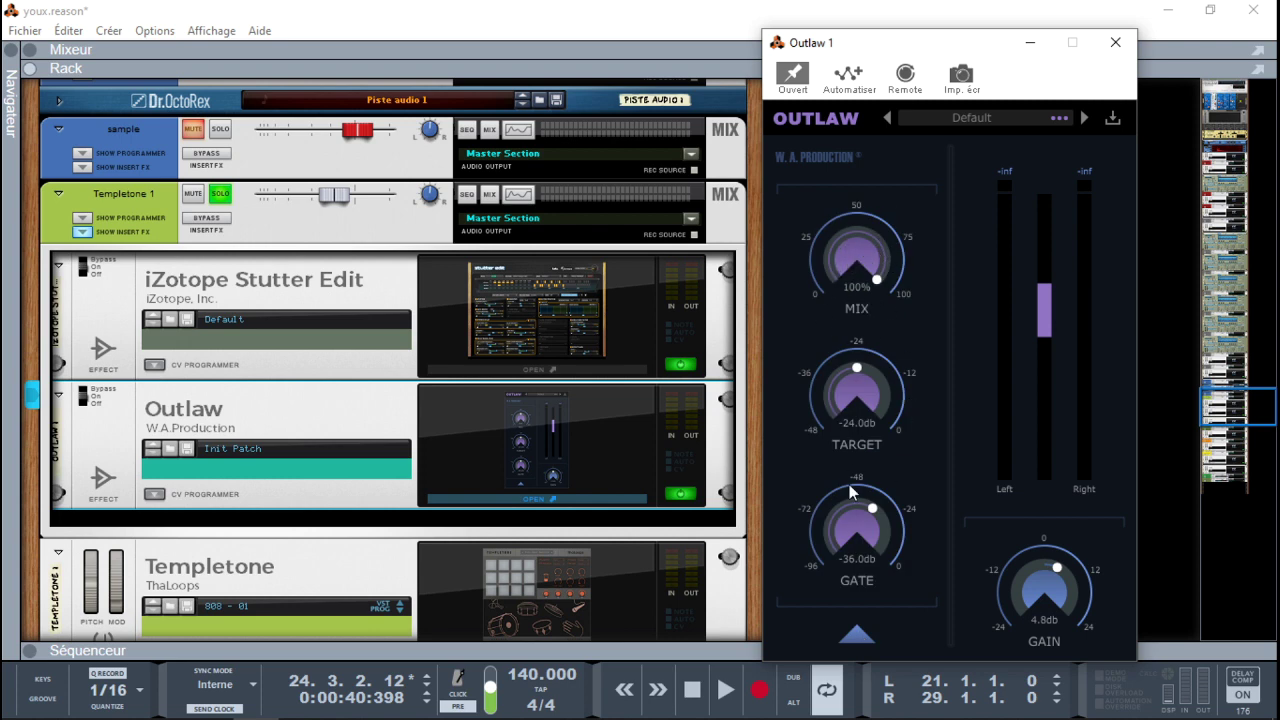
{"action": "left_click", "coordinate": [857, 636]}
{"action": "left_click", "coordinate": [857, 636]}
Play the loop from bar 21 and set Outlaw's Target to -23.4 dB.
{"action": "mouse_move", "coordinate": [860, 382]}
{"action": "left_mouse_down"}
{"action": "mouse_move", "coordinate": [855, 345]}
{"action": "mouse_move", "coordinate": [857, 392]}
{"action": "left_mouse_up"}
{"action": "left_click", "coordinate": [728, 689]}
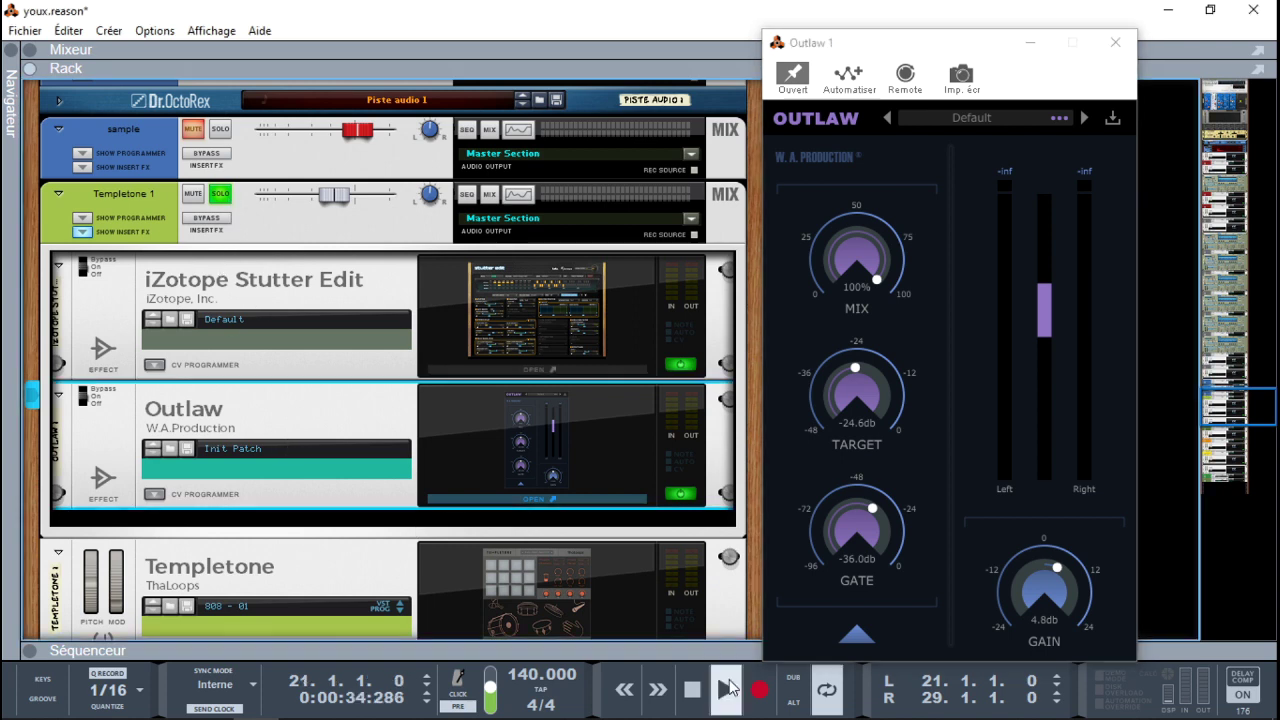
{"action": "left_click", "coordinate": [728, 689]}
{"action": "mouse_move", "coordinate": [856, 372]}
{"action": "left_mouse_down"}
{"action": "mouse_move", "coordinate": [848, 490]}
{"action": "mouse_move", "coordinate": [838, 267]}
{"action": "mouse_move", "coordinate": [838, 367]}
{"action": "left_mouse_up"}
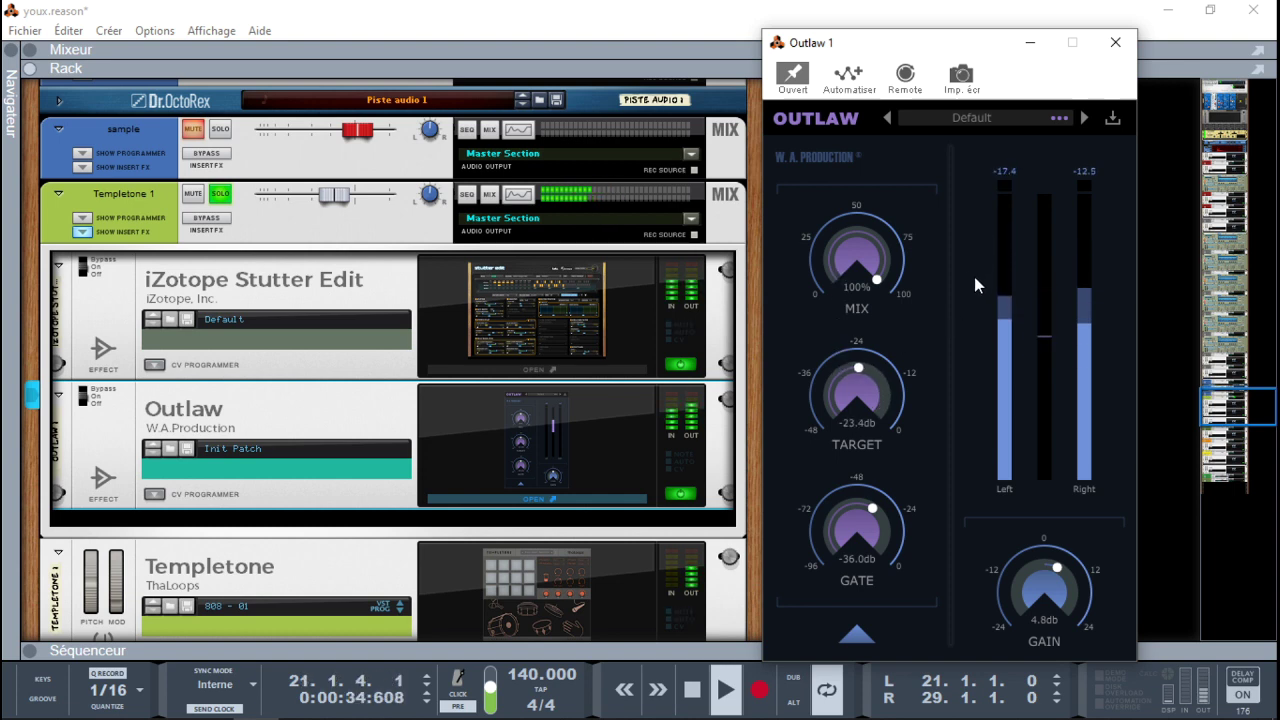
Try different Mix and Gate amounts in Outlaw during playback, ending at 94% Mix and a Gate of -50.3 dB.
{"action": "left_click_drag", "start_coordinate": [851, 245], "coordinate": [861, 356]}
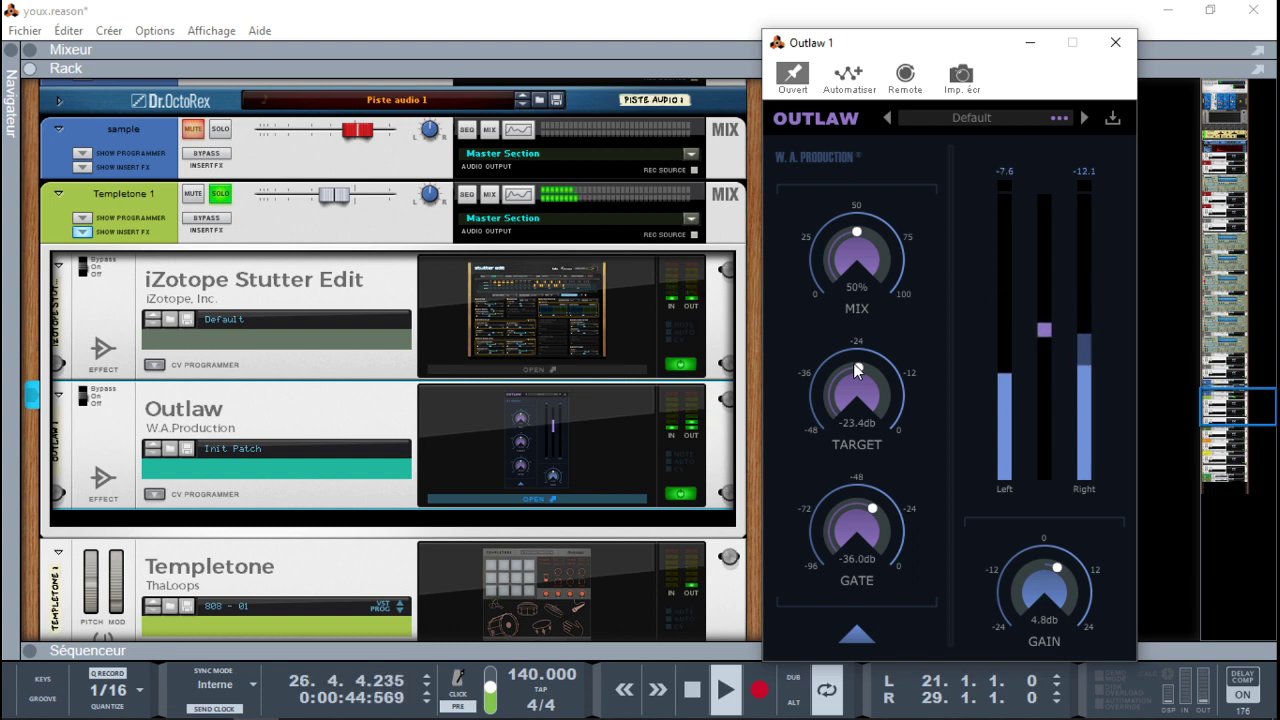
{"action": "left_click_drag", "start_coordinate": [850, 340], "coordinate": [846, 266]}
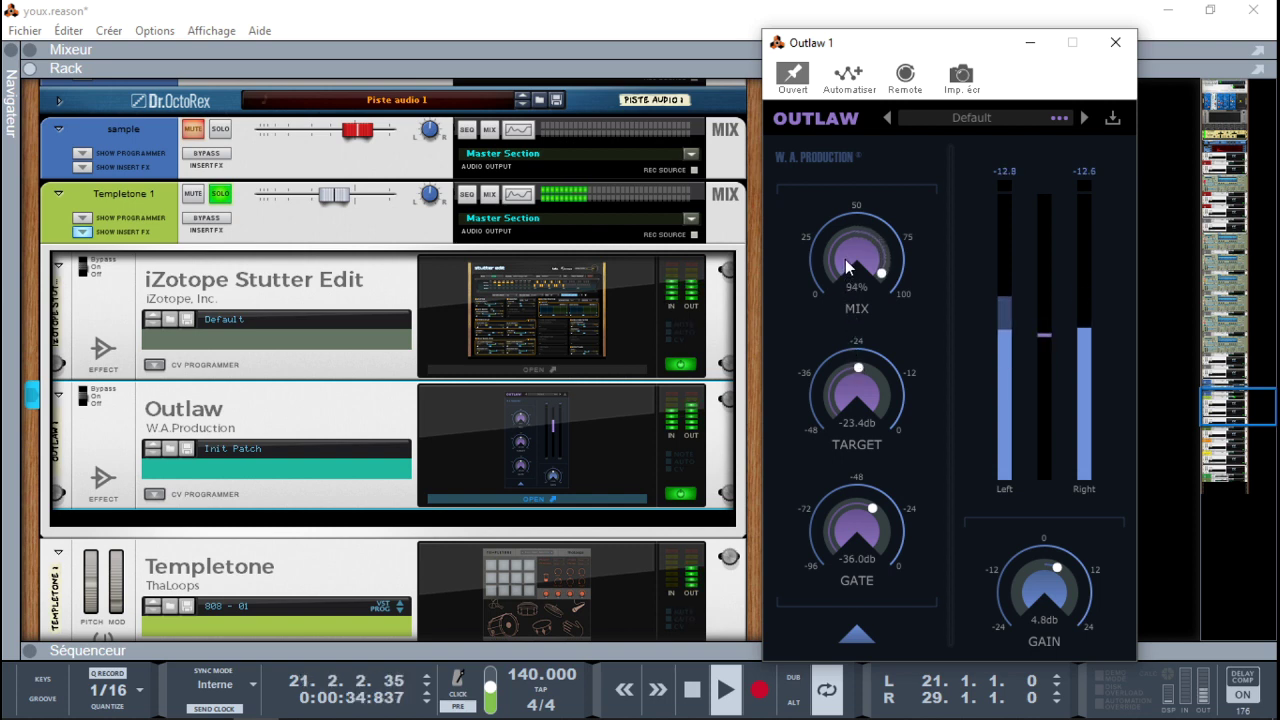
{"action": "left_click_drag", "start_coordinate": [868, 532], "coordinate": [862, 554]}
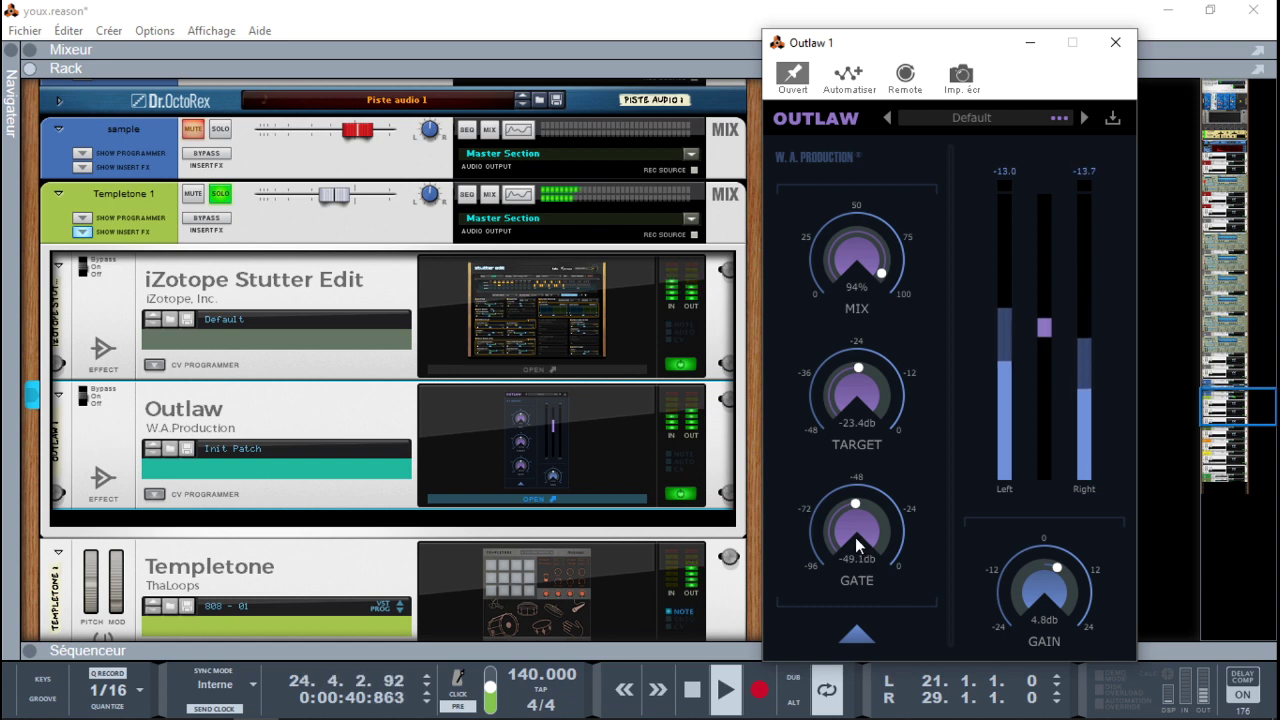
{"action": "left_click_drag", "start_coordinate": [855, 537], "coordinate": [848, 415]}
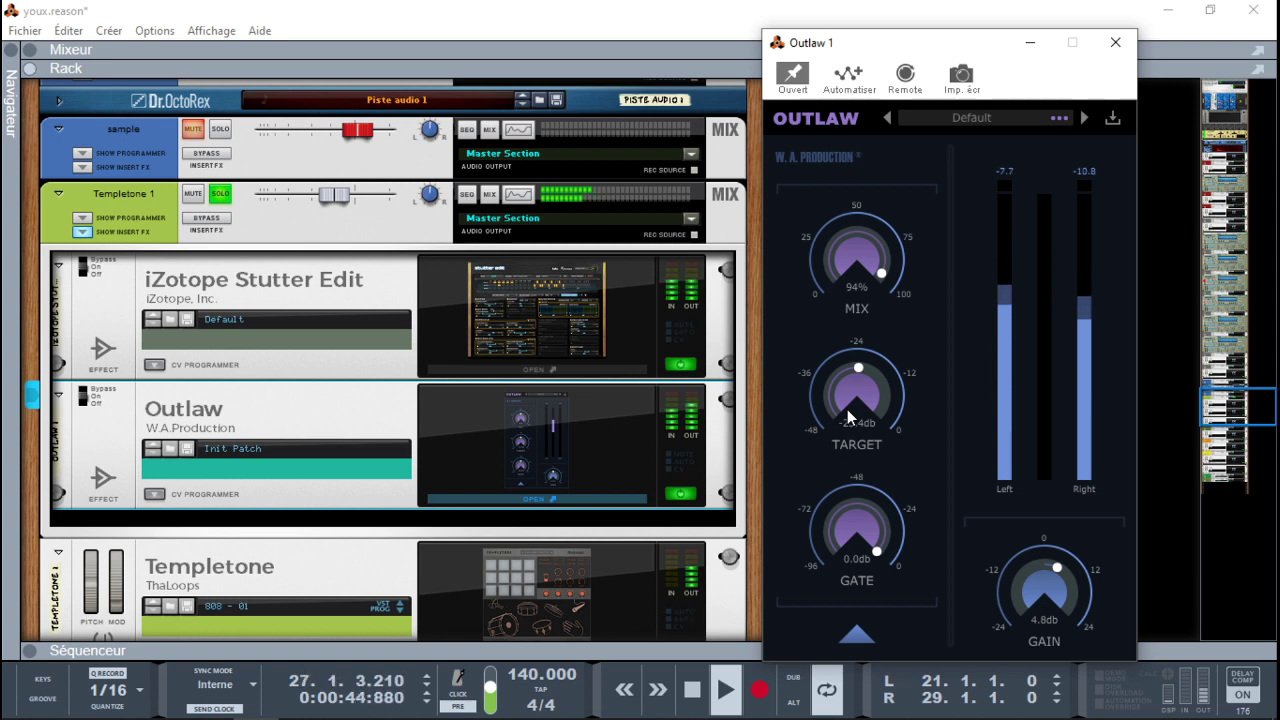
{"action": "left_click_drag", "start_coordinate": [848, 418], "coordinate": [856, 540]}
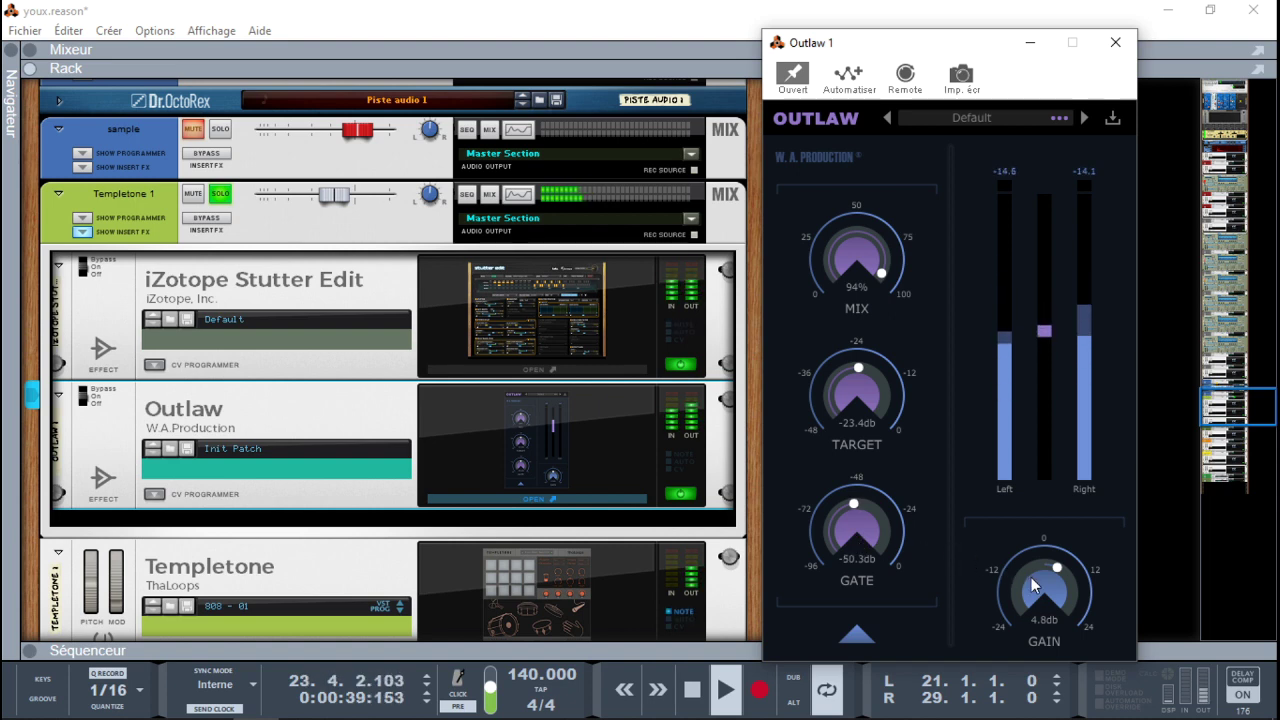
Unsolo Templetone 1, set Outlaw's Gate to -46.5 dB, and compare the full mix with Outlaw bypassed and on before stopping playback.
{"action": "left_click", "coordinate": [221, 194]}
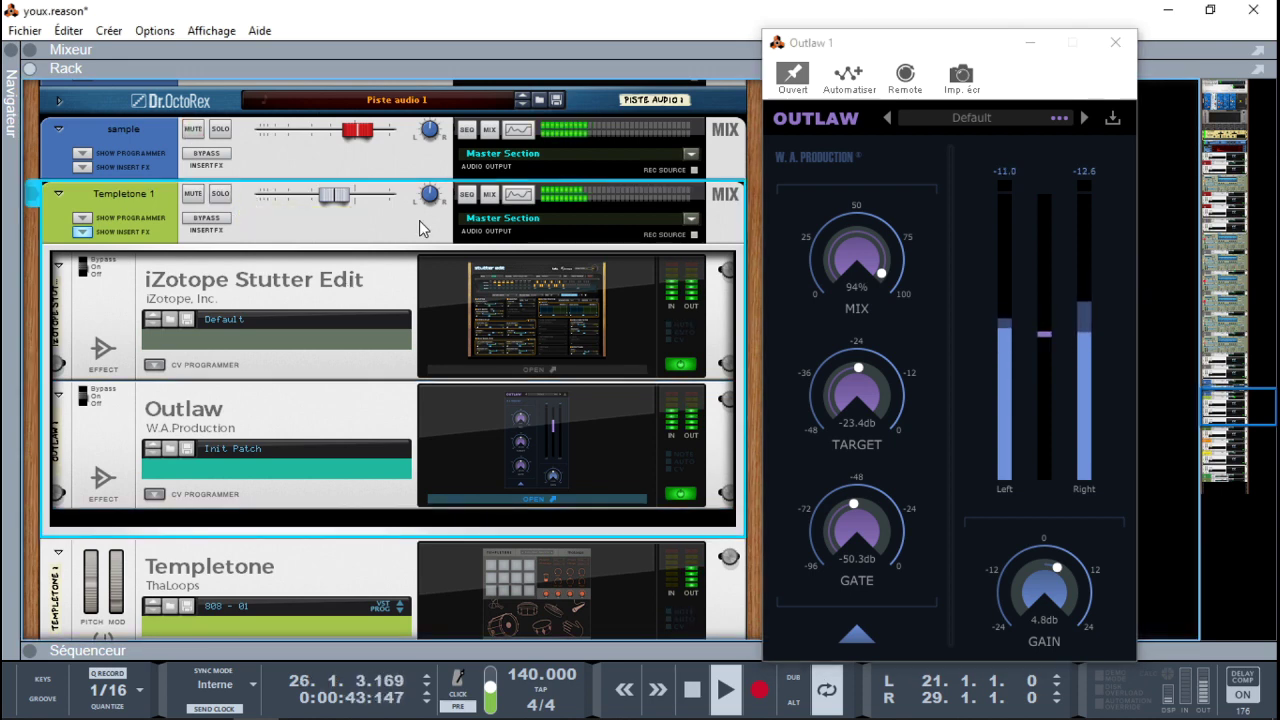
{"action": "left_click_drag", "start_coordinate": [857, 512], "coordinate": [860, 520]}
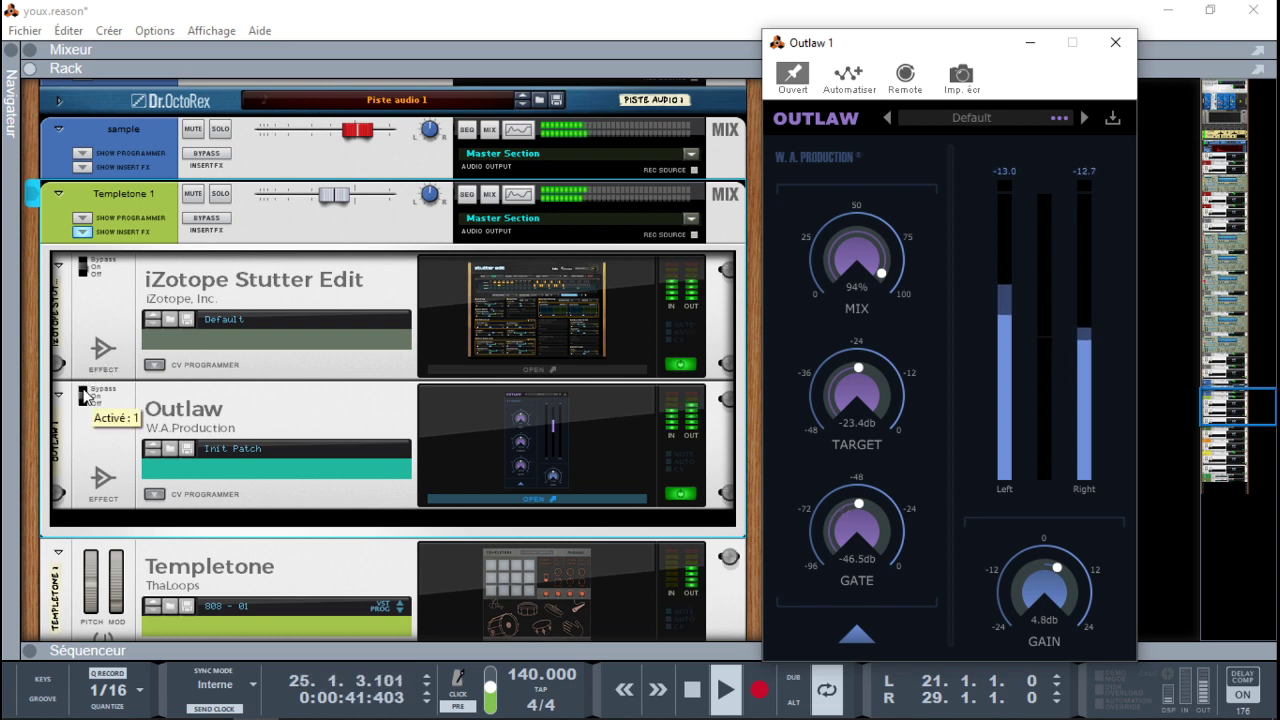
{"action": "left_click", "coordinate": [86, 396]}
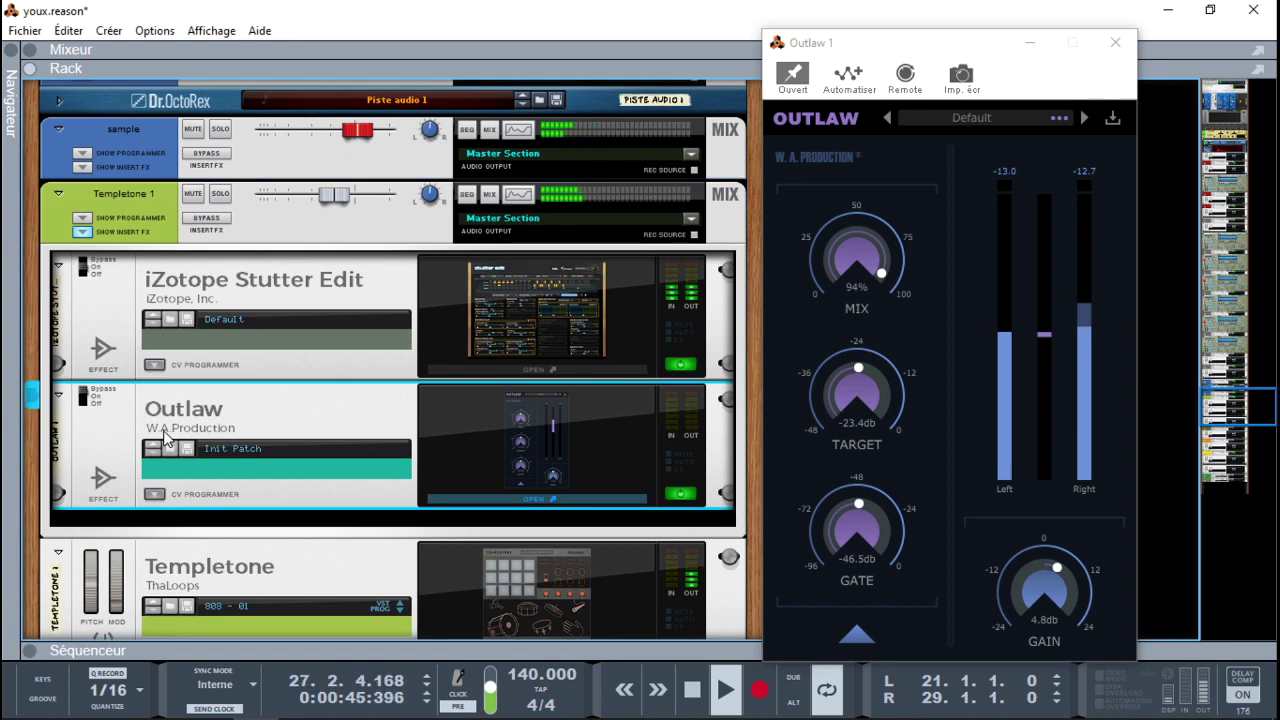
{"action": "left_click", "coordinate": [83, 397]}
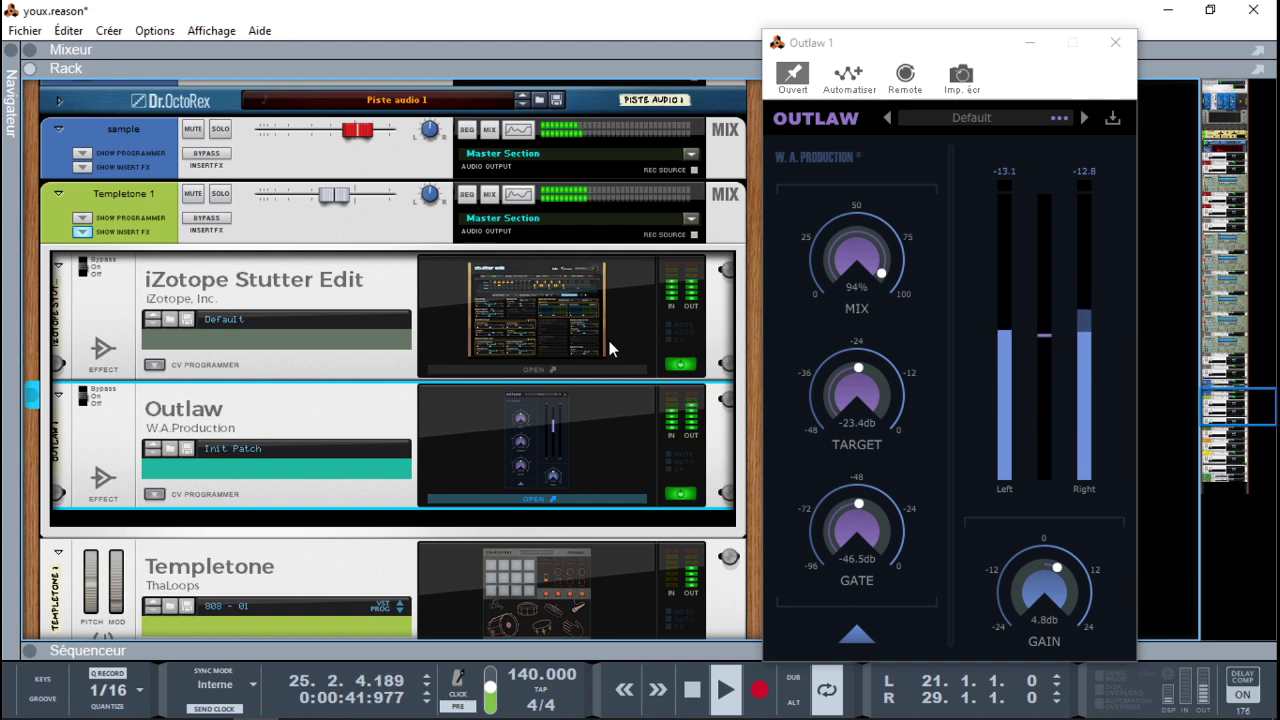
{"action": "left_click", "coordinate": [693, 700]}
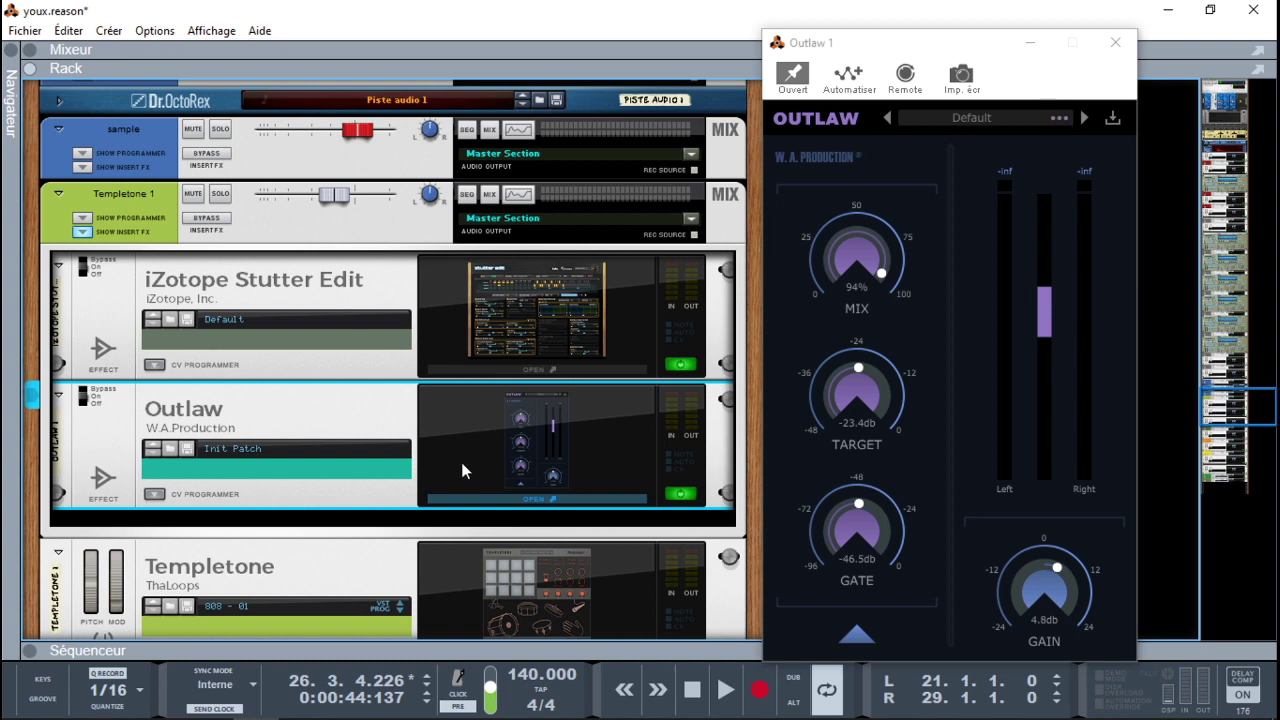
Solo Templetone 1 during playback and load the Factory preset Synth 01 - plucks into Outlaw.
{"action": "left_click", "coordinate": [221, 194]}
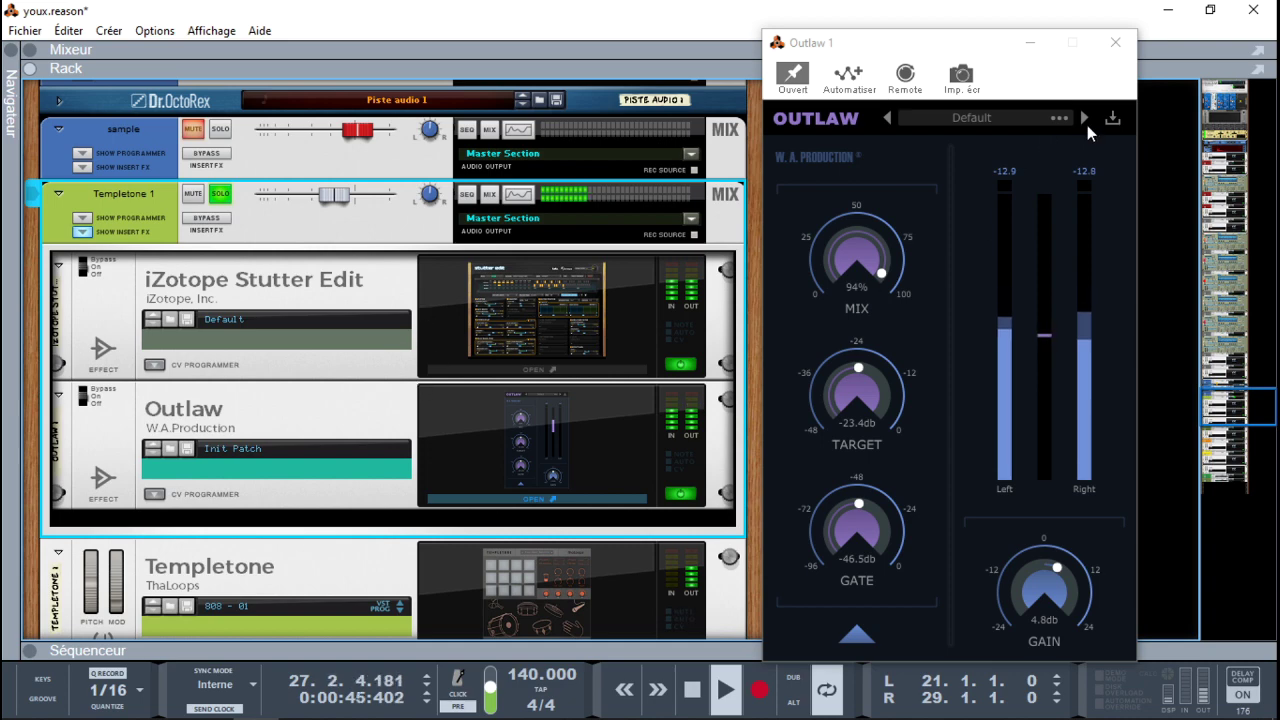
{"action": "left_click", "coordinate": [1059, 117]}
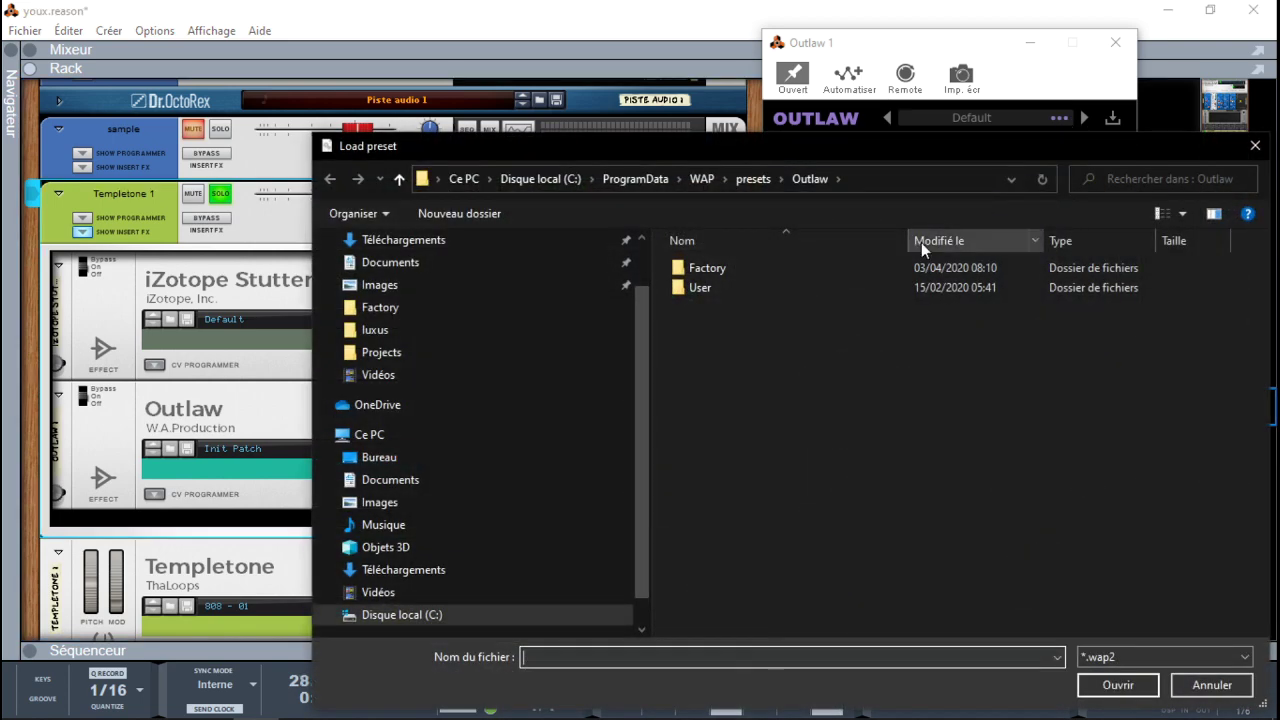
{"action": "double_click", "coordinate": [704, 272]}
{"action": "left_click", "coordinate": [761, 428]}
{"action": "double_click", "coordinate": [769, 429]}
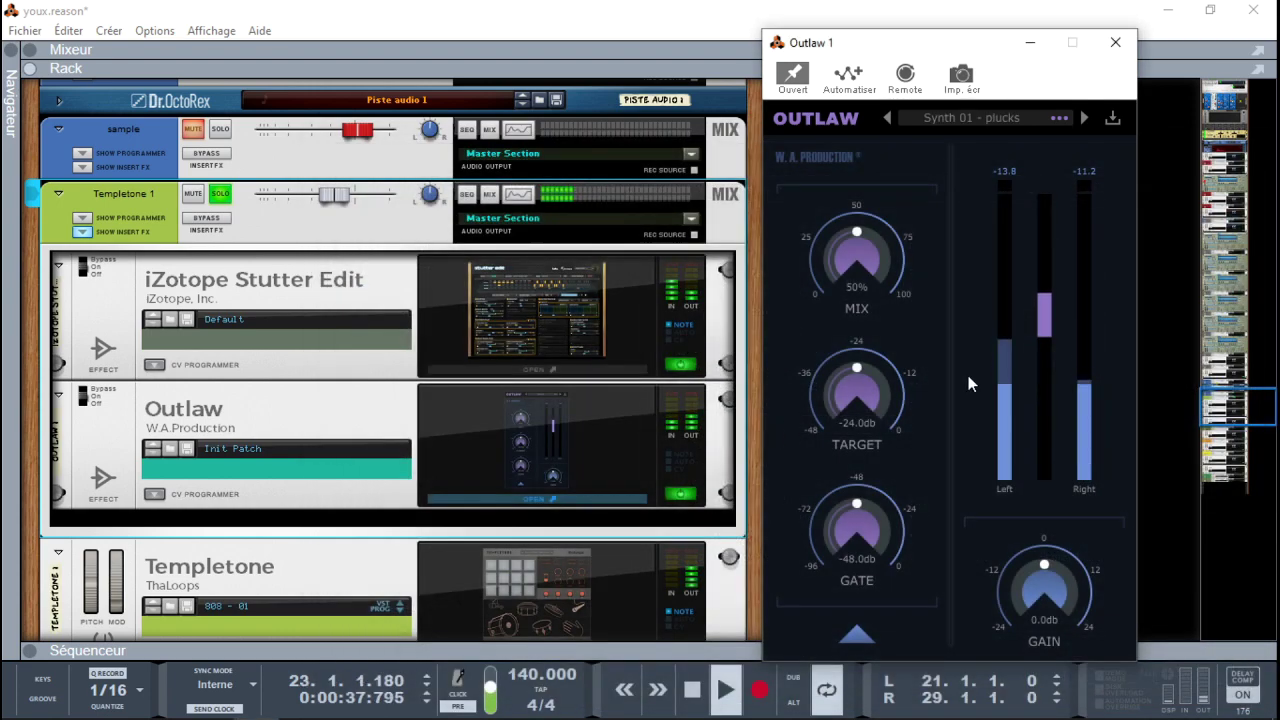
Switch Outlaw to the Synth 03 - rhythm preset and set its Gain to 3.8 dB.
{"action": "left_click", "coordinate": [1085, 118]}
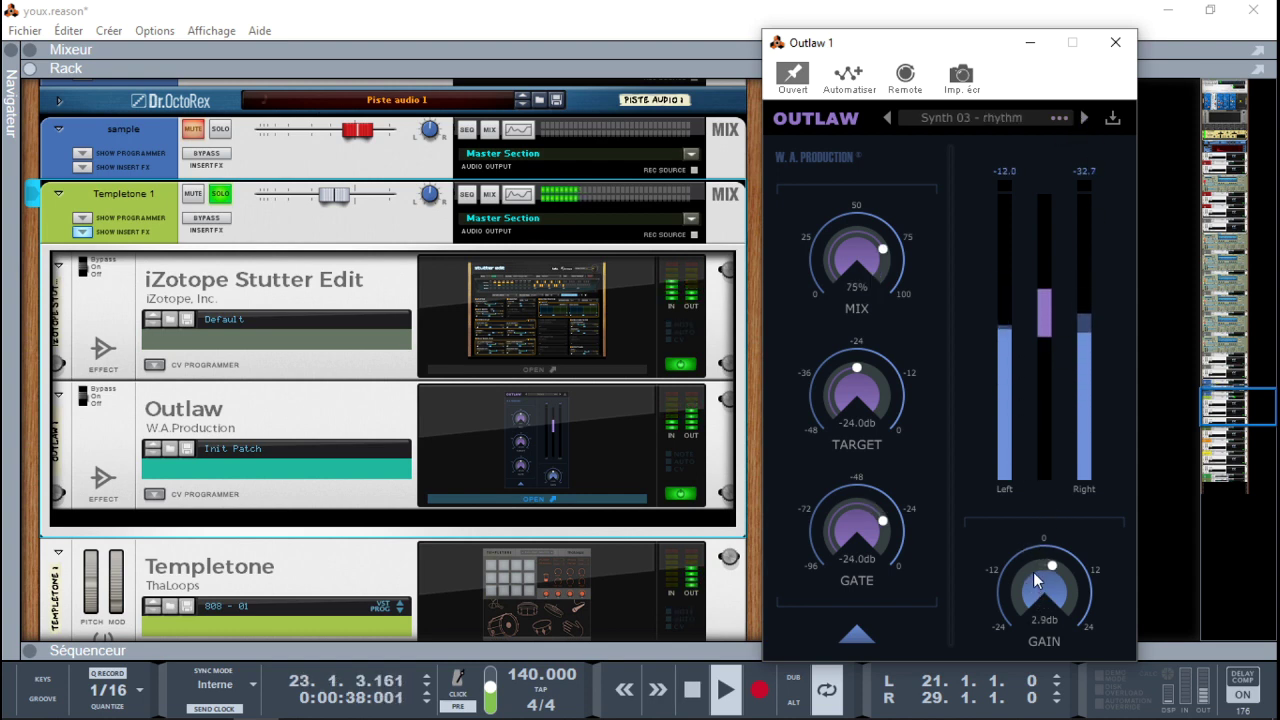
{"action": "left_click_drag", "start_coordinate": [1038, 563], "coordinate": [1038, 565]}
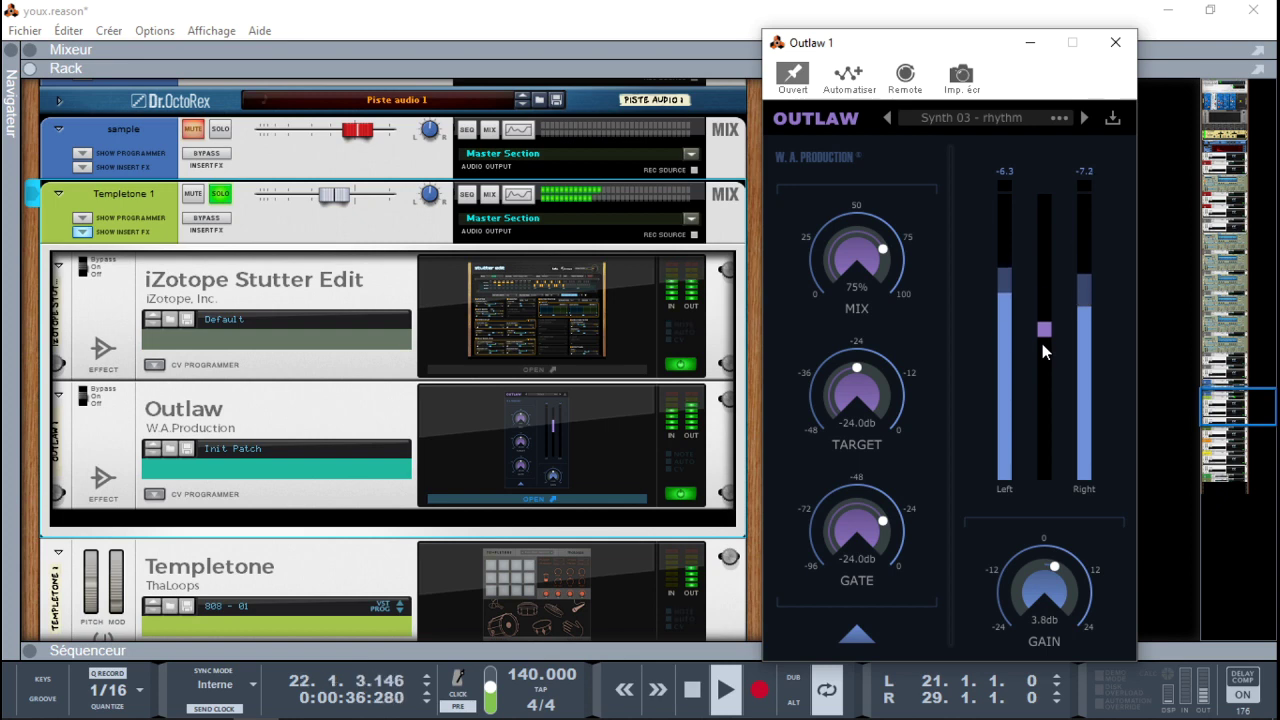
Try Outlaw's RMS modes instant and slow in the advanced settings, choose fast, and return to the main controls.
{"action": "left_click", "coordinate": [855, 636]}
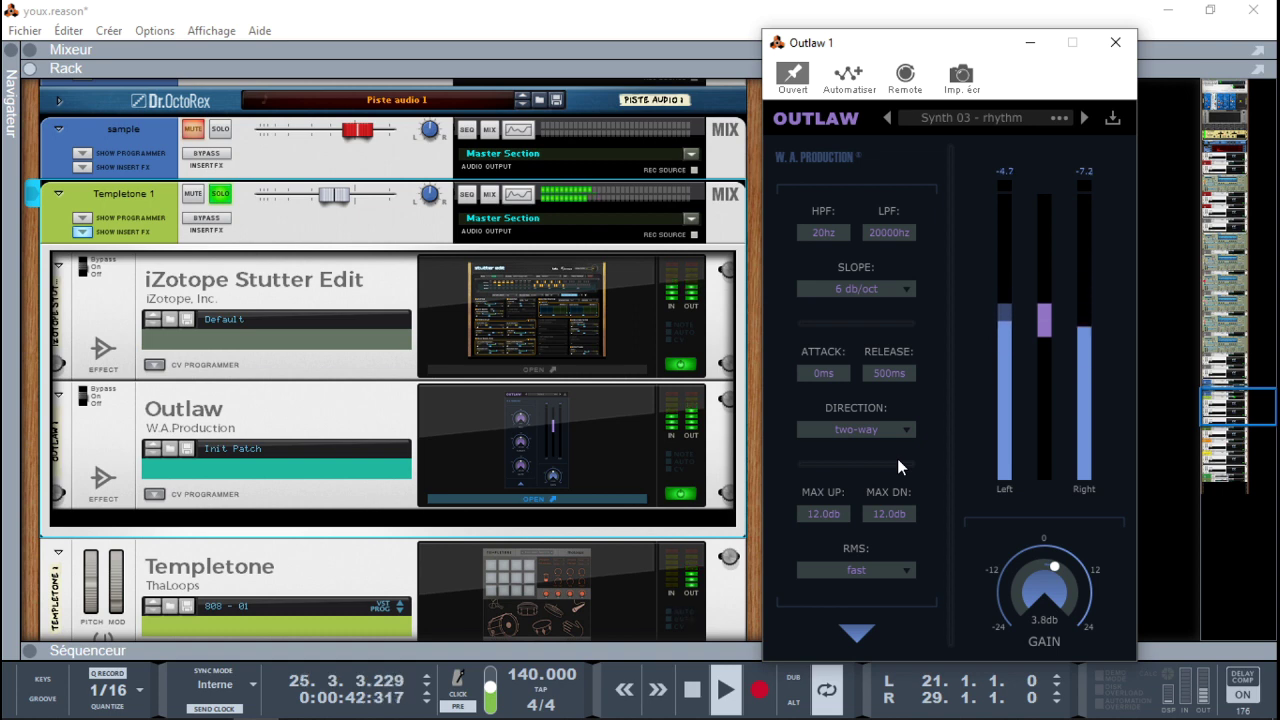
{"action": "left_click", "coordinate": [896, 578]}
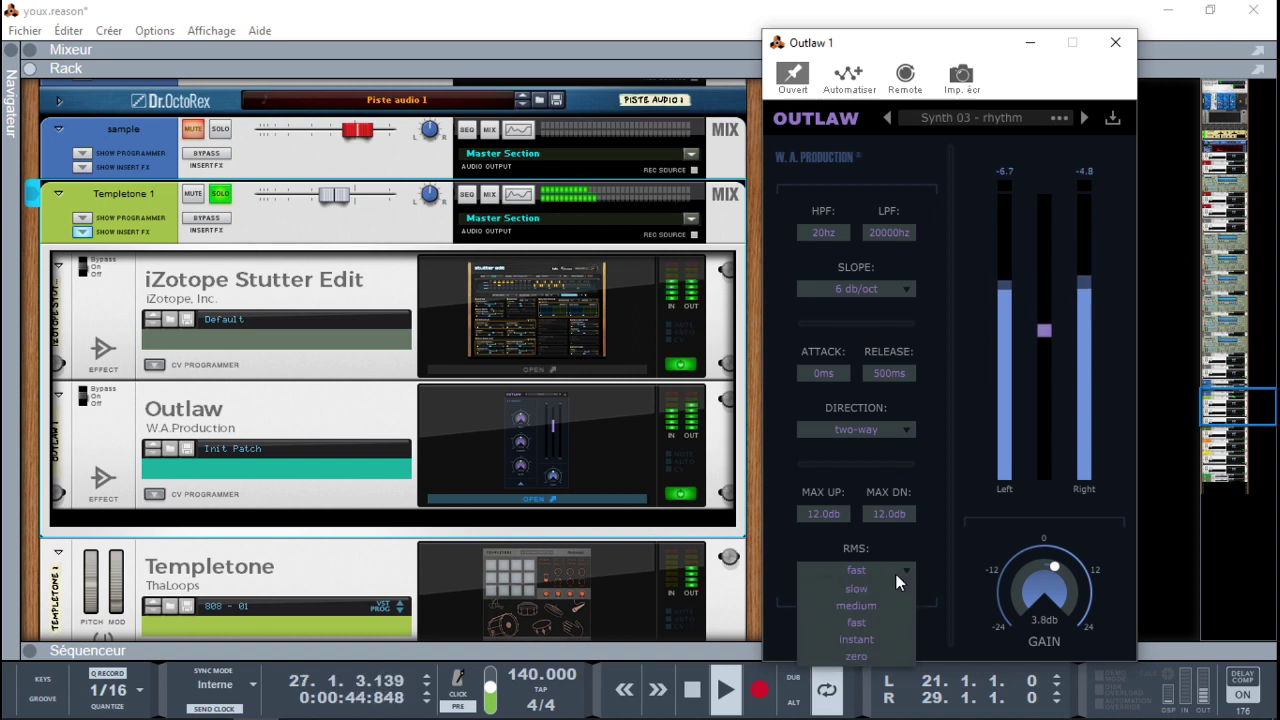
{"action": "left_click", "coordinate": [889, 641]}
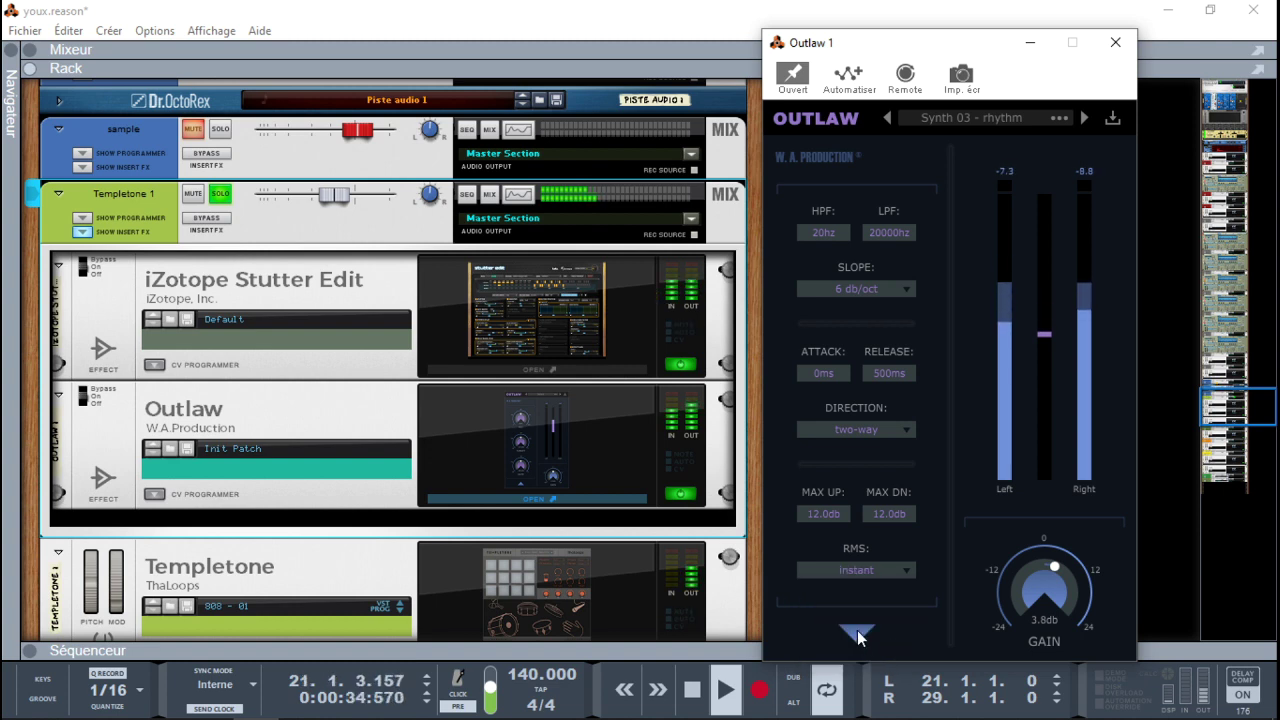
{"action": "left_click", "coordinate": [903, 572]}
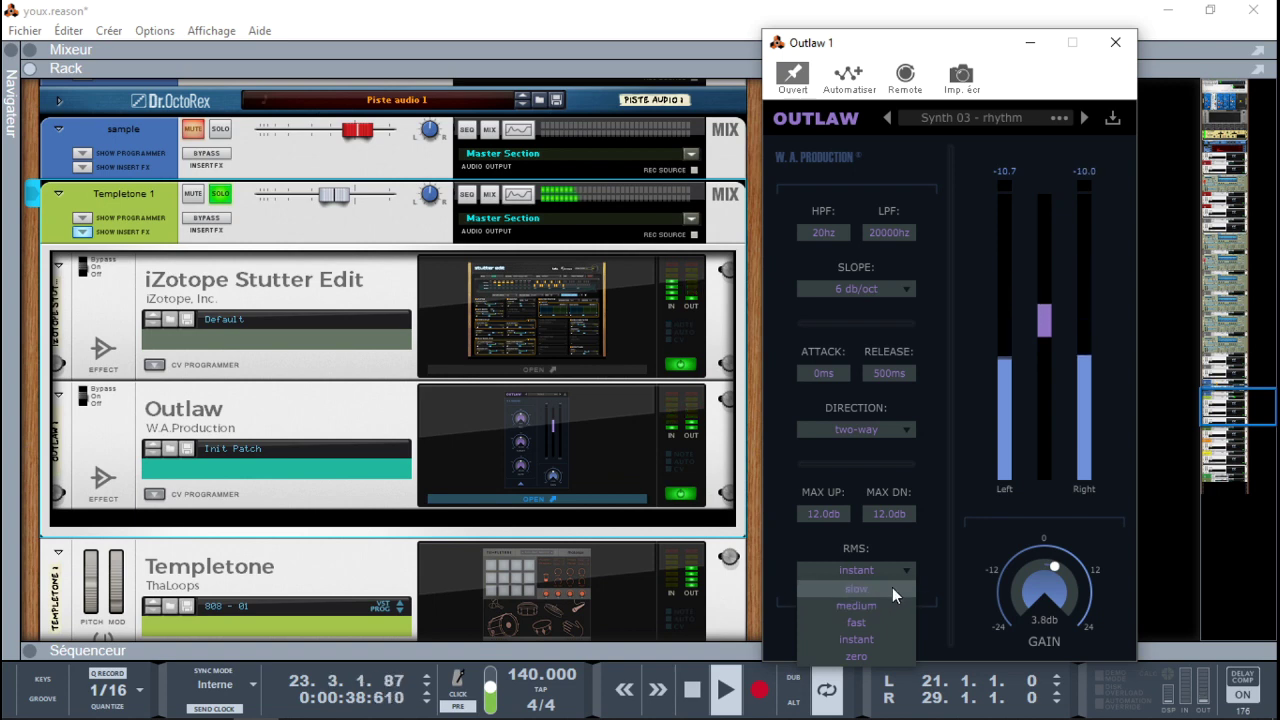
{"action": "left_click", "coordinate": [893, 589]}
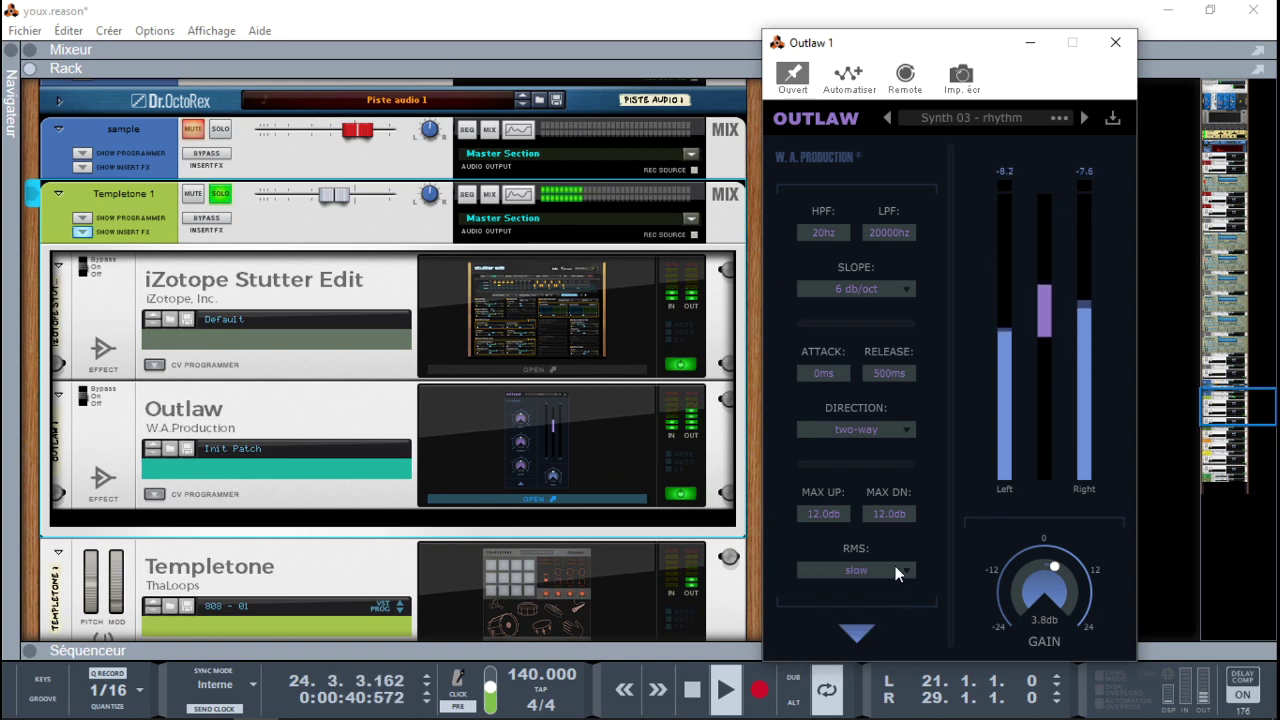
{"action": "left_click", "coordinate": [896, 570]}
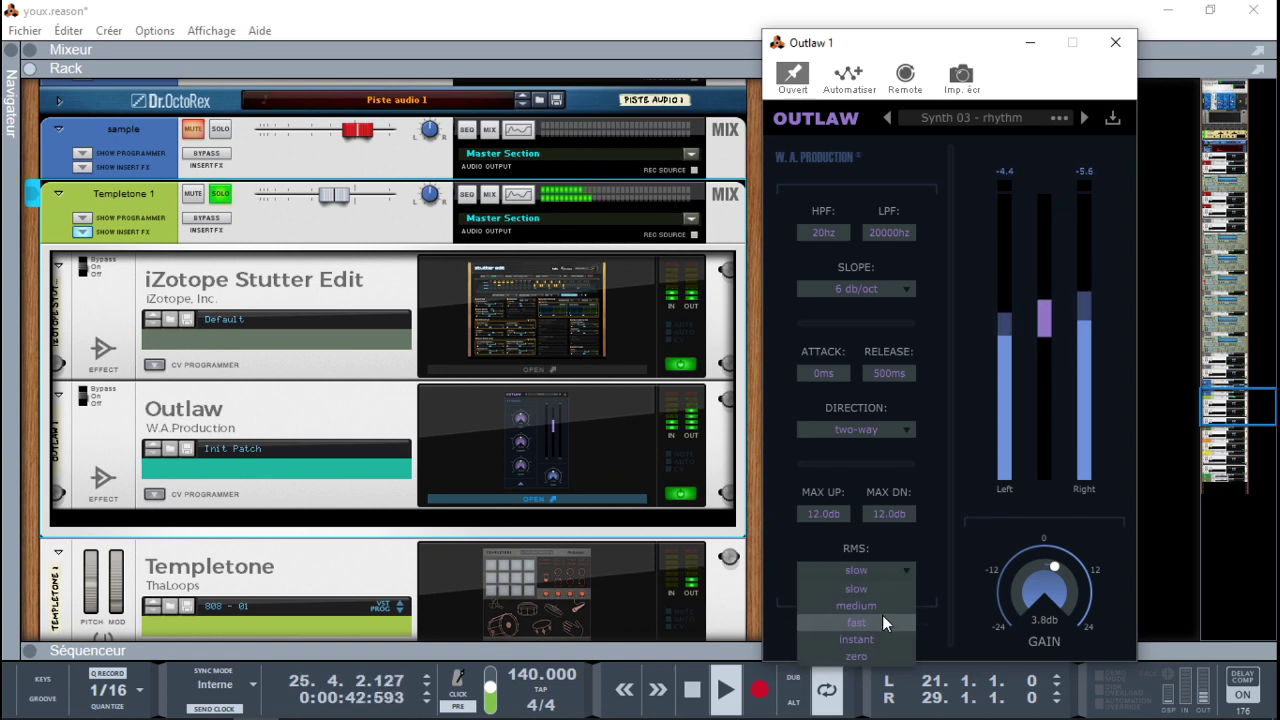
{"action": "left_click", "coordinate": [882, 615]}
{"action": "left_click", "coordinate": [858, 642]}
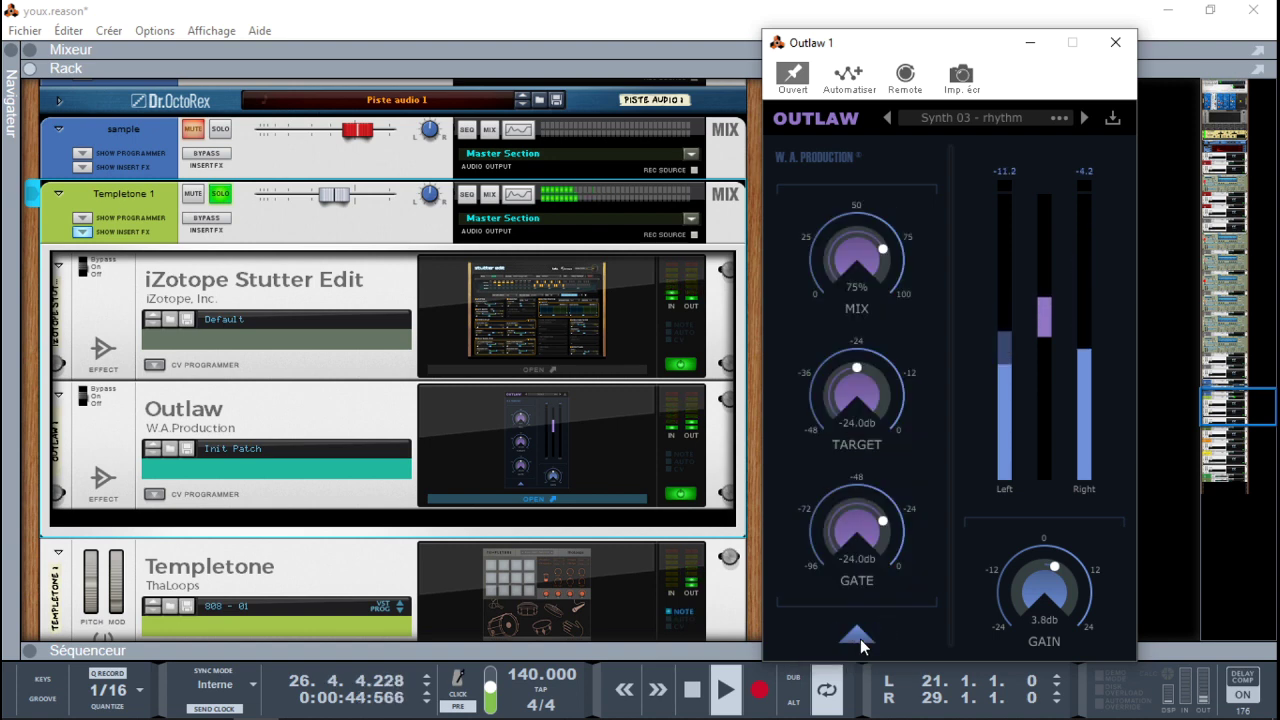
Set Outlaw's Gate to -34.8 dB, Mix to 48% and Target to -21.5 dB.
{"action": "left_click_drag", "start_coordinate": [869, 507], "coordinate": [862, 536]}
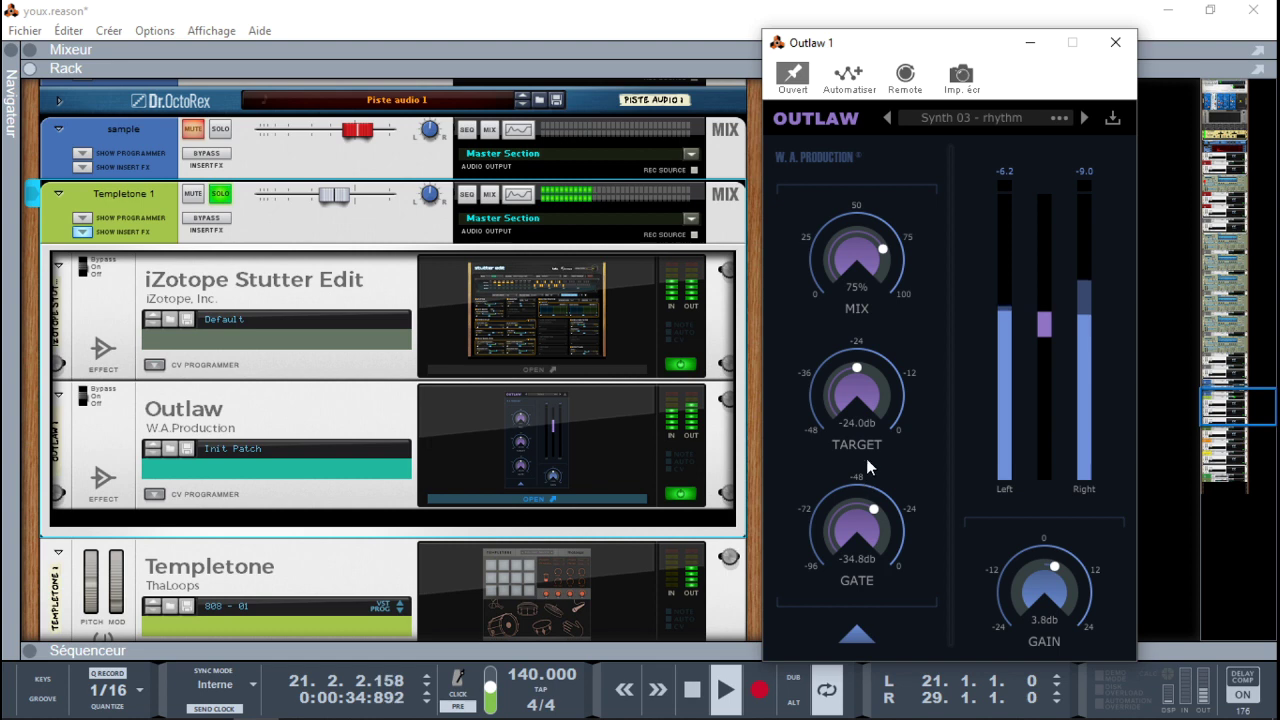
{"action": "left_click_drag", "start_coordinate": [855, 297], "coordinate": [856, 314]}
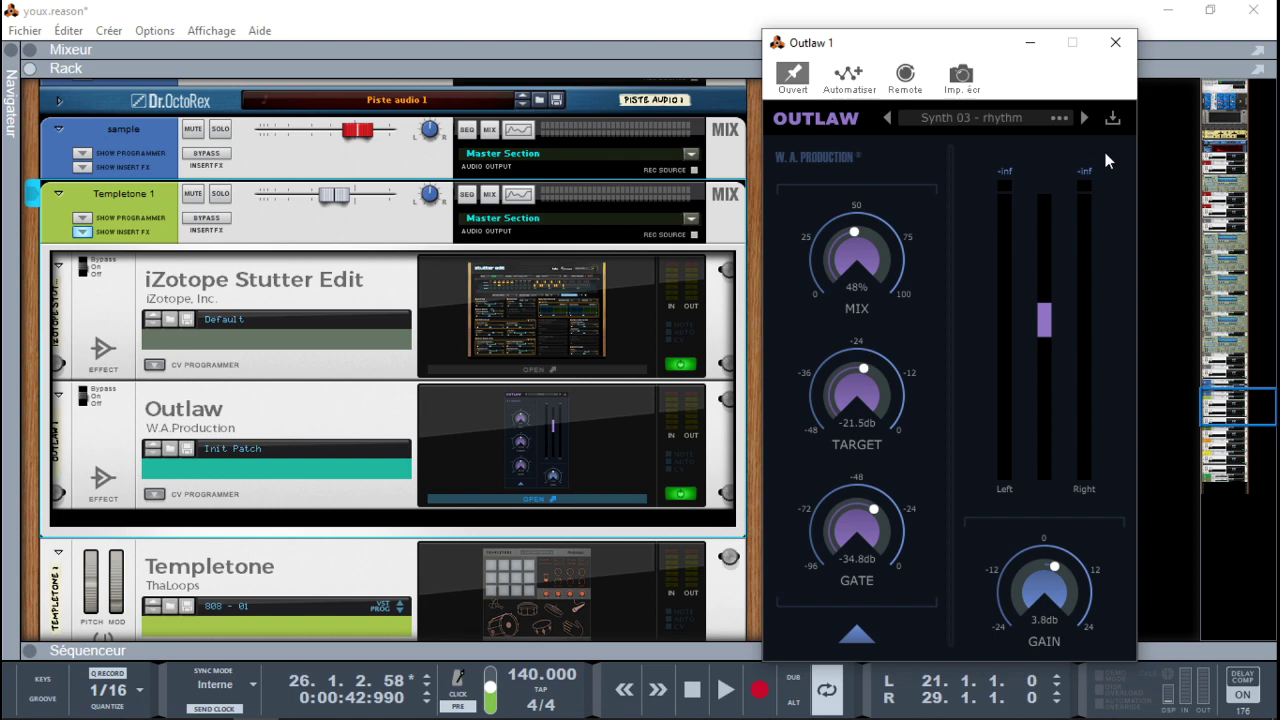
Close the Outlaw window and locate the PunchyWorm insert on the drums channel in the rack.
{"action": "left_click", "coordinate": [1115, 43]}
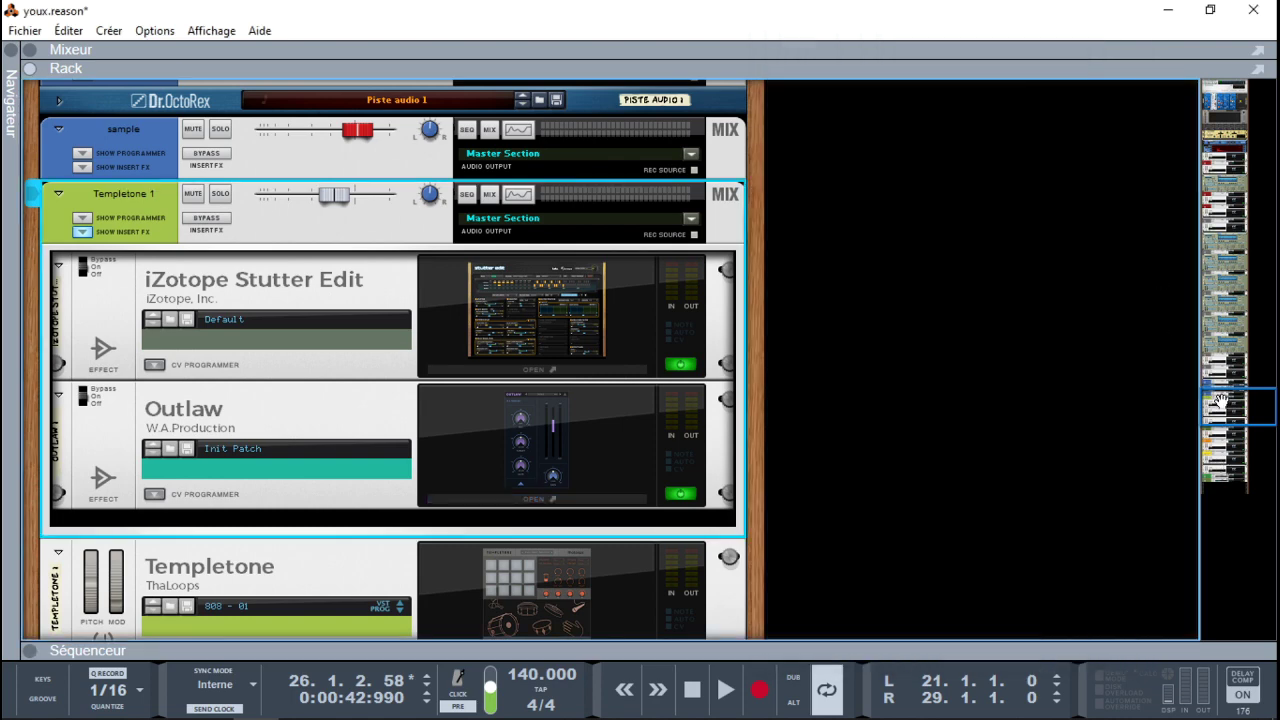
{"action": "left_click_drag", "start_coordinate": [1226, 411], "coordinate": [1220, 373]}
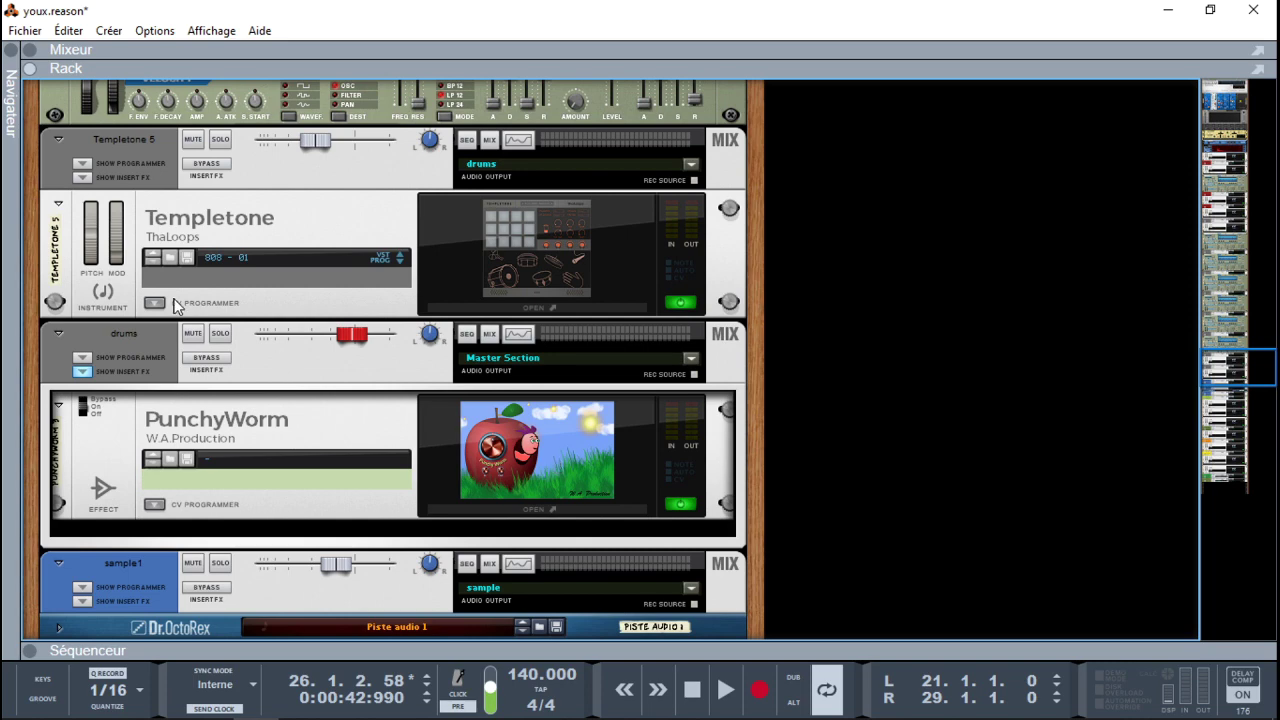
Solo the drums channel, try its PunchyWorm main knob at high and low settings, finish low, and close the plugin window.
{"action": "left_click", "coordinate": [222, 336]}
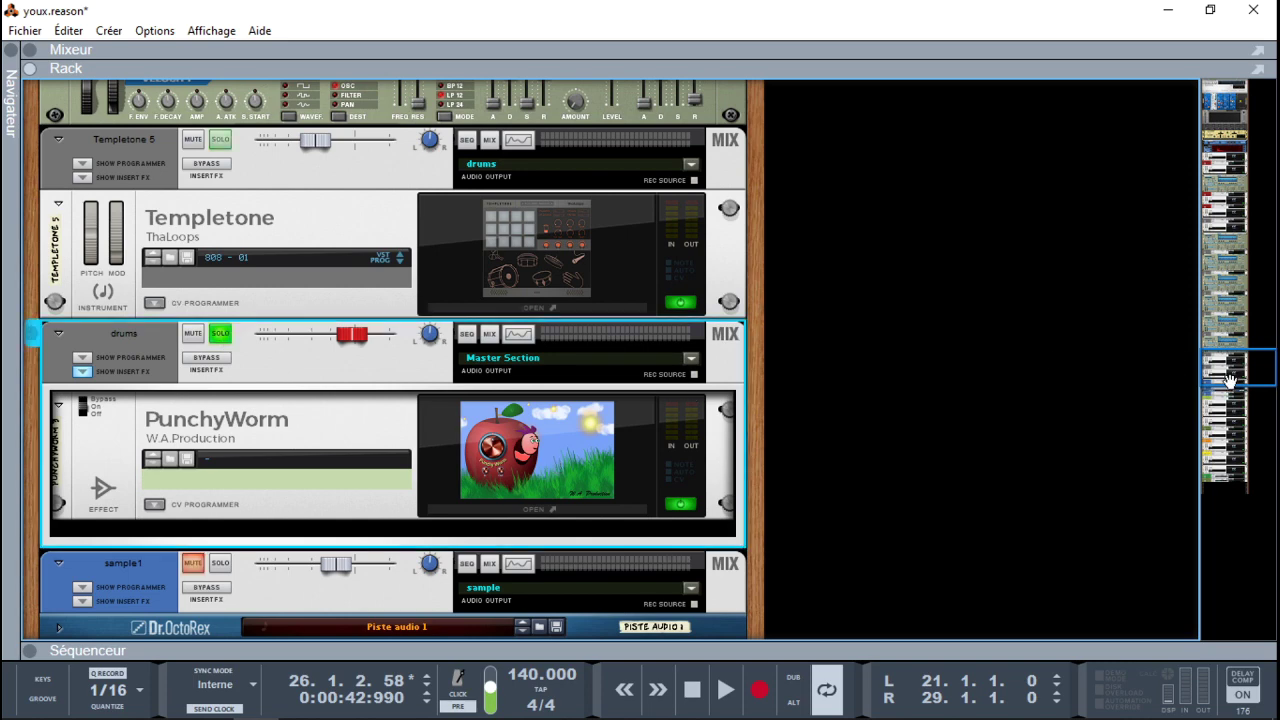
{"action": "left_click", "coordinate": [529, 465]}
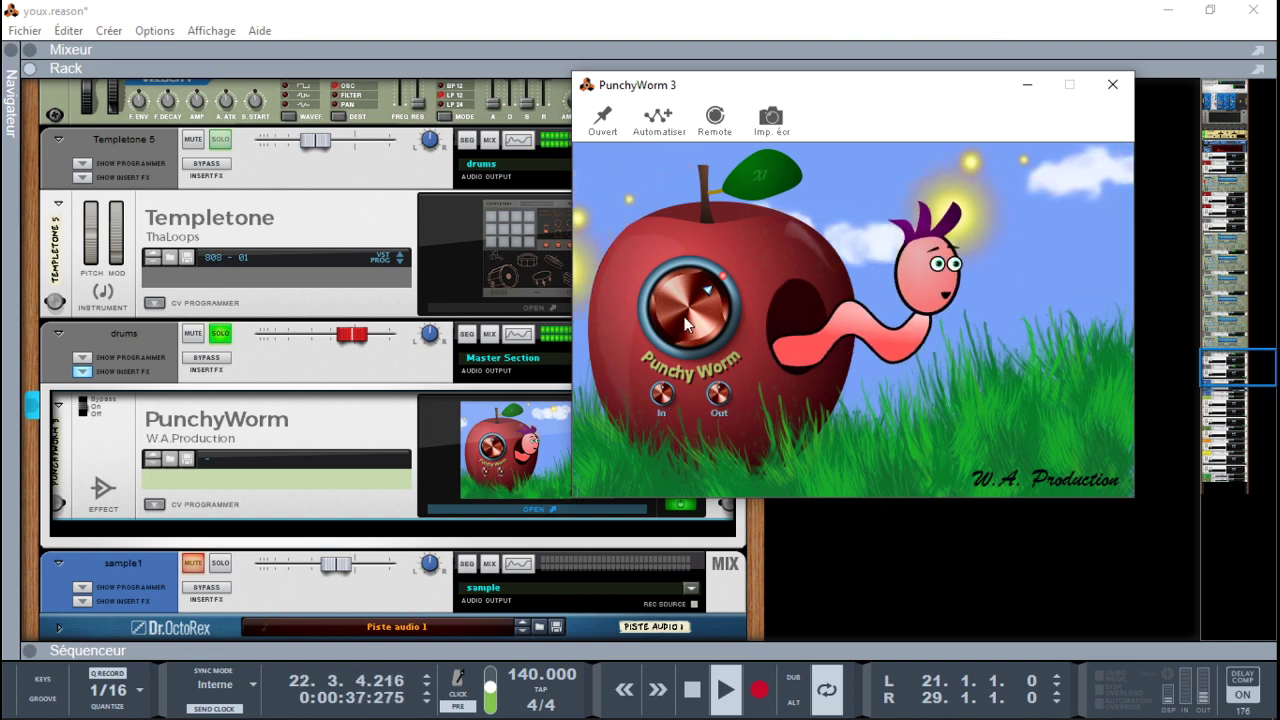
{"action": "left_click_drag", "start_coordinate": [683, 318], "coordinate": [670, 218]}
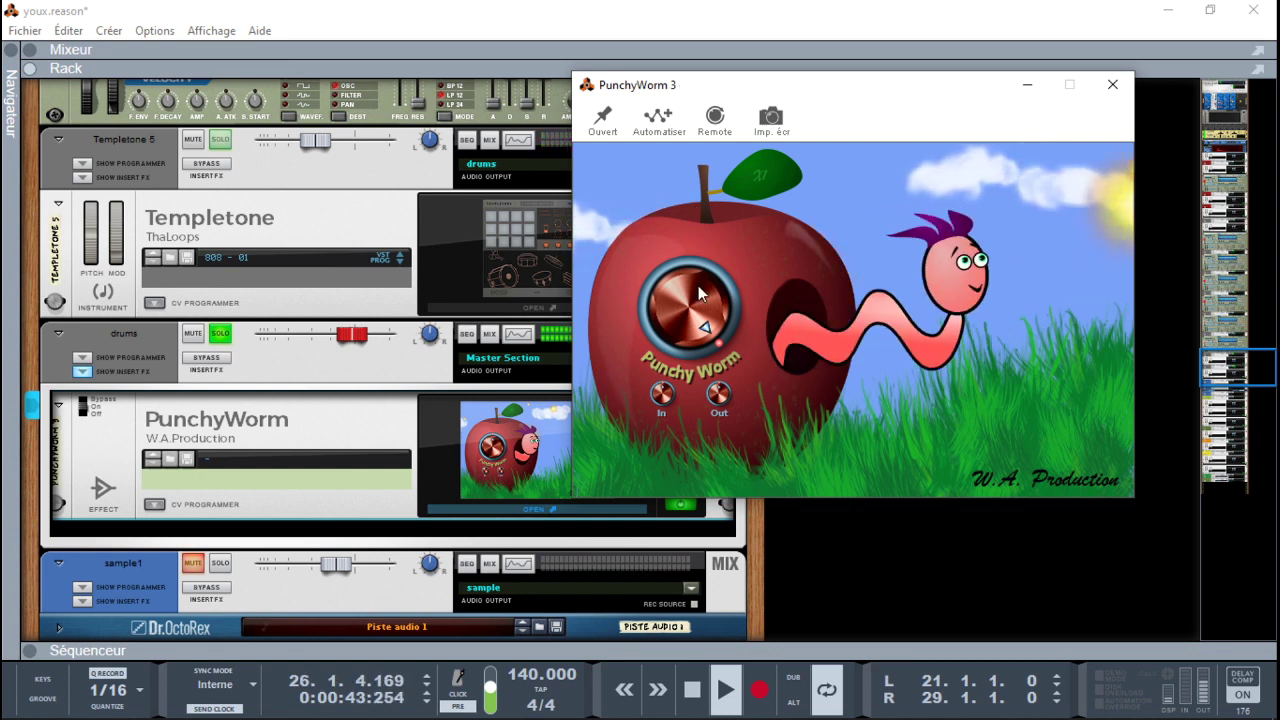
{"action": "left_click_drag", "start_coordinate": [698, 285], "coordinate": [690, 700]}
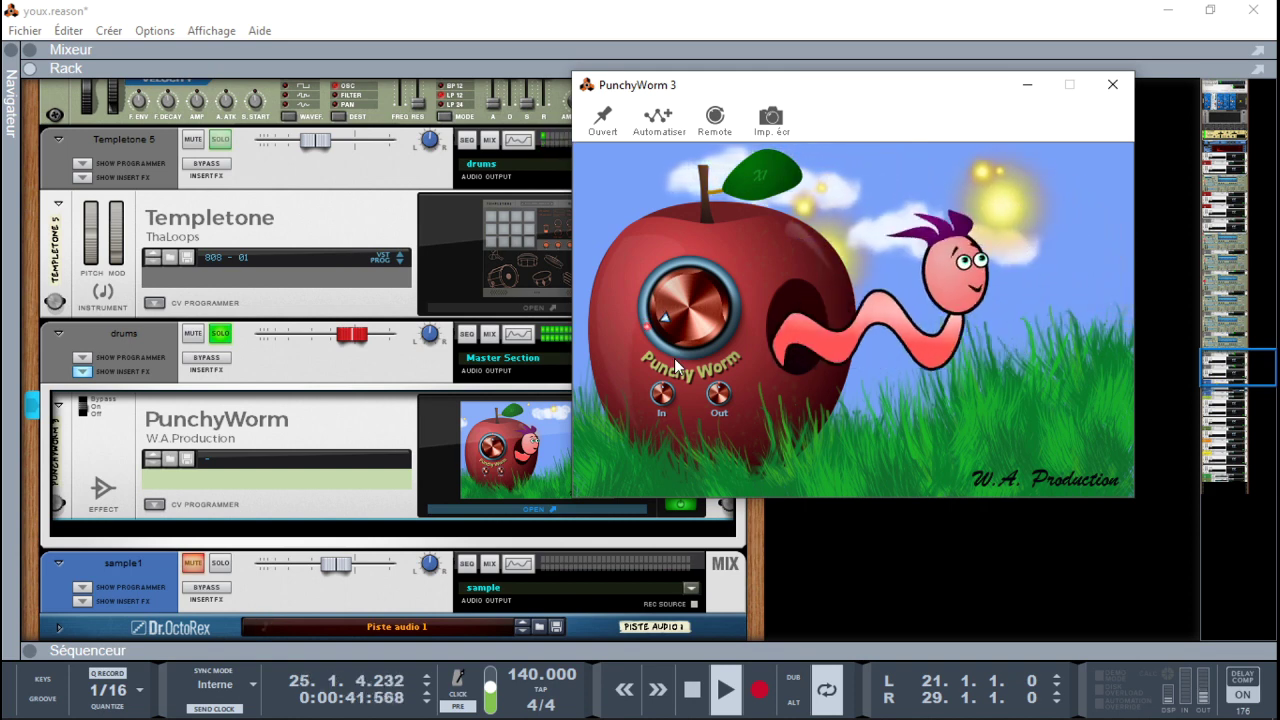
{"action": "left_click_drag", "start_coordinate": [672, 345], "coordinate": [668, 281]}
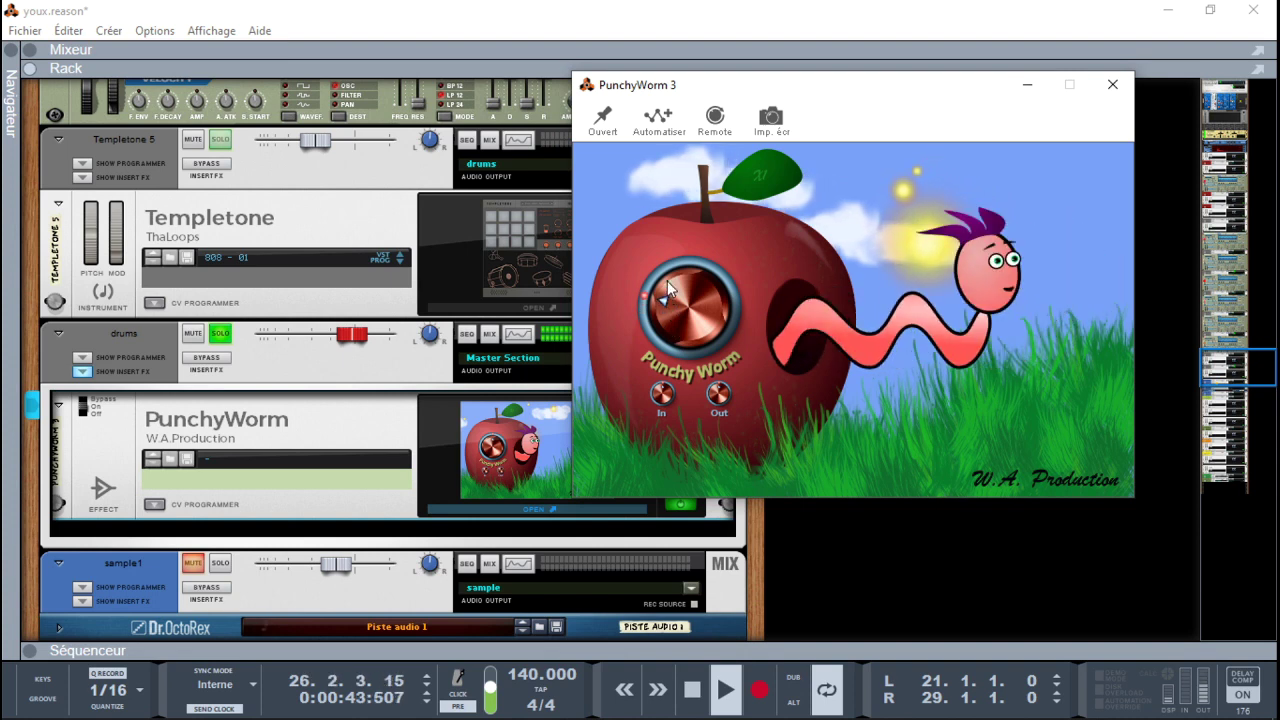
{"action": "left_click_drag", "start_coordinate": [664, 226], "coordinate": [660, 8]}
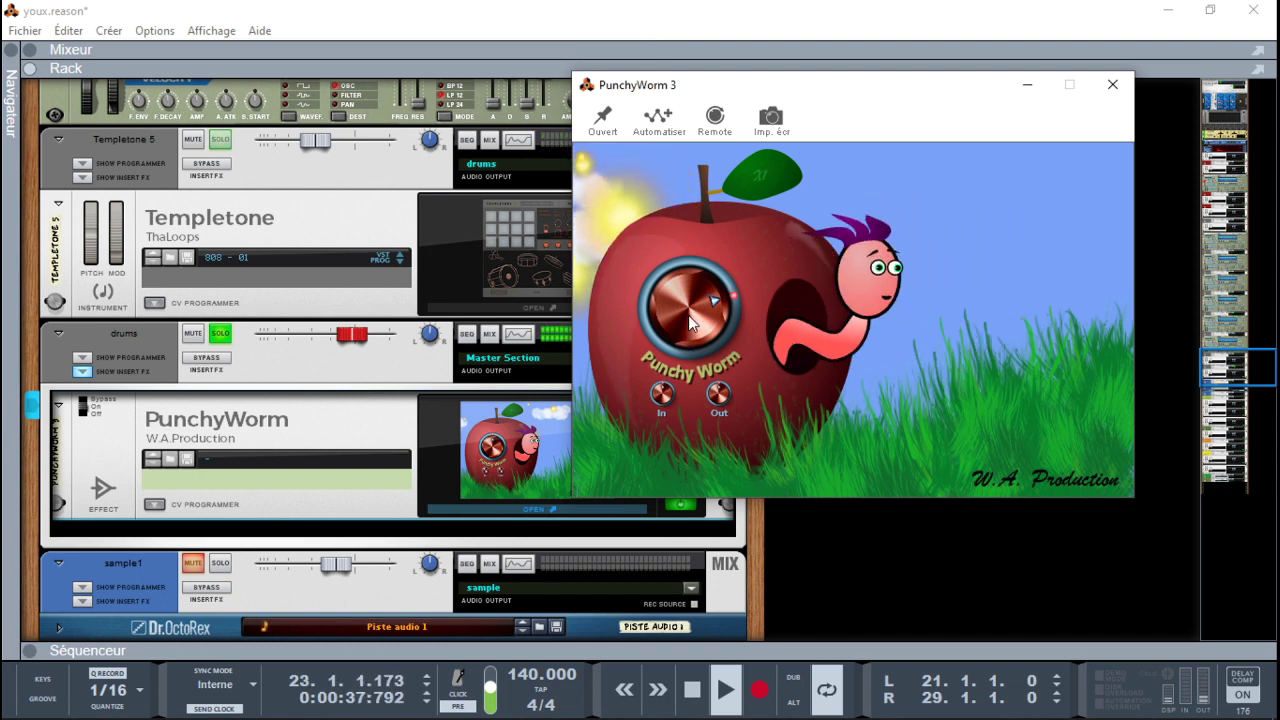
{"action": "left_click_drag", "start_coordinate": [694, 265], "coordinate": [723, 409]}
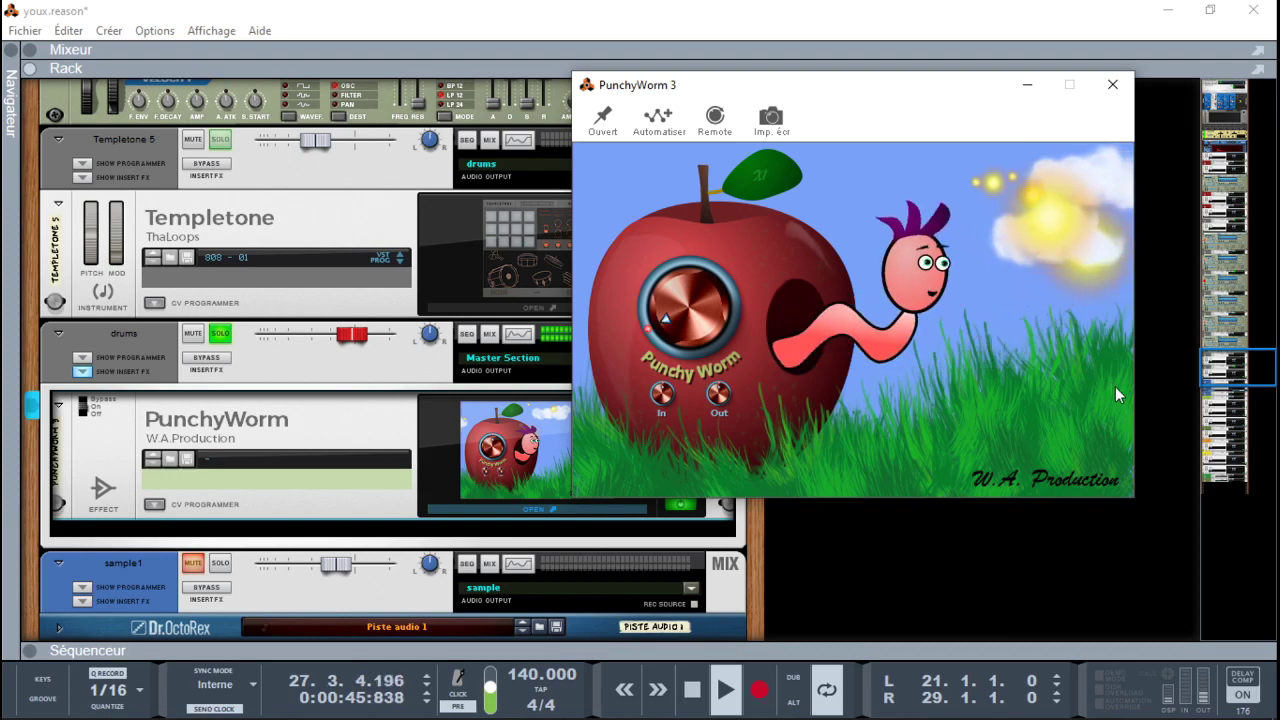
{"action": "left_click", "coordinate": [1112, 84]}
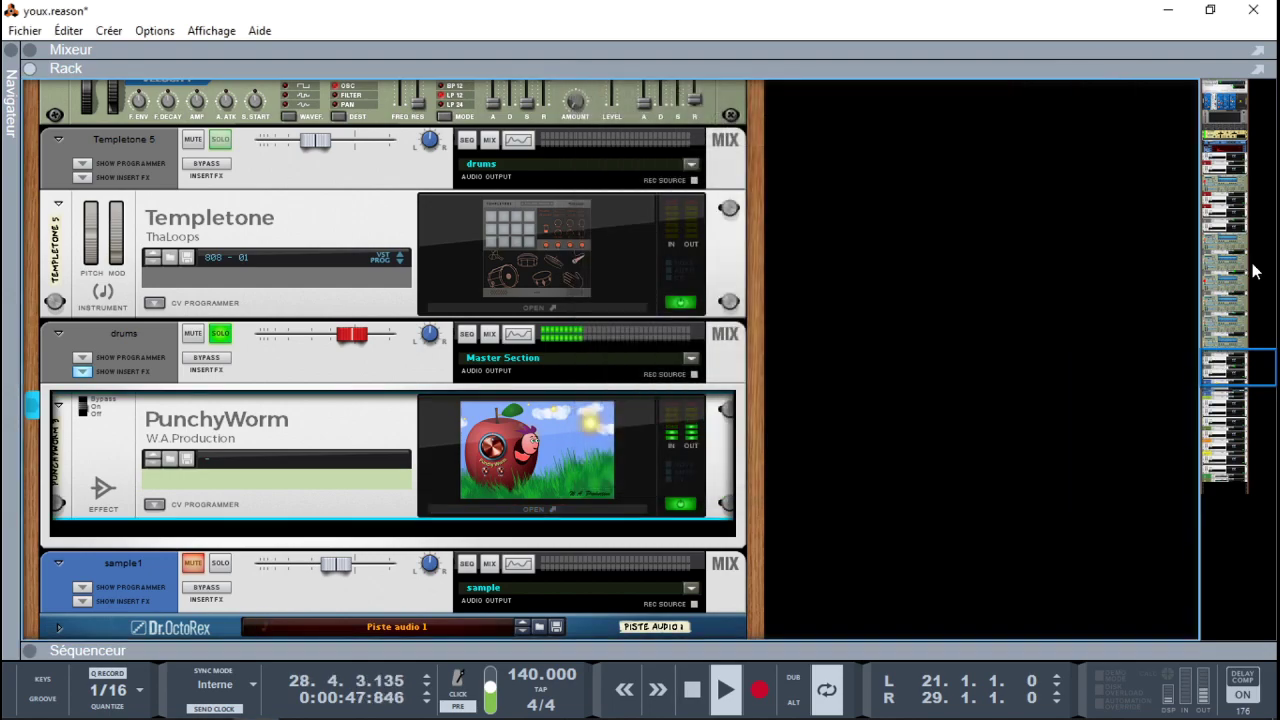
Solo the kick channel, open its PunchyWorm insert and turn the main knob up to maximum.
{"action": "left_click_drag", "start_coordinate": [1252, 348], "coordinate": [1233, 228]}
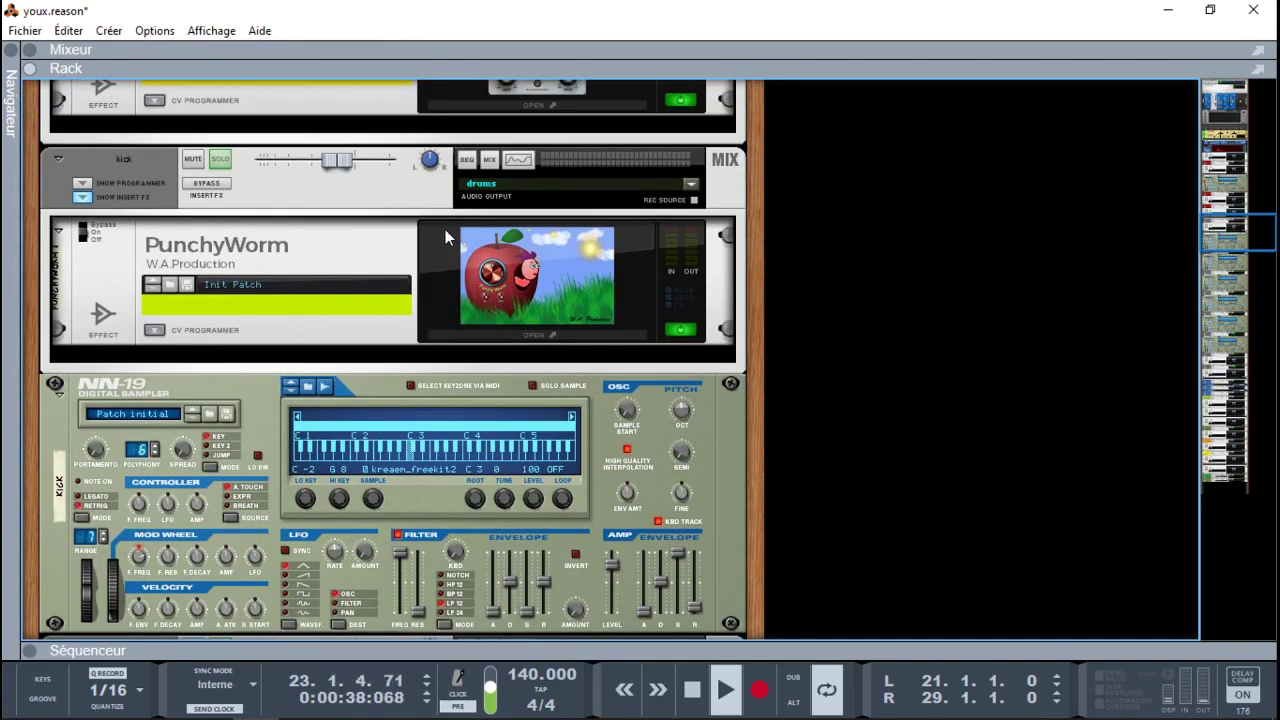
{"action": "left_click", "coordinate": [220, 160]}
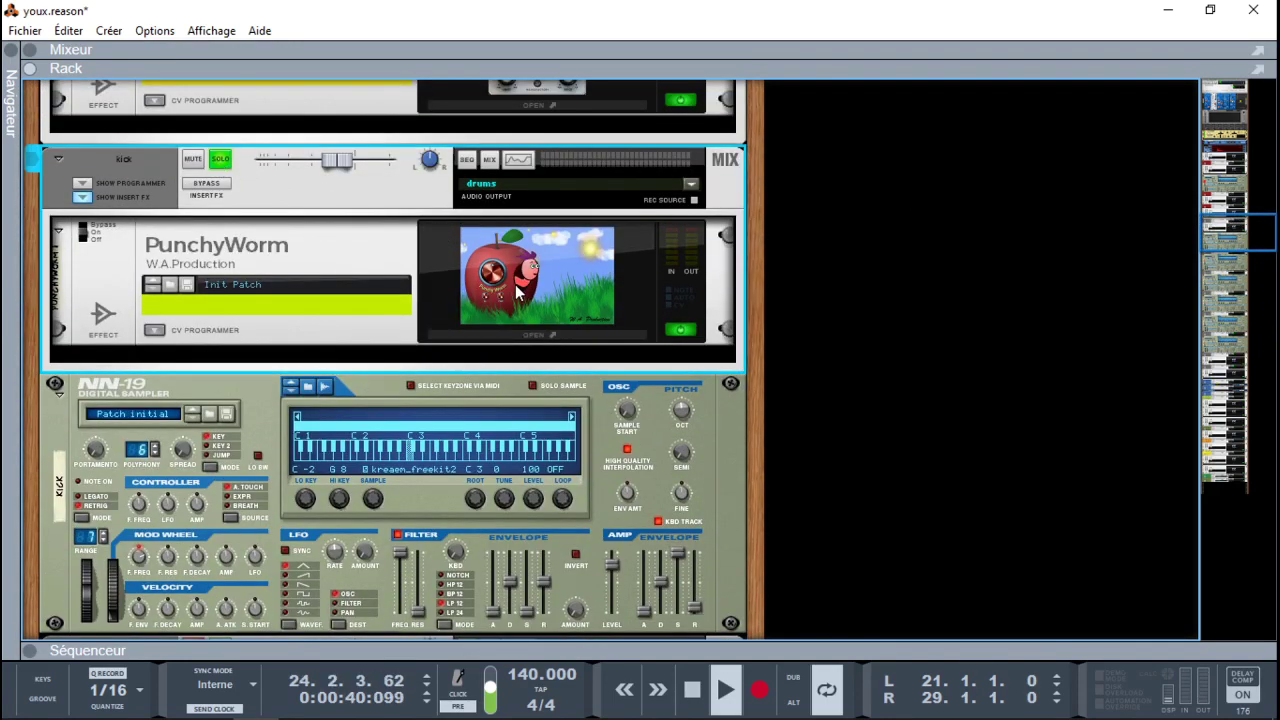
{"action": "left_click", "coordinate": [538, 335]}
{"action": "left_click_drag", "start_coordinate": [818, 332], "coordinate": [804, 237]}
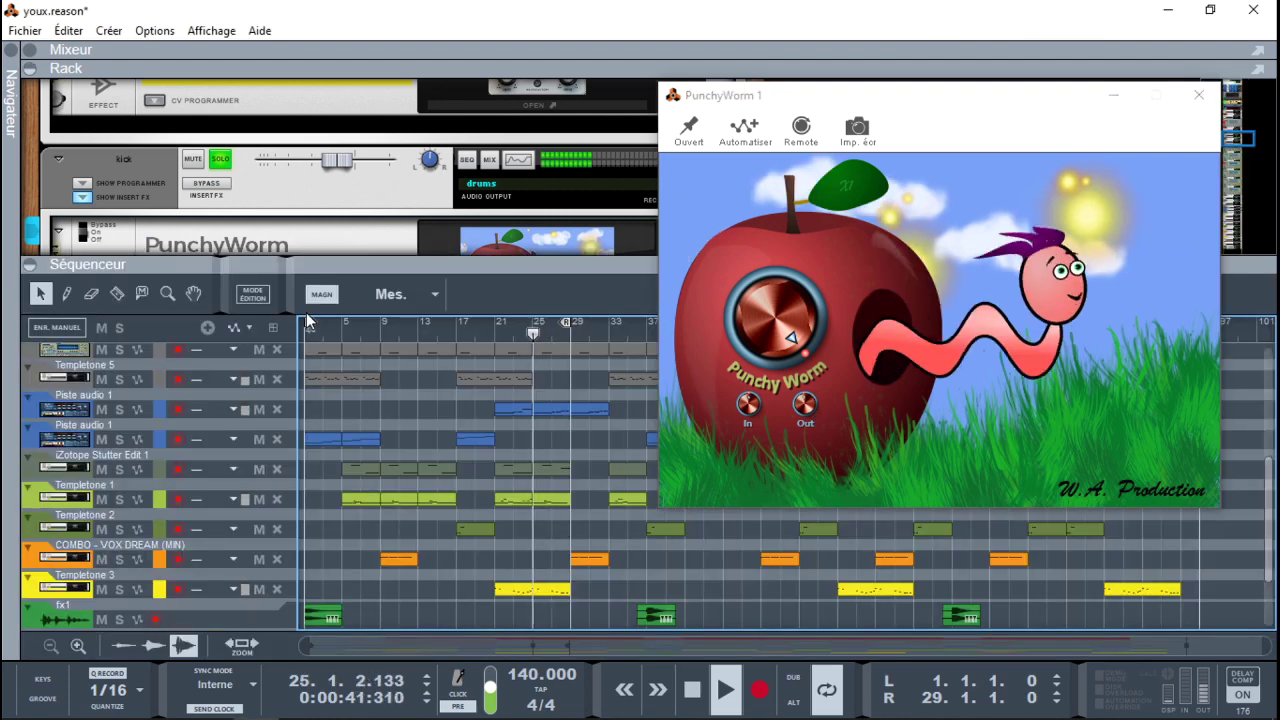
Move the loop start to bar 10 with looping off, and sweep the kick PunchyWorm's main knob down and back to about midway.
{"action": "left_click_drag", "start_coordinate": [308, 320], "coordinate": [394, 321]}
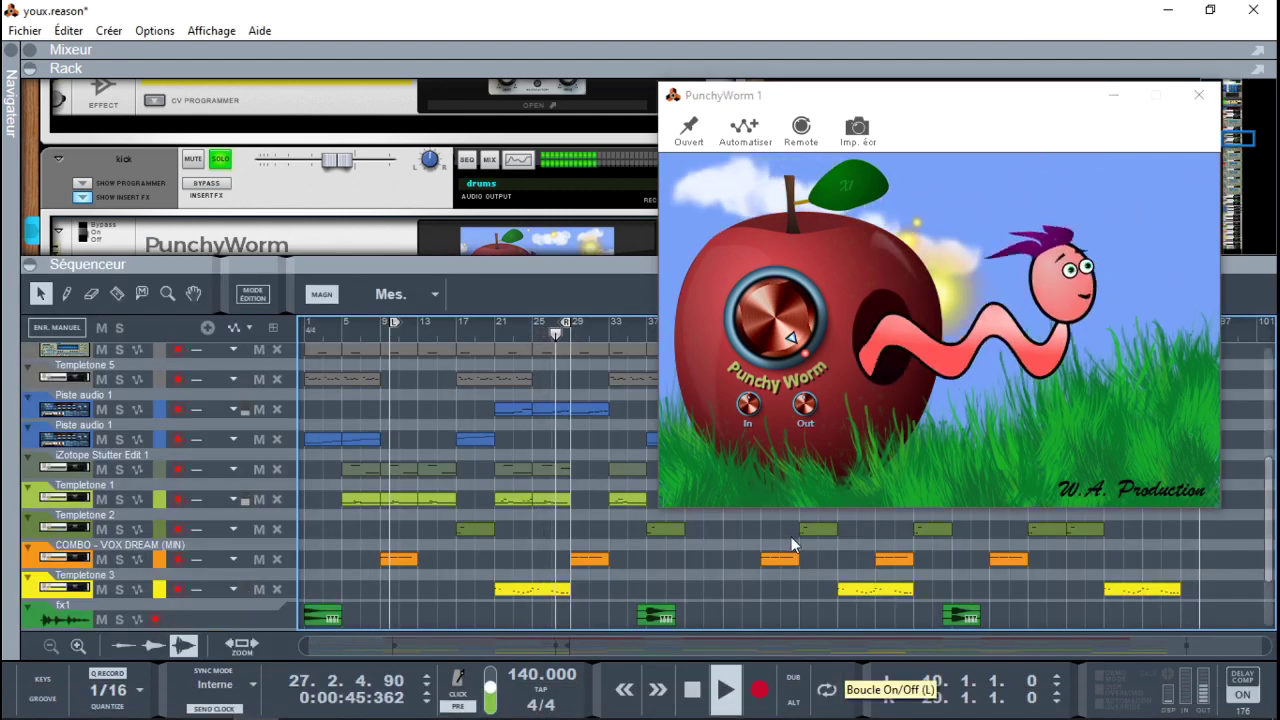
{"action": "left_click", "coordinate": [795, 378]}
{"action": "left_click_drag", "start_coordinate": [793, 373], "coordinate": [787, 719]}
{"action": "left_click_drag", "start_coordinate": [755, 370], "coordinate": [760, 420]}
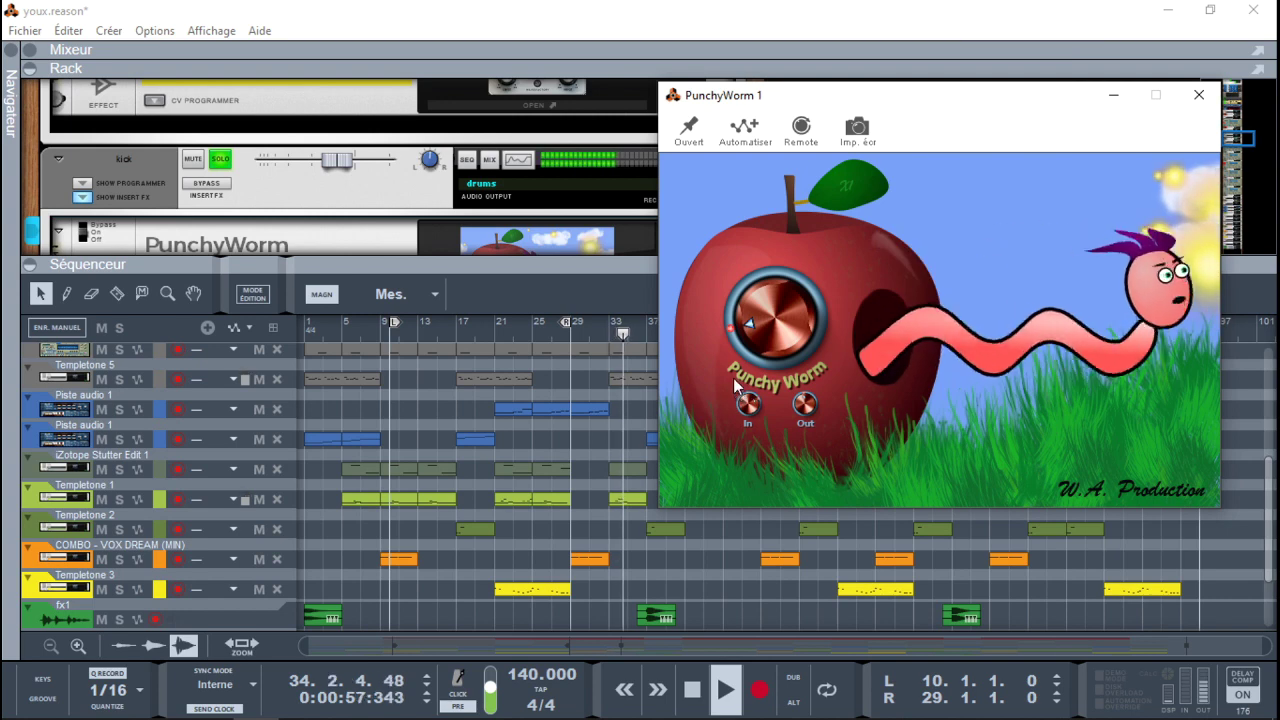
{"action": "left_click_drag", "start_coordinate": [756, 338], "coordinate": [760, 120]}
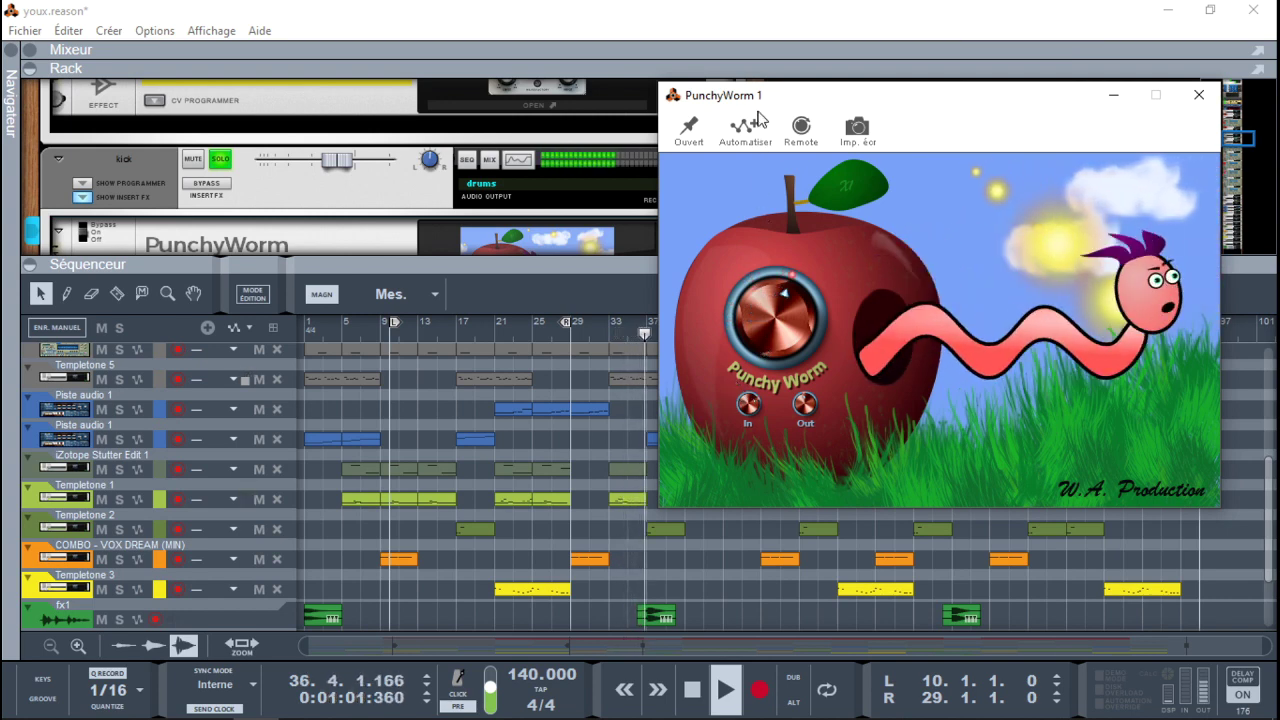
Replay the soloed kick from around bar 17 while trying low and middle settings of PunchyWorm's main knob.
{"action": "left_click", "coordinate": [455, 329]}
{"action": "left_click_drag", "start_coordinate": [753, 320], "coordinate": [813, 631]}
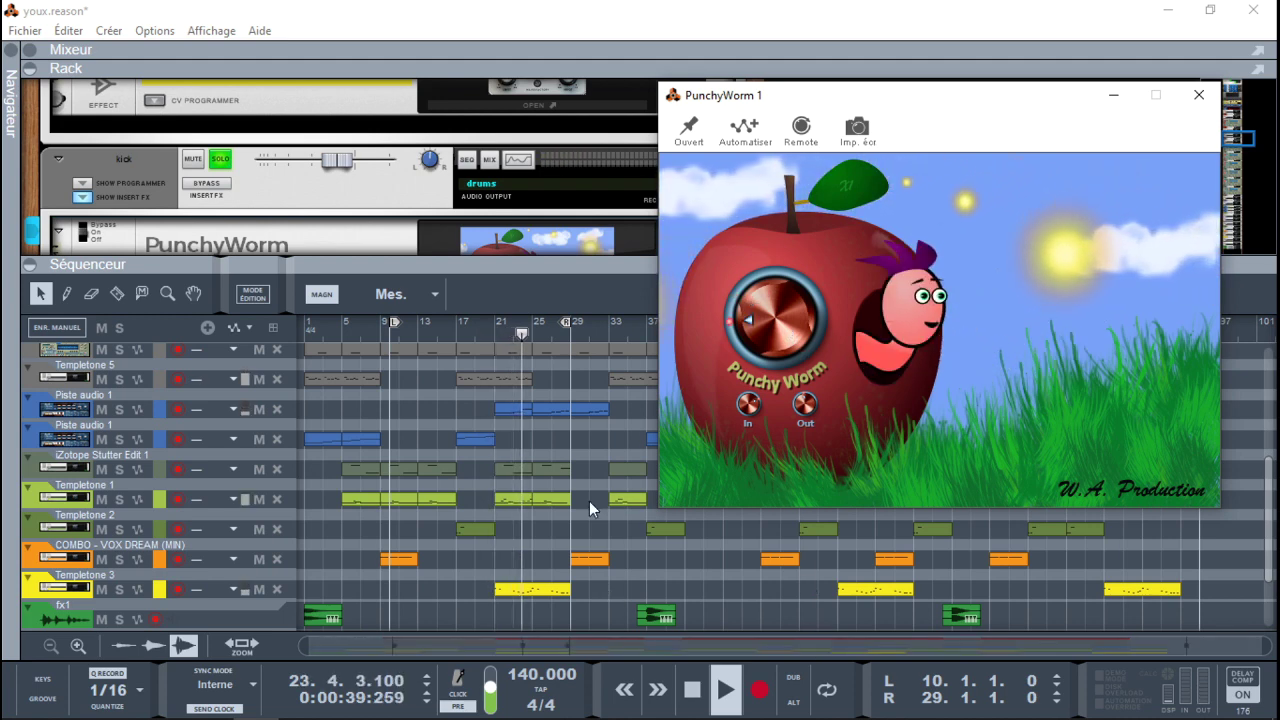
{"action": "left_click_drag", "start_coordinate": [772, 420], "coordinate": [747, 196]}
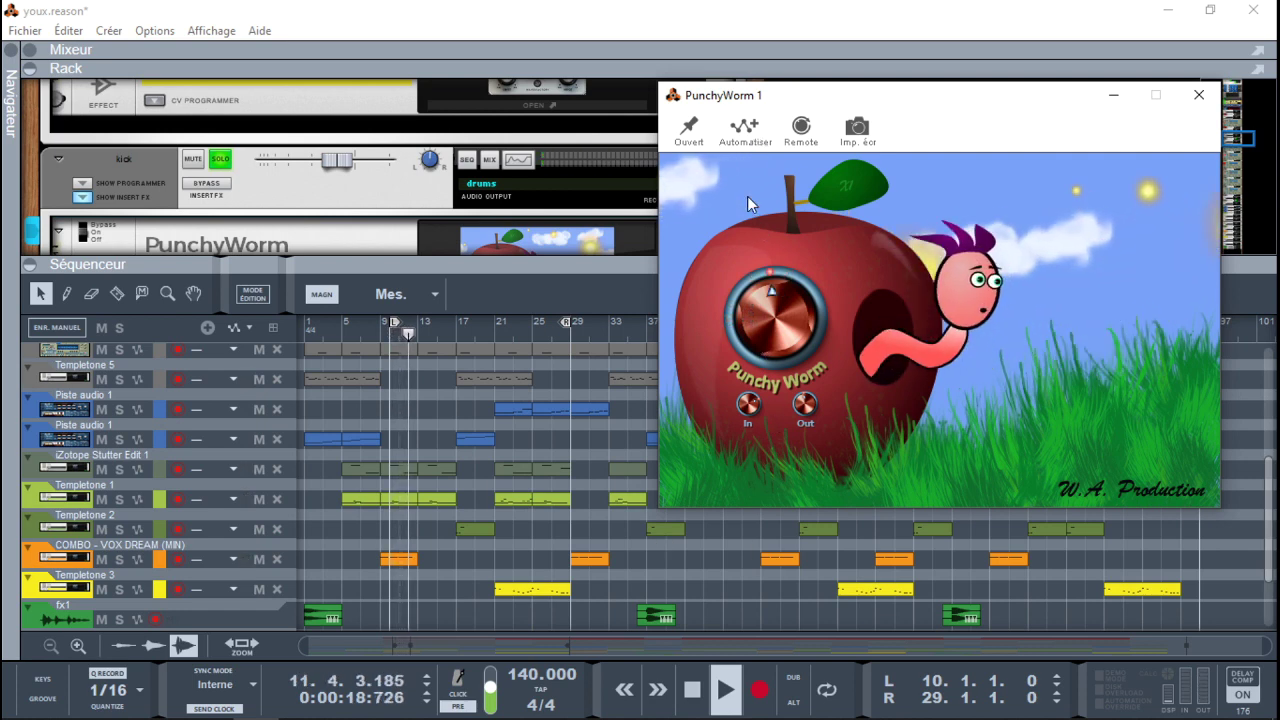
{"action": "left_click_drag", "start_coordinate": [757, 280], "coordinate": [755, 287]}
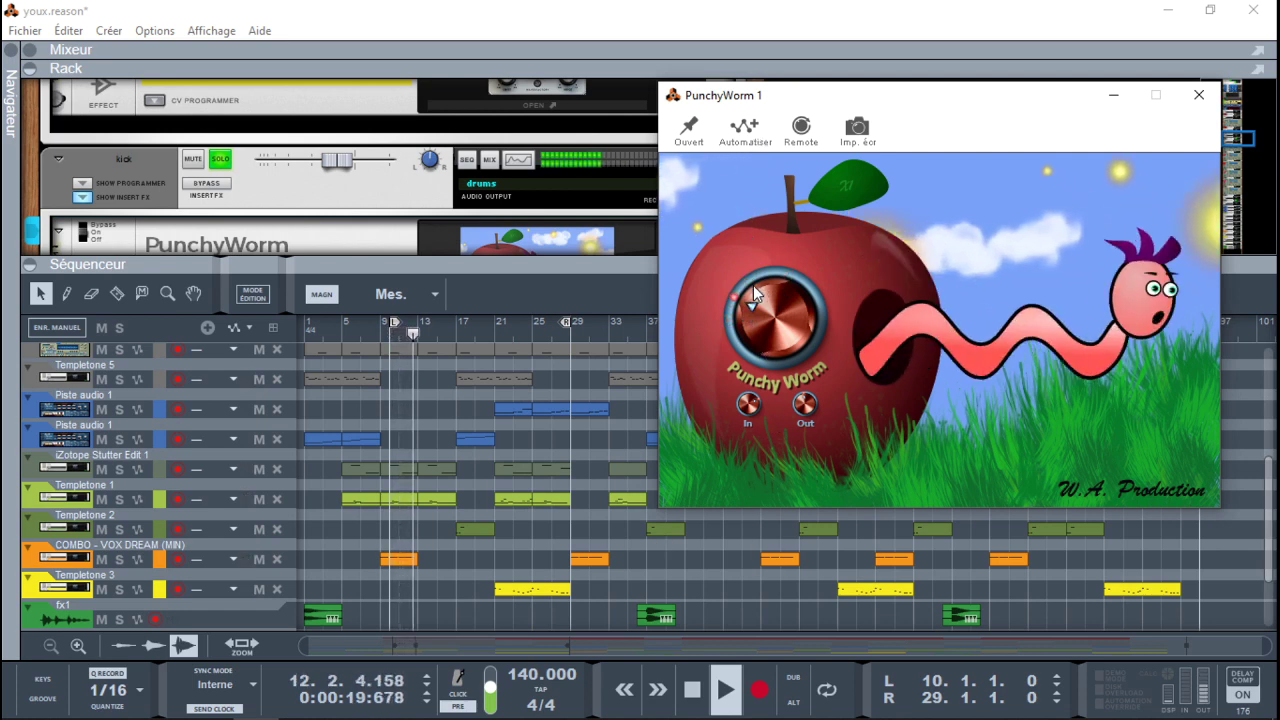
Unsolo the kick, reopen its PunchyWorm, raise the main knob past midway and lower it to about a quarter.
{"action": "left_click", "coordinate": [220, 162]}
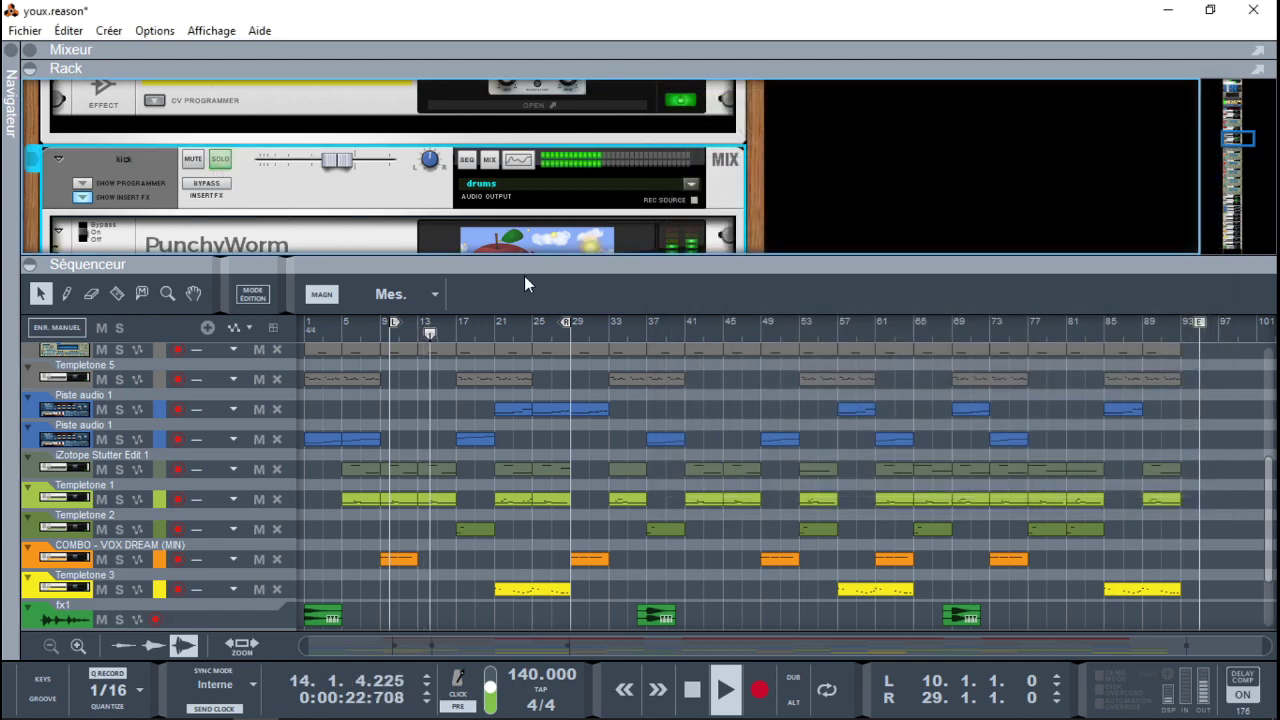
{"action": "left_click", "coordinate": [533, 234]}
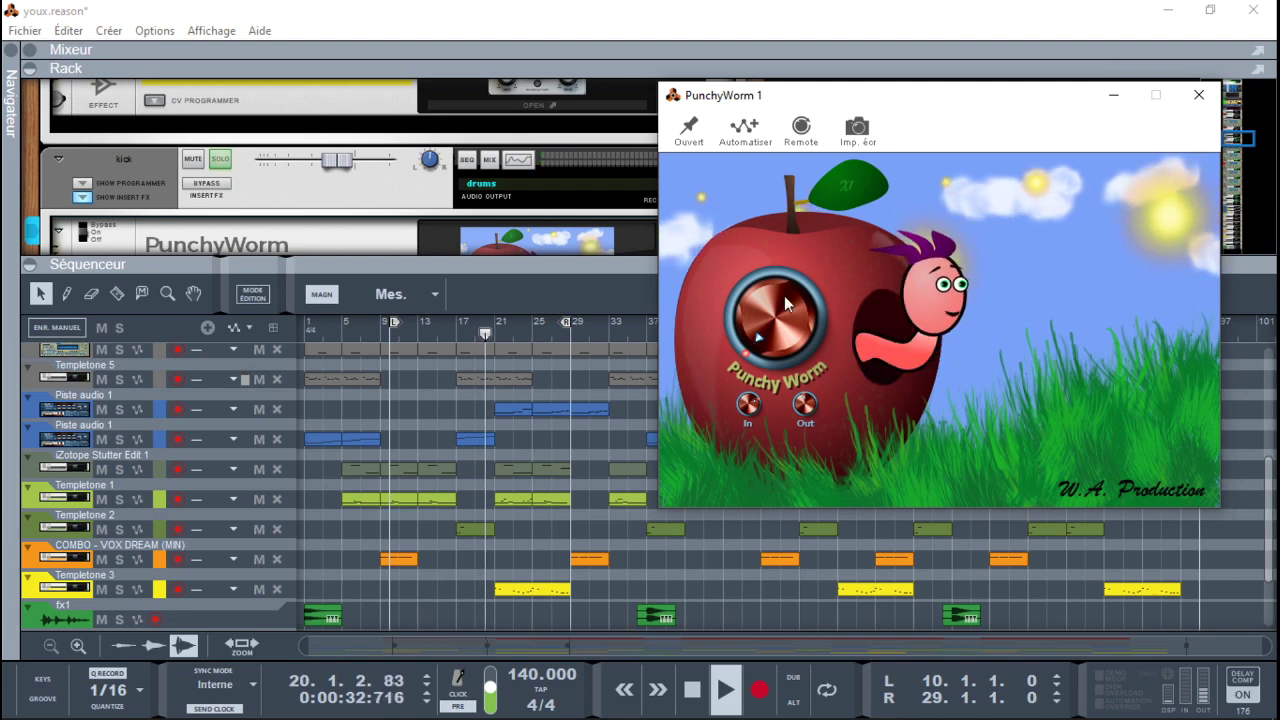
{"action": "left_click_drag", "start_coordinate": [773, 258], "coordinate": [781, 143]}
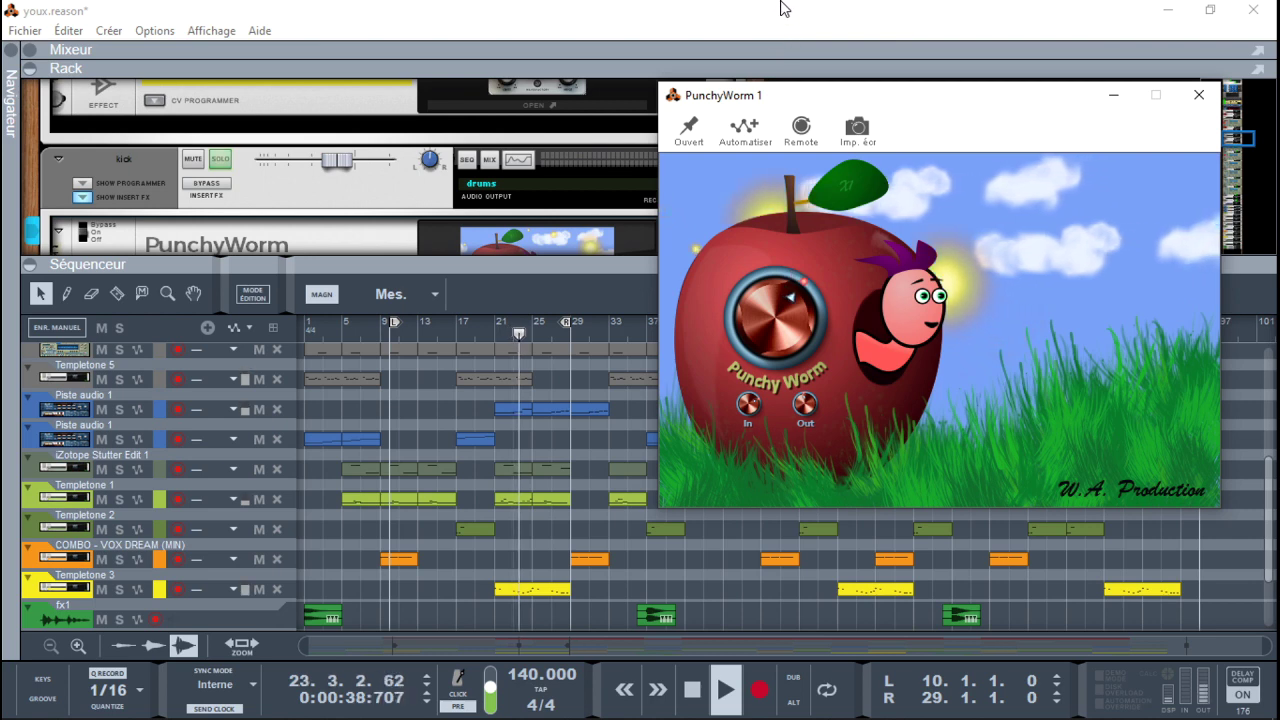
{"action": "left_click_drag", "start_coordinate": [758, 265], "coordinate": [775, 549]}
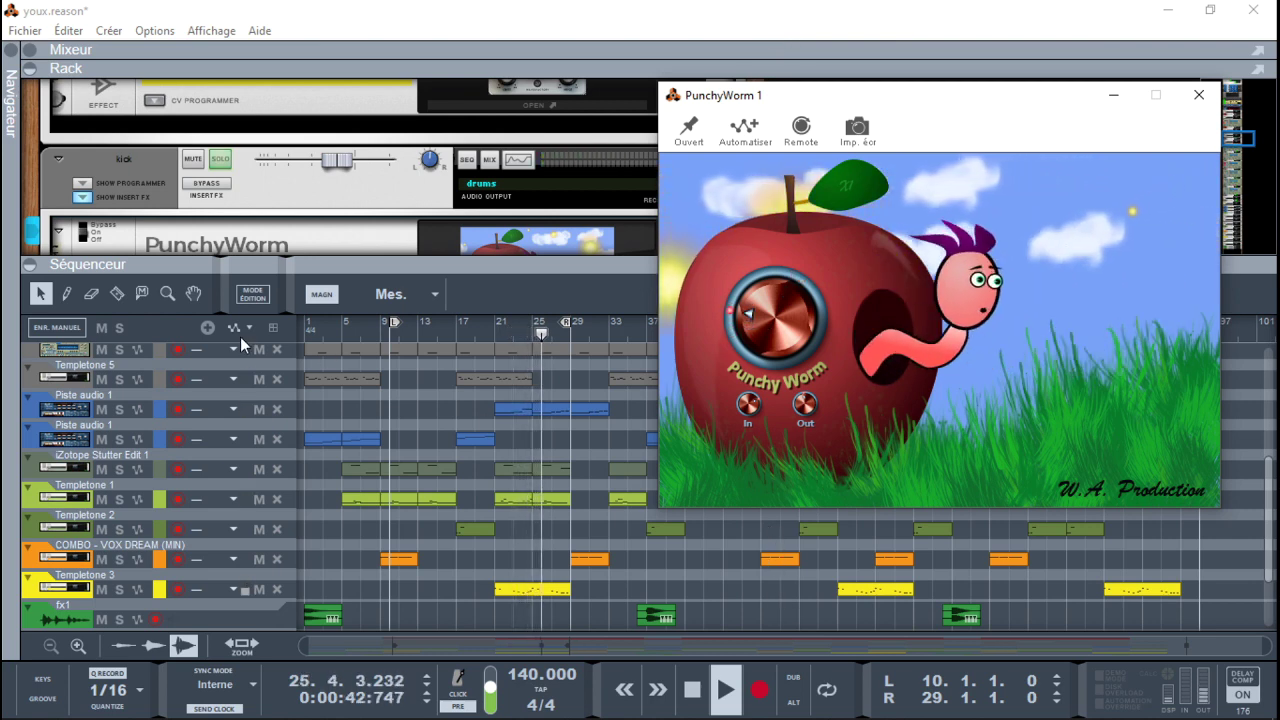
Hide the sequencer, open the drums channel's PunchyWorm and set its window to stay open.
{"action": "left_click", "coordinate": [33, 266]}
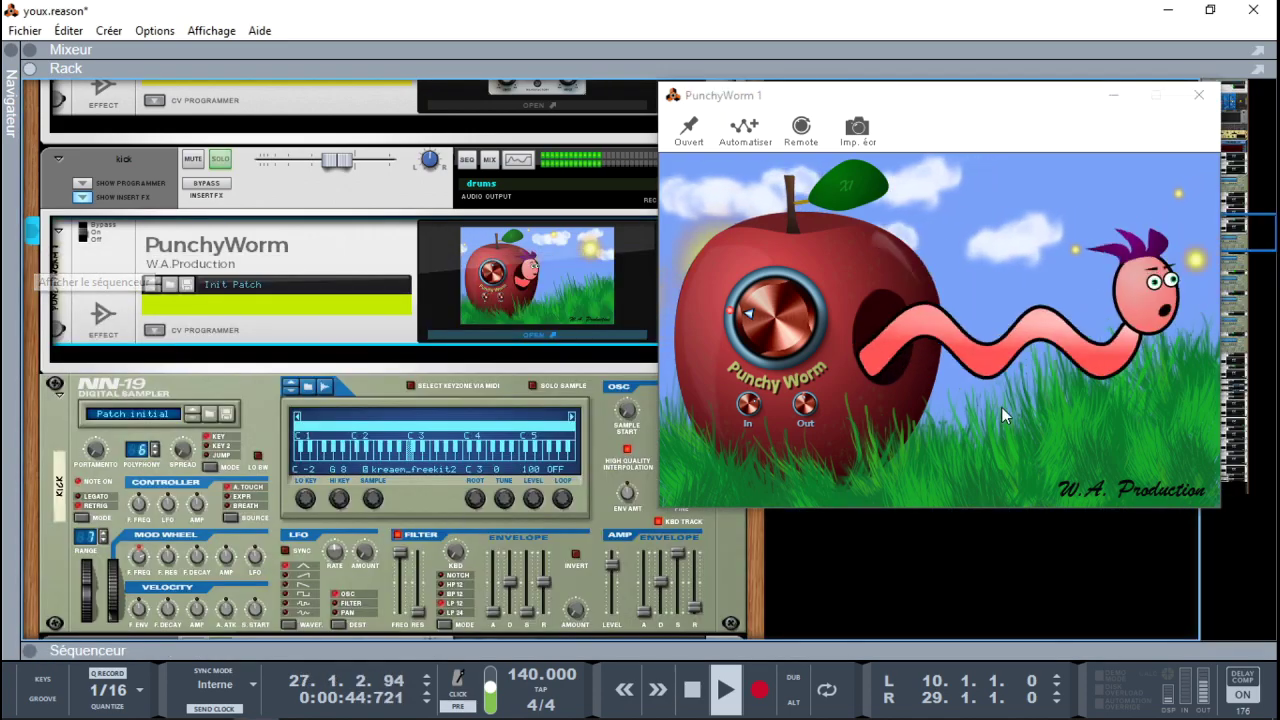
{"action": "left_click_drag", "start_coordinate": [1262, 232], "coordinate": [1268, 370]}
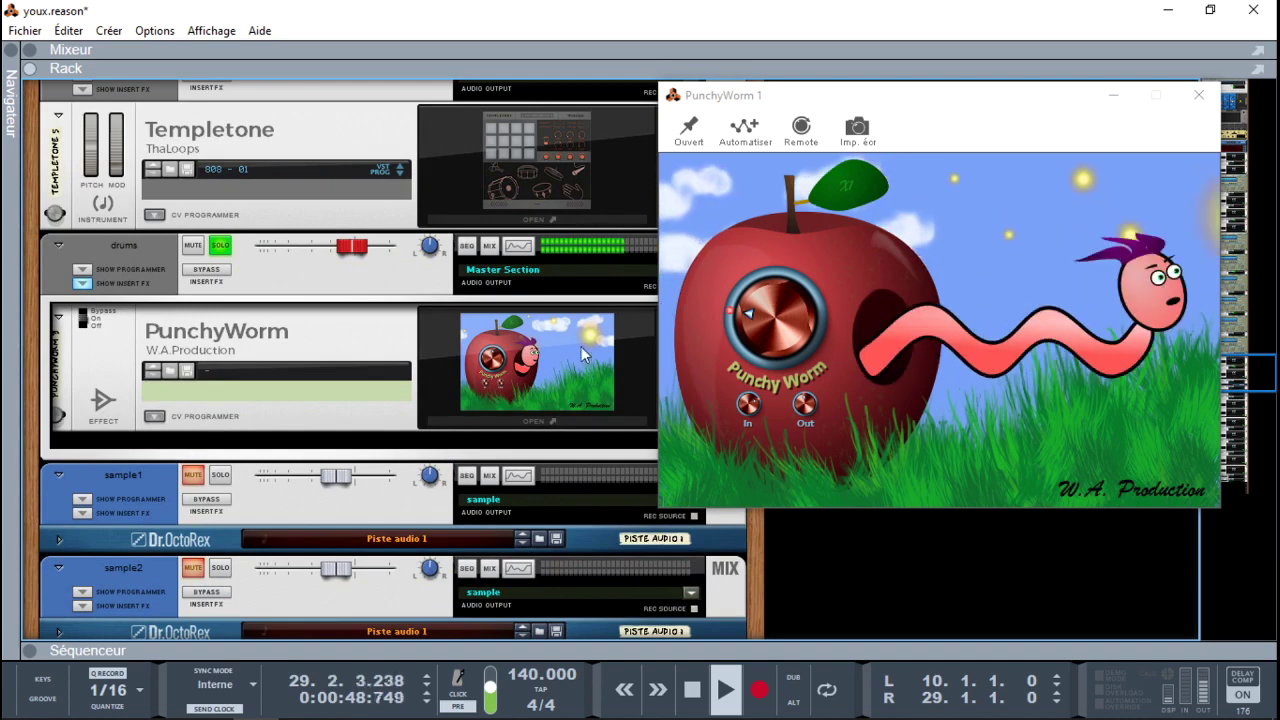
{"action": "left_click", "coordinate": [557, 367]}
{"action": "left_click", "coordinate": [557, 367]}
{"action": "left_click", "coordinate": [603, 121]}
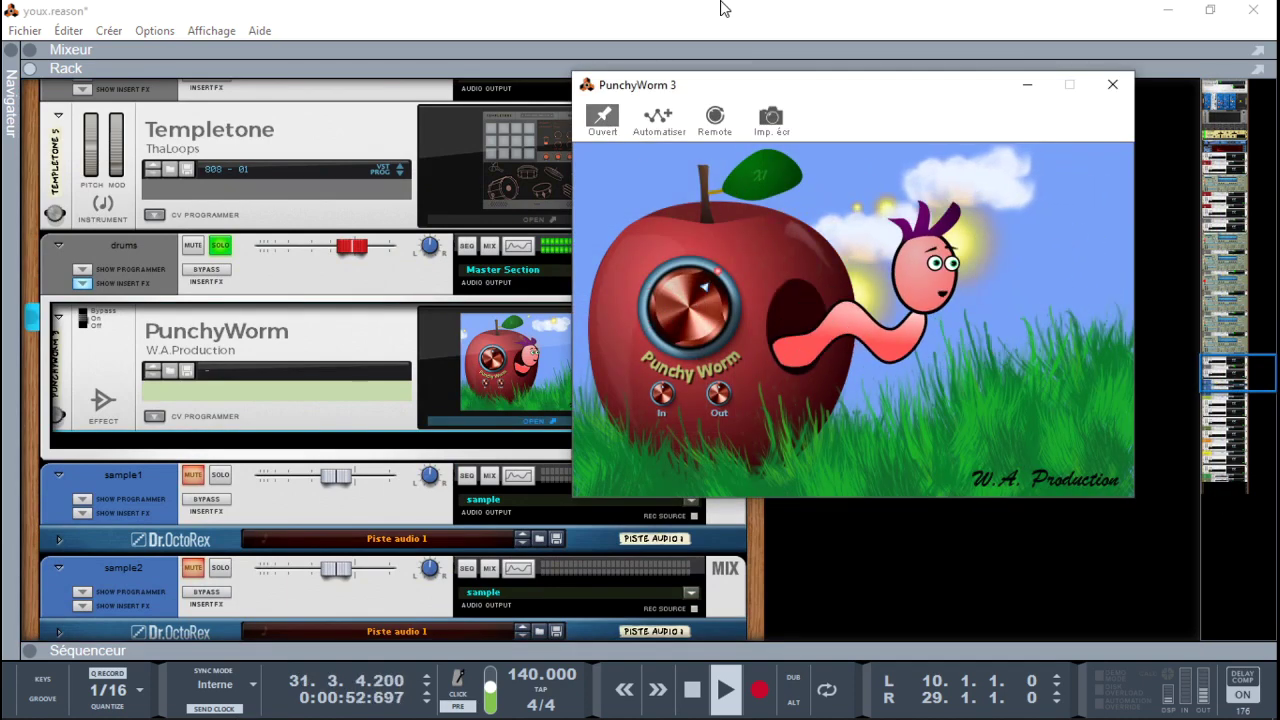
Raise the main knob of the drums PunchyWorm well above midway, and bring it back to the middle.
{"action": "left_click_drag", "start_coordinate": [699, 303], "coordinate": [680, 227]}
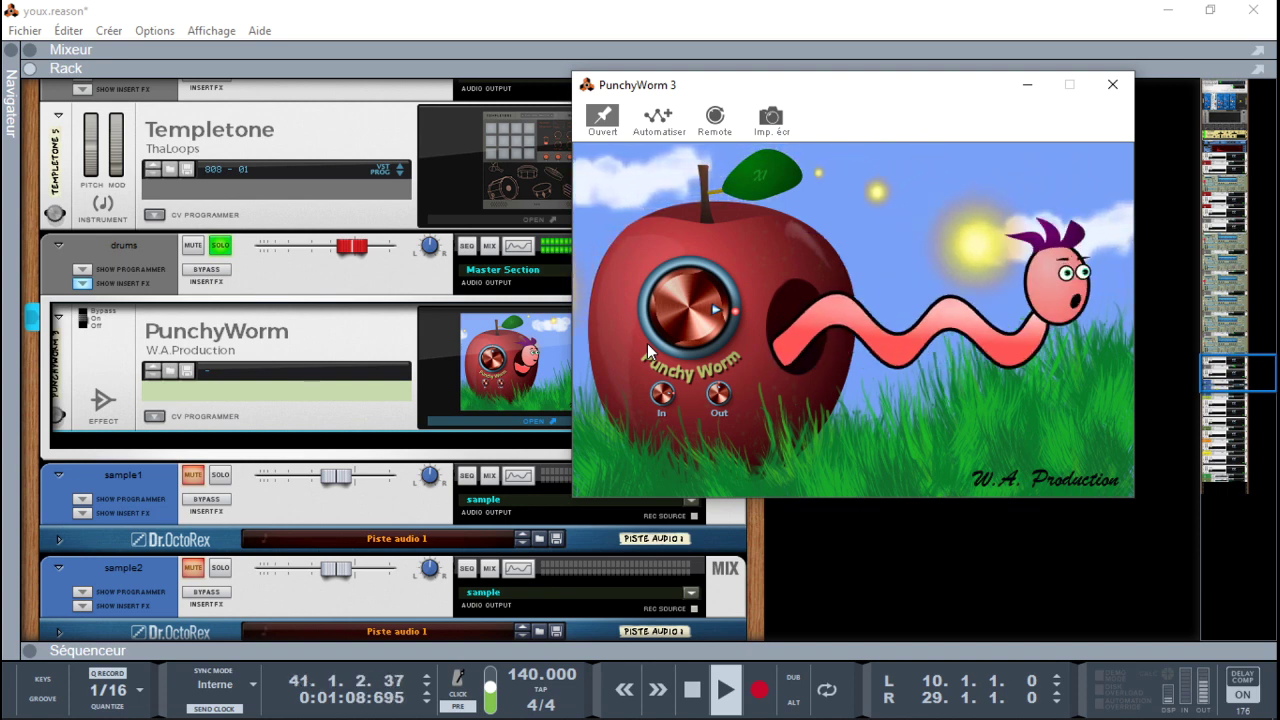
{"action": "left_click_drag", "start_coordinate": [647, 343], "coordinate": [699, 414]}
{"action": "left_click_drag", "start_coordinate": [704, 478], "coordinate": [709, 520]}
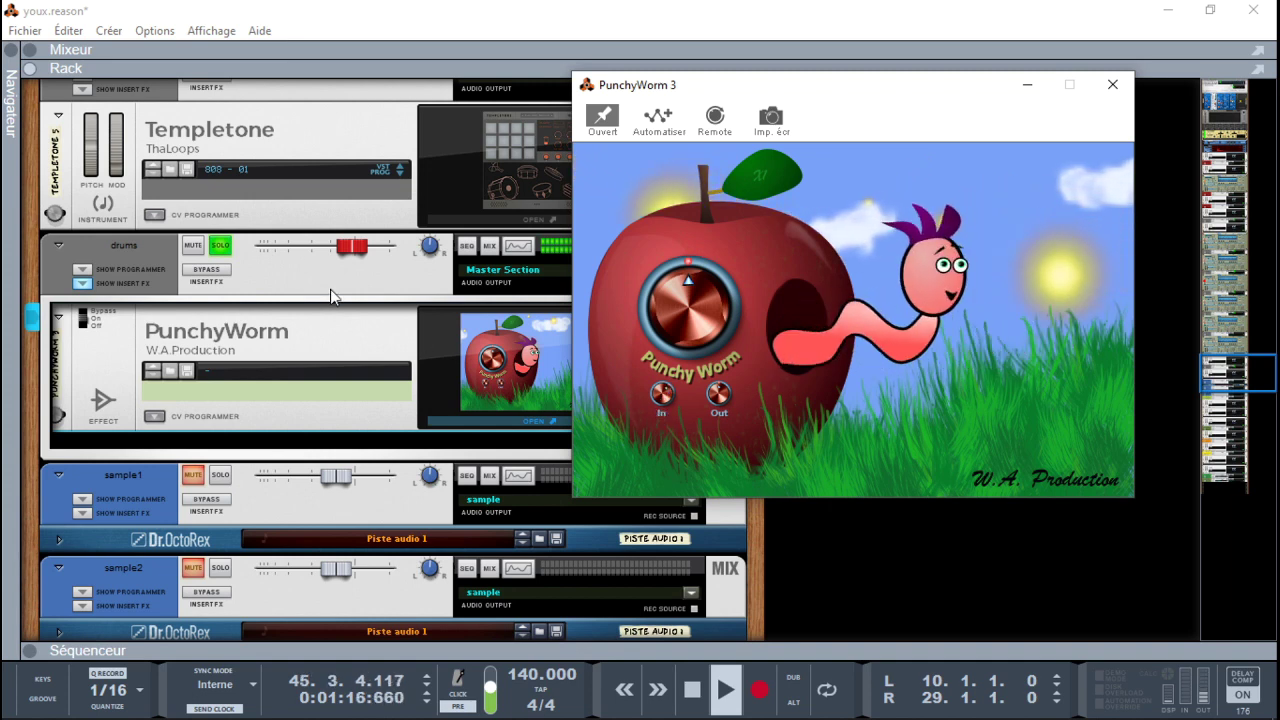
Unsolo the drums, nudge PunchyWorm's main knob just above midway, and compare the mix with the drums inserts bypassed and active.
{"action": "left_click", "coordinate": [224, 246]}
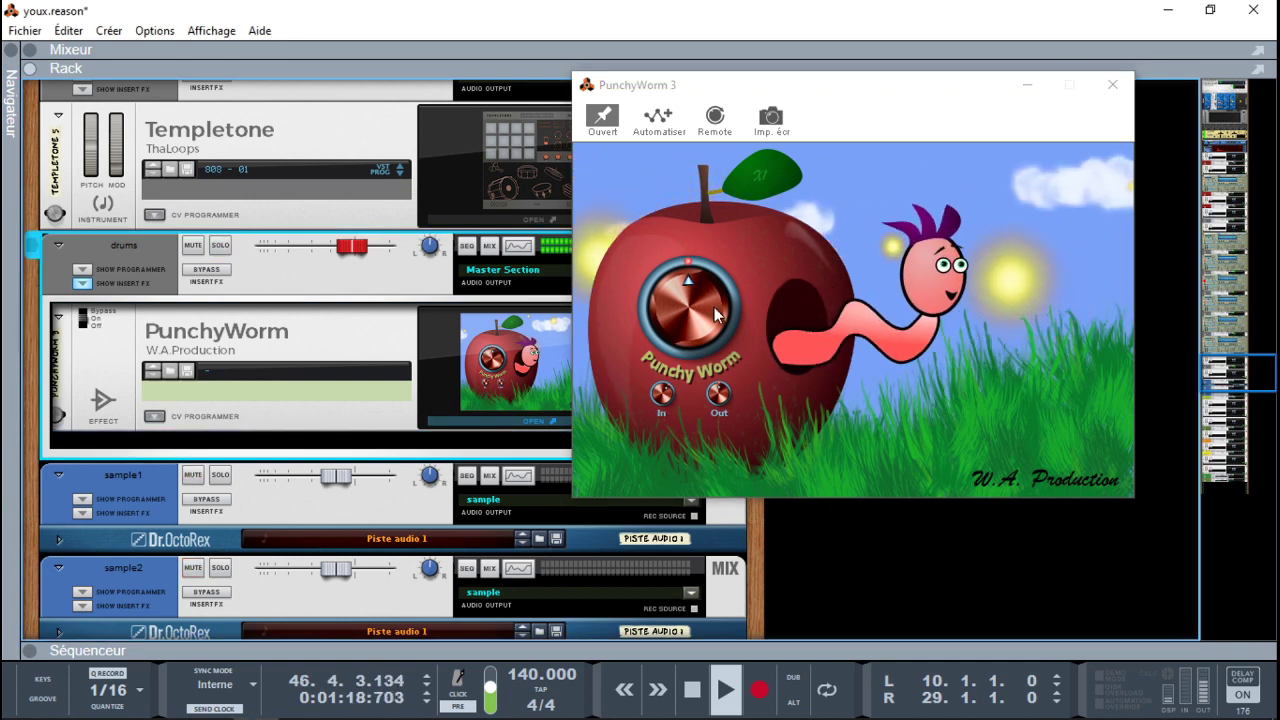
{"action": "left_click_drag", "start_coordinate": [694, 323], "coordinate": [686, 274]}
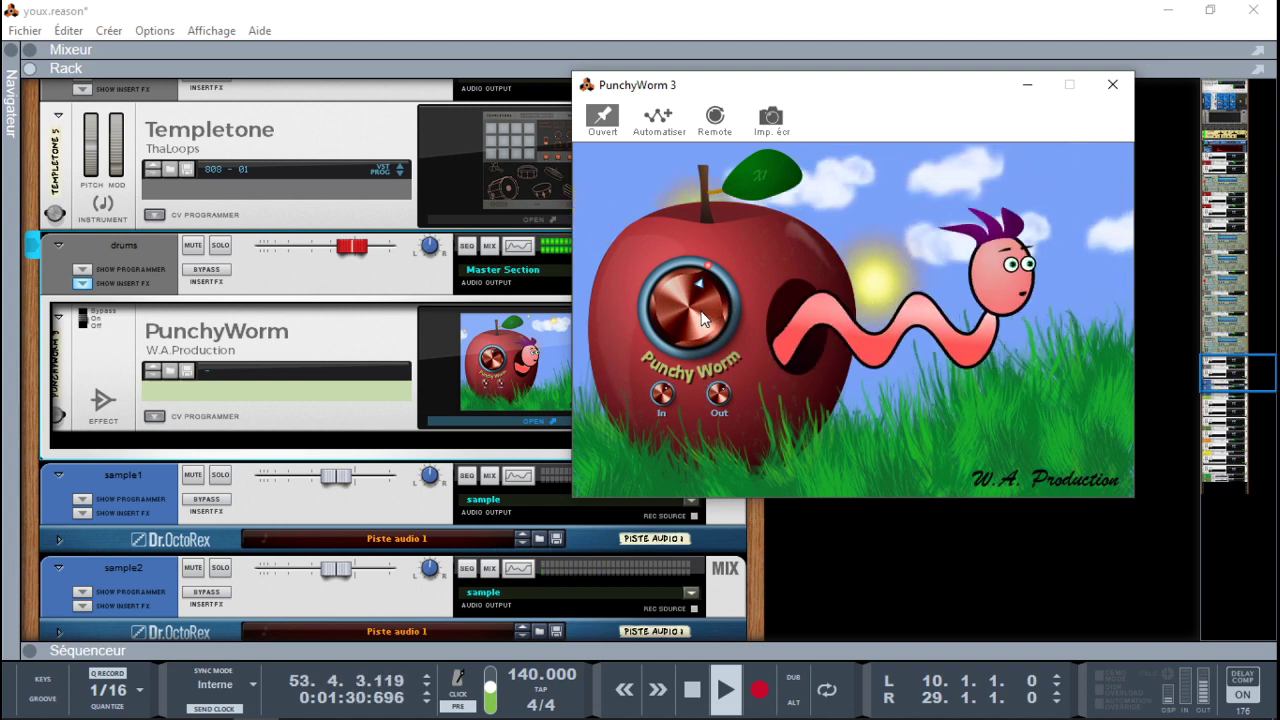
{"action": "left_click", "coordinate": [207, 272]}
{"action": "left_click", "coordinate": [206, 272]}
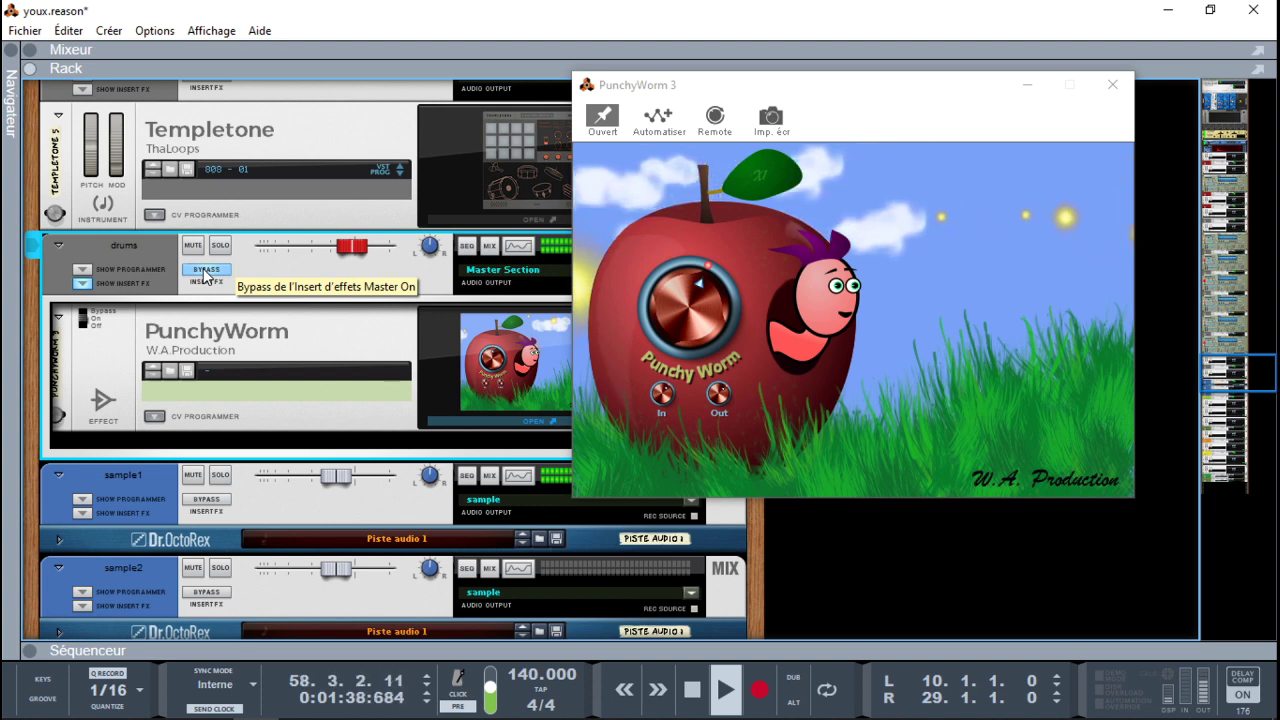
{"action": "left_click", "coordinate": [205, 272]}
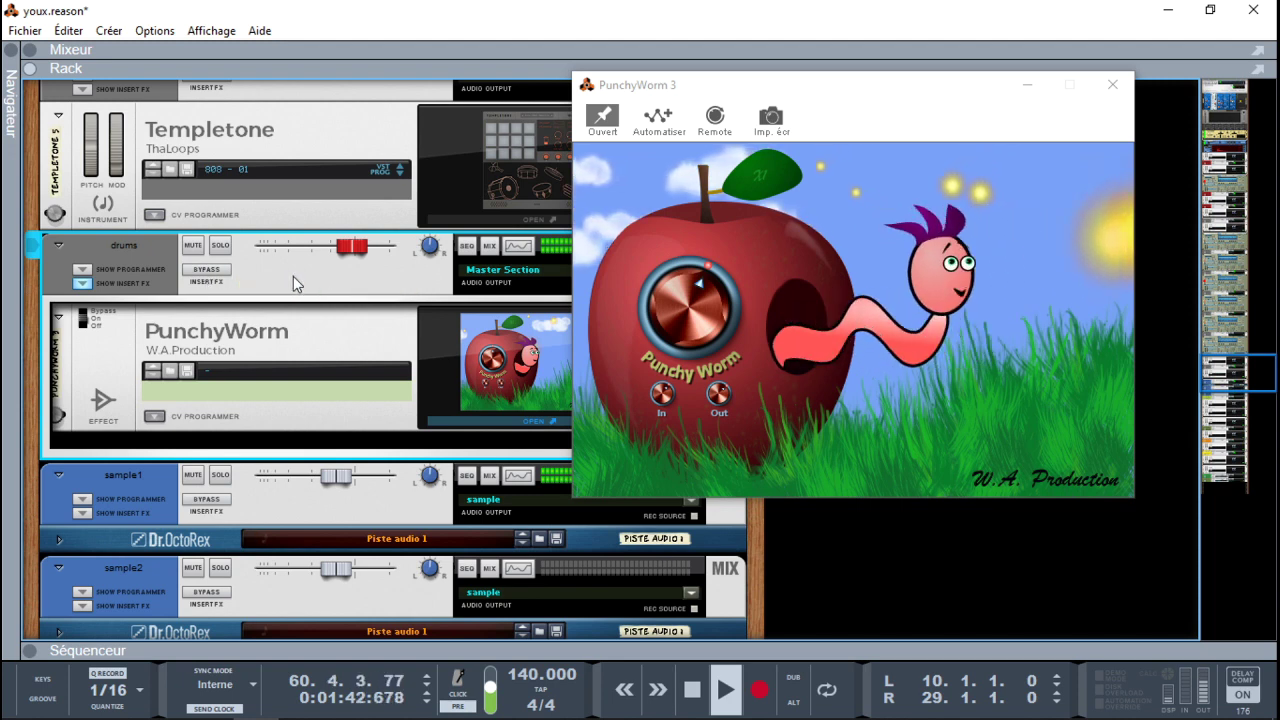
Raise the drums PunchyWorm's main knob to about three quarters and compare the mix with and without the insert effects.
{"action": "left_click_drag", "start_coordinate": [696, 315], "coordinate": [660, 218]}
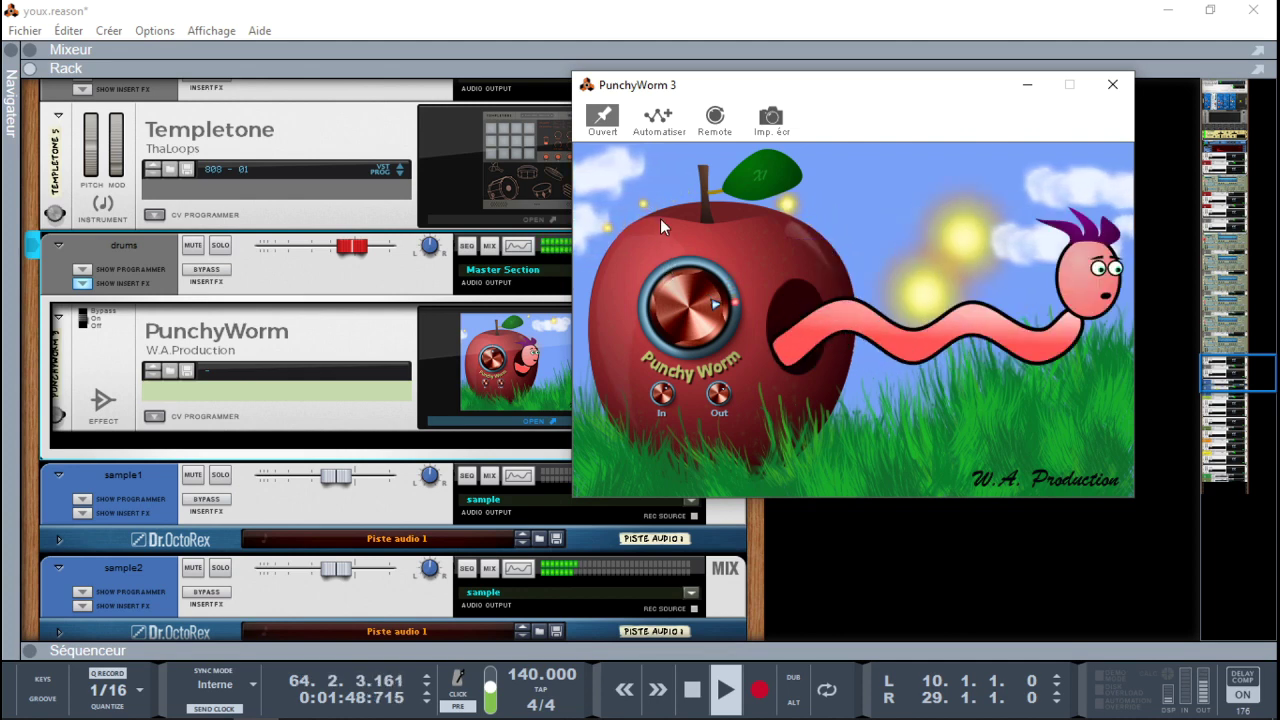
{"action": "left_click", "coordinate": [208, 276]}
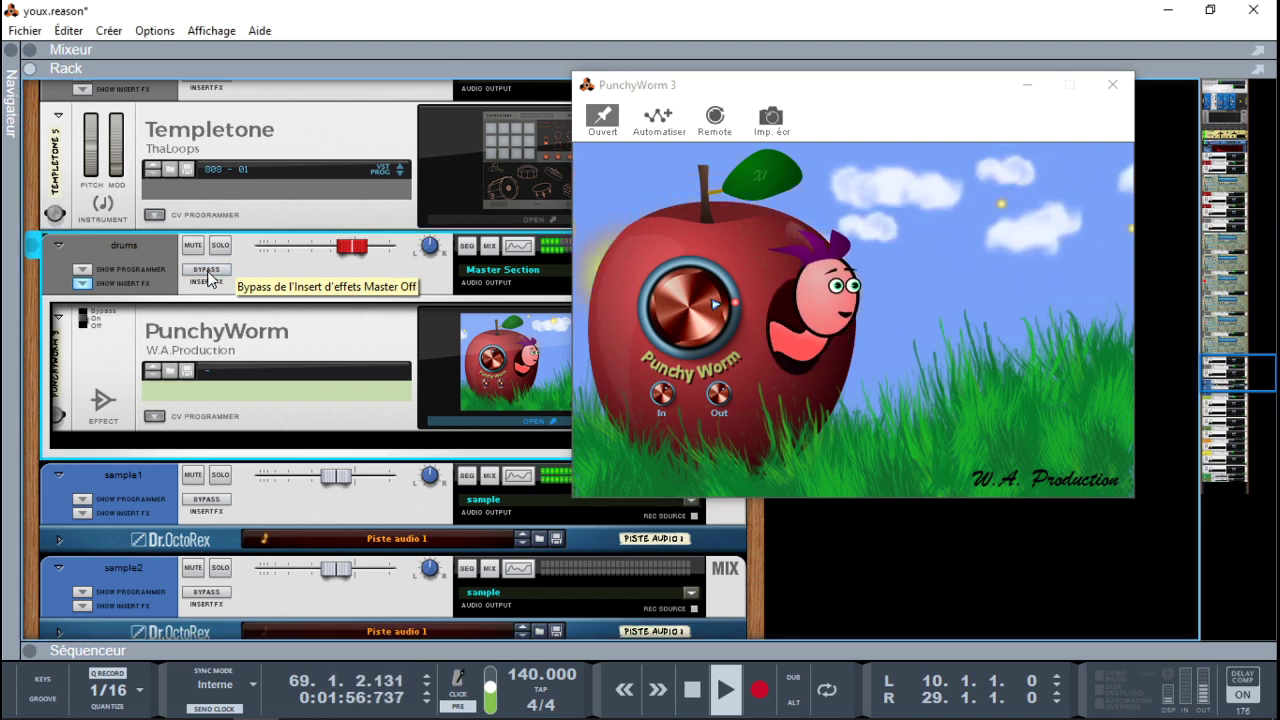
{"action": "left_click", "coordinate": [208, 272]}
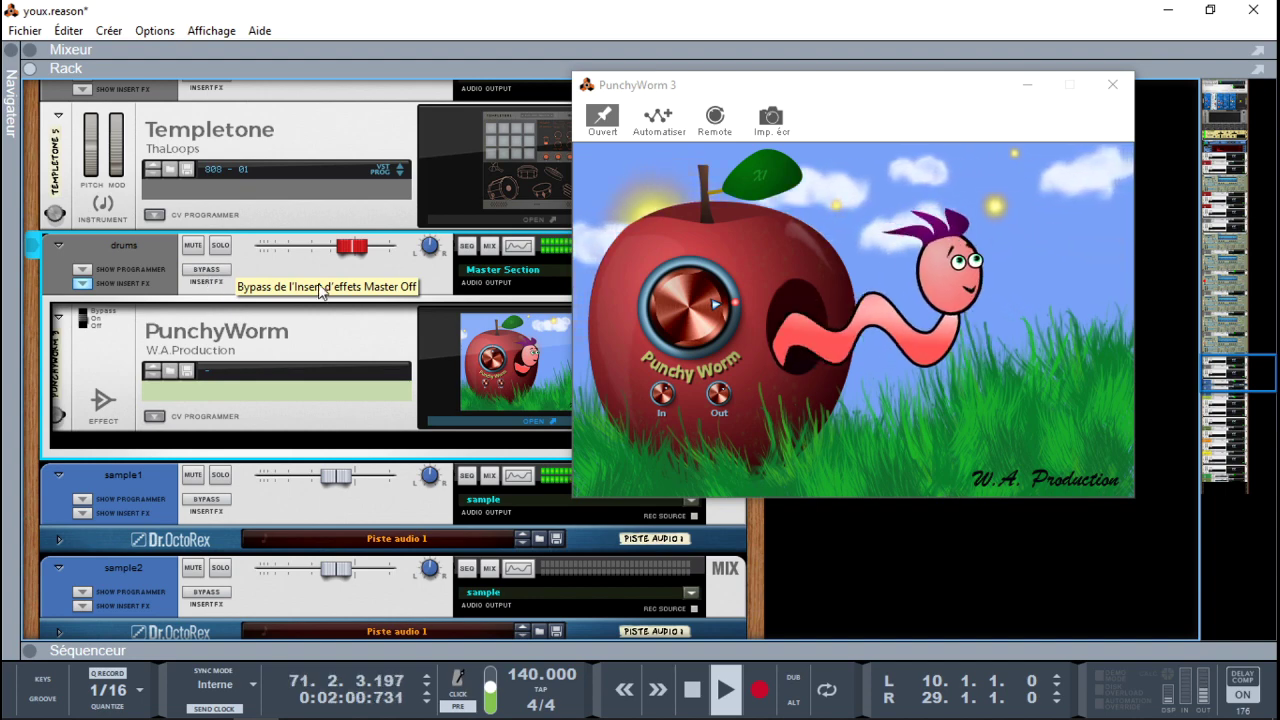
Raise the kick channel's PunchyWorm main knob well above midway, lower it to about one third, and close both PunchyWorm windows.
{"action": "left_click_drag", "start_coordinate": [1243, 372], "coordinate": [1235, 229]}
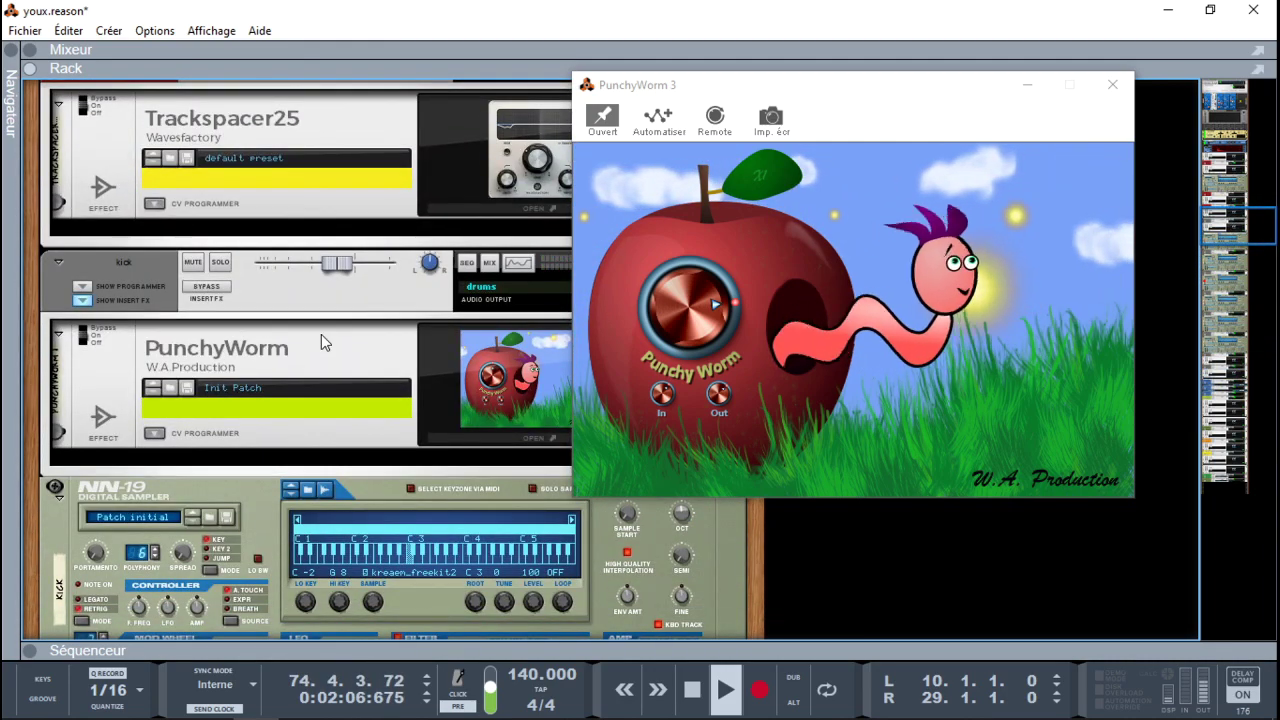
{"action": "left_click", "coordinate": [540, 438]}
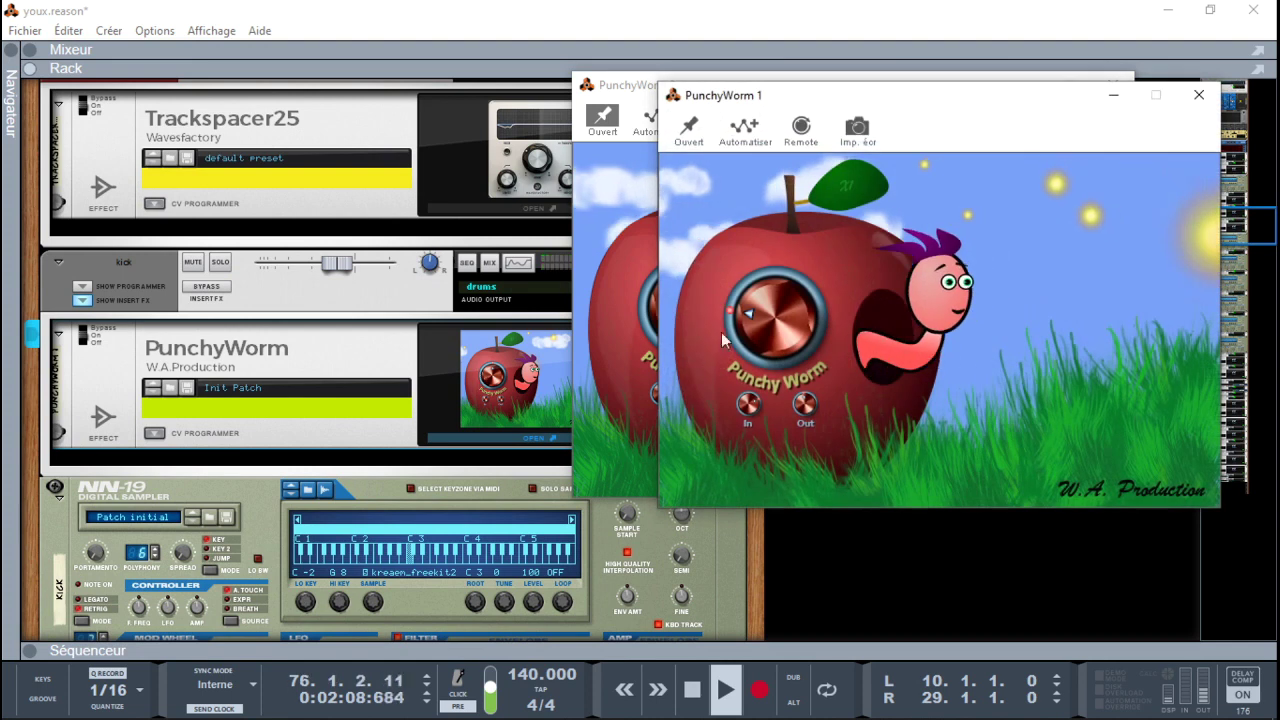
{"action": "left_click_drag", "start_coordinate": [751, 304], "coordinate": [791, 8]}
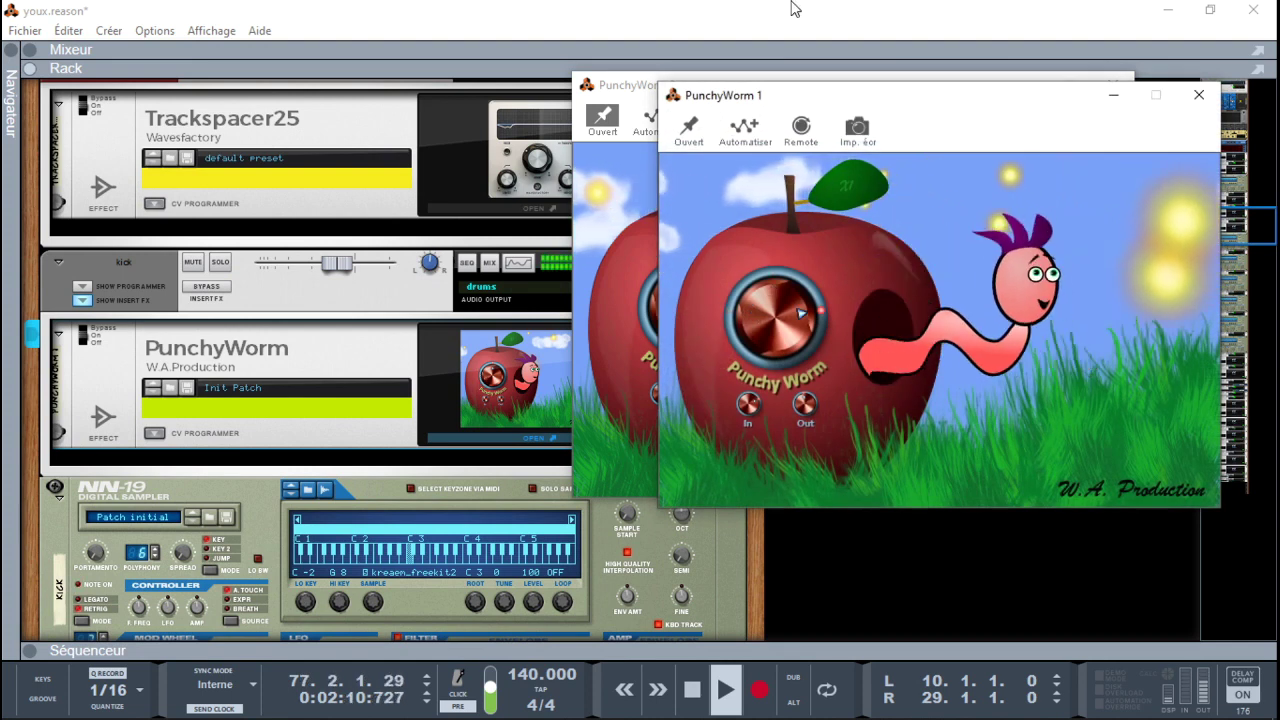
{"action": "left_click_drag", "start_coordinate": [780, 271], "coordinate": [826, 574]}
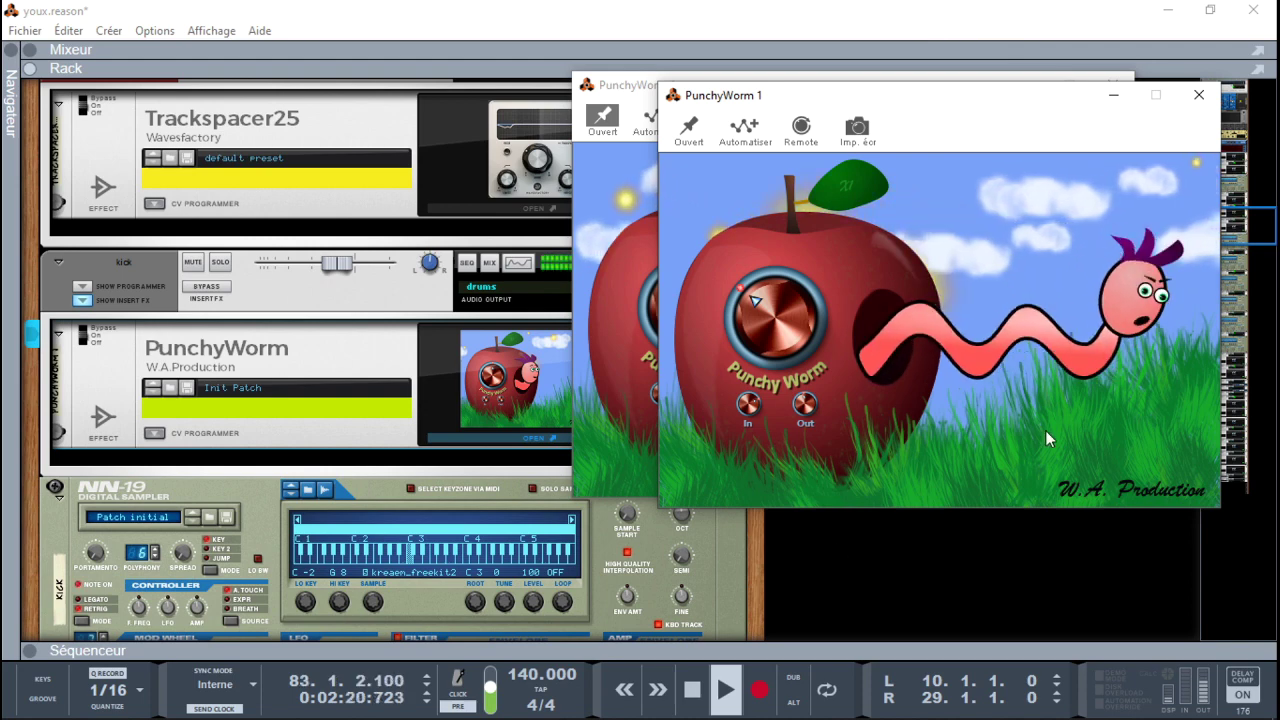
{"action": "left_click", "coordinate": [1200, 98]}
{"action": "left_click", "coordinate": [1108, 86]}
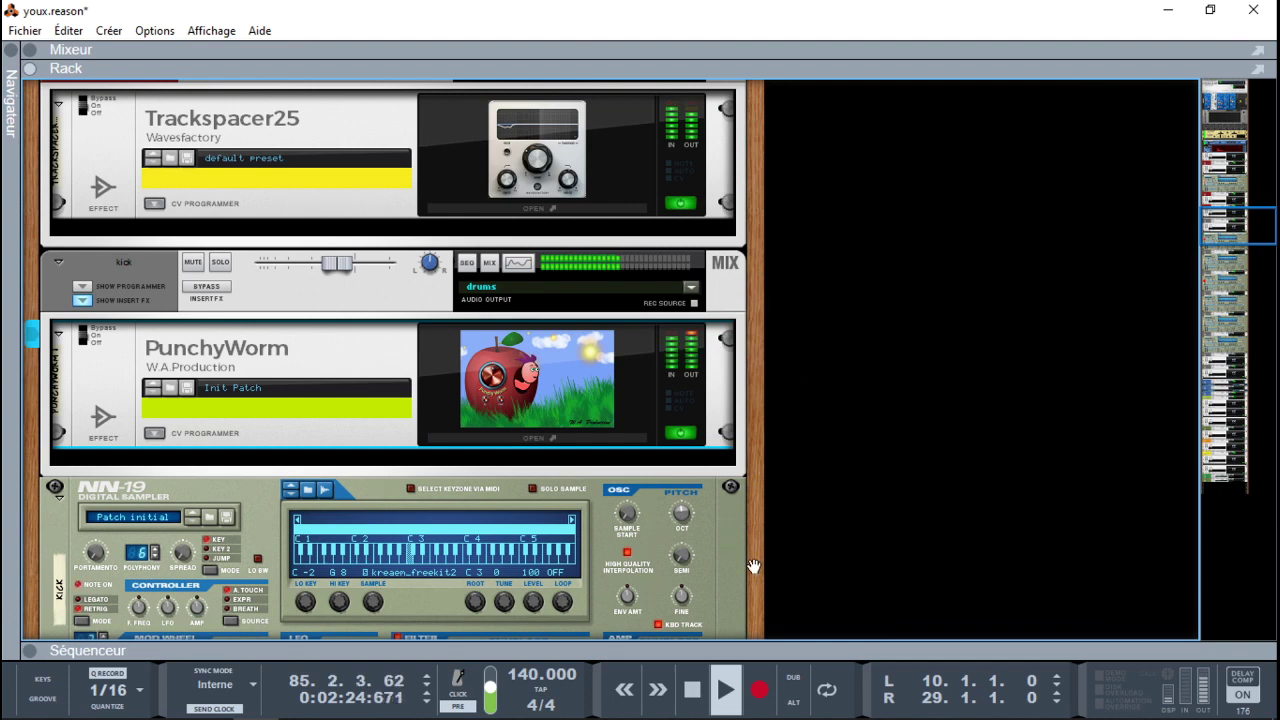
Stop playback and reopen the PunchyWorm insert on the kick channel.
{"action": "left_click_drag", "start_coordinate": [1229, 207], "coordinate": [1218, 165]}
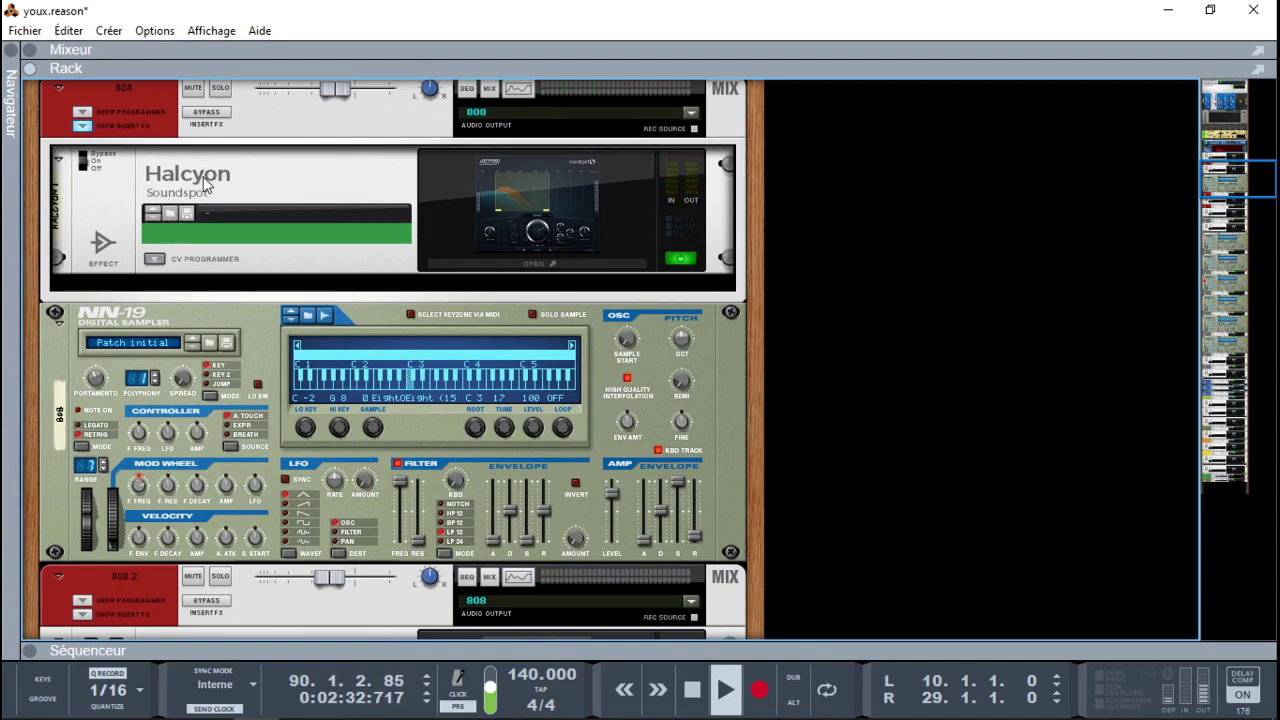
{"action": "left_click_drag", "start_coordinate": [1231, 183], "coordinate": [1231, 232]}
{"action": "left_click", "coordinate": [575, 292]}
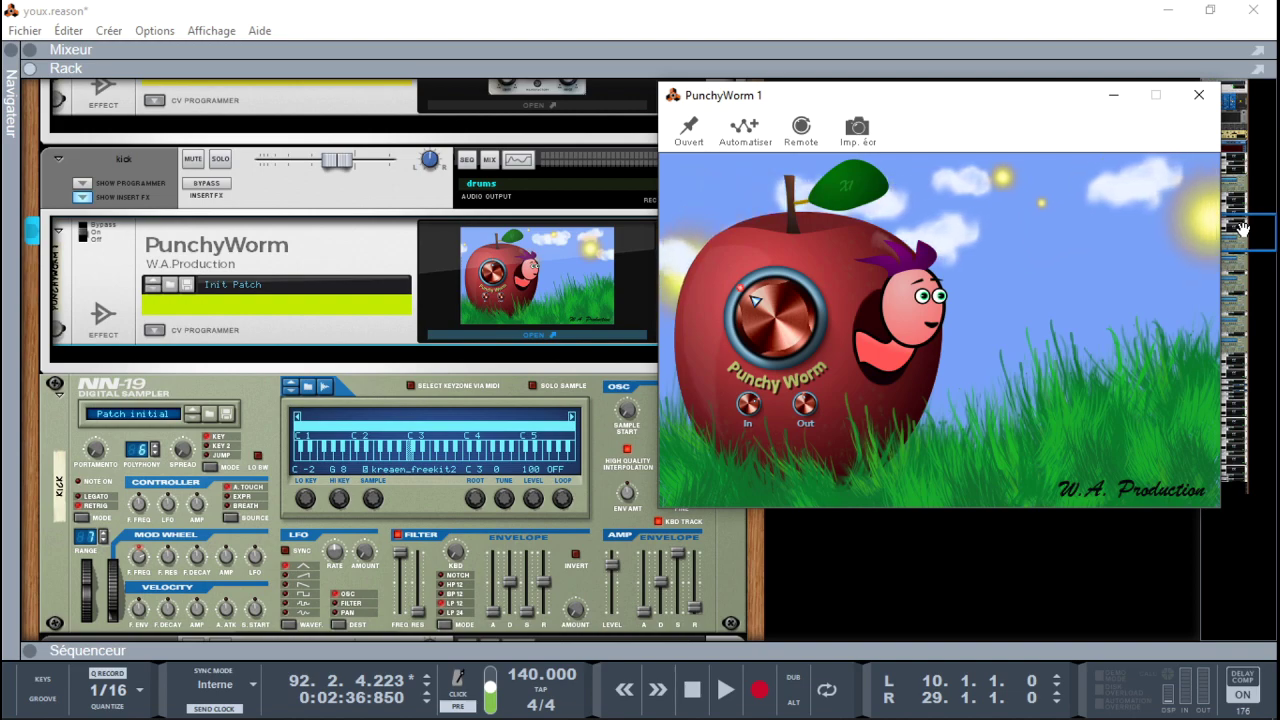
Open the Outlaw insert on the Templetone 1 channel to review its settings, and close its window.
{"action": "left_click_drag", "start_coordinate": [1240, 230], "coordinate": [1261, 412]}
{"action": "left_click", "coordinate": [537, 470]}
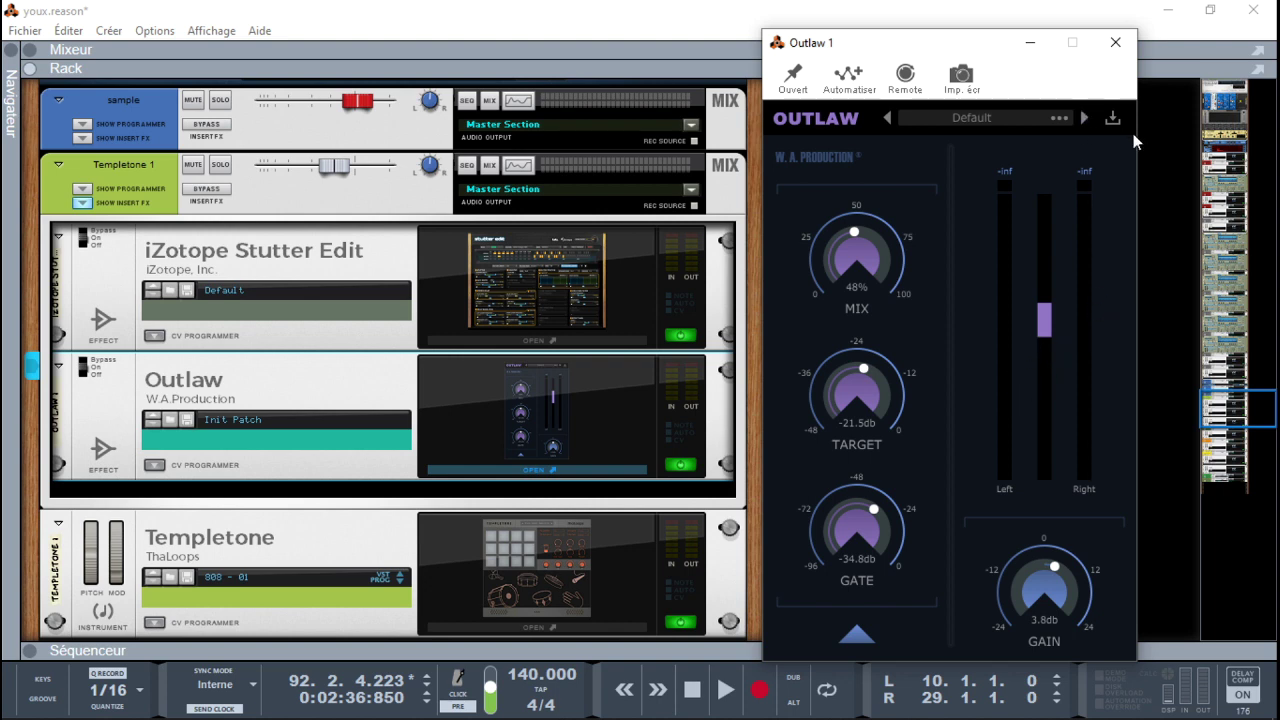
{"action": "left_click", "coordinate": [1116, 43]}
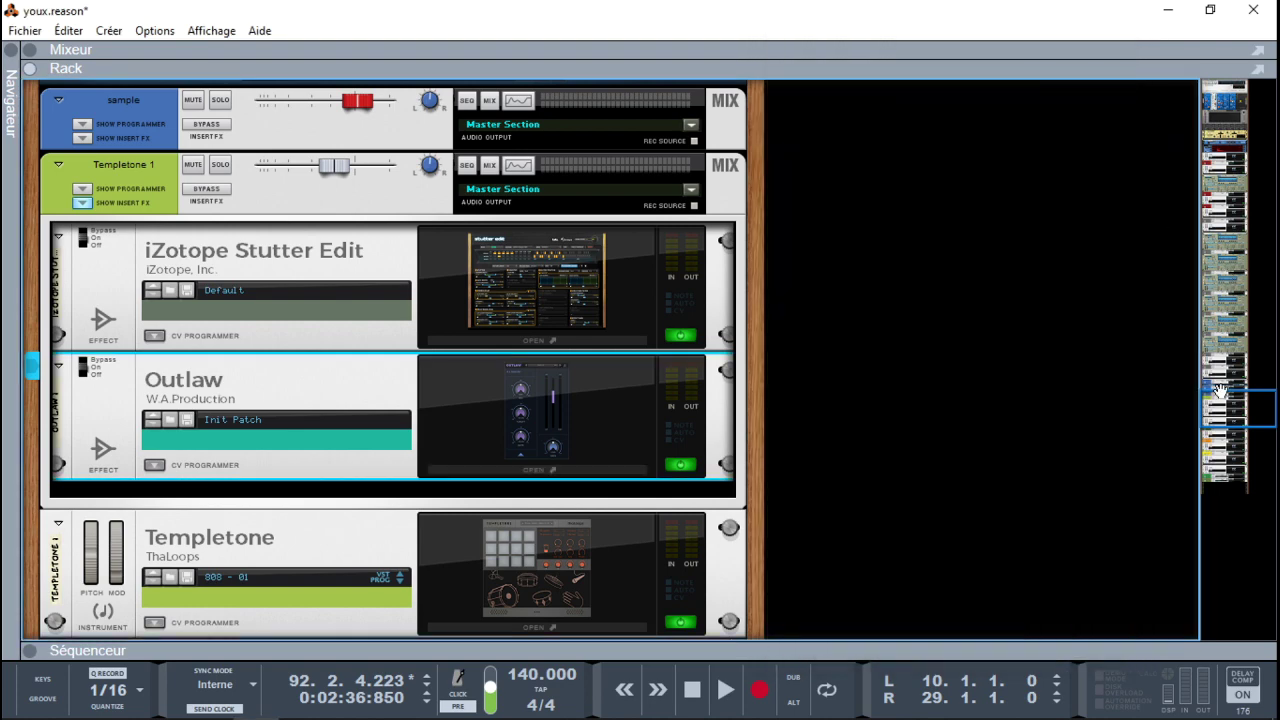
{"action": "mouse_move", "coordinate": [1218, 402]}
{"action": "left_mouse_down"}
{"action": "mouse_move", "coordinate": [1220, 433]}
{"action": "mouse_move", "coordinate": [1218, 398]}
{"action": "mouse_move", "coordinate": [1220, 418]}
{"action": "left_mouse_up"}
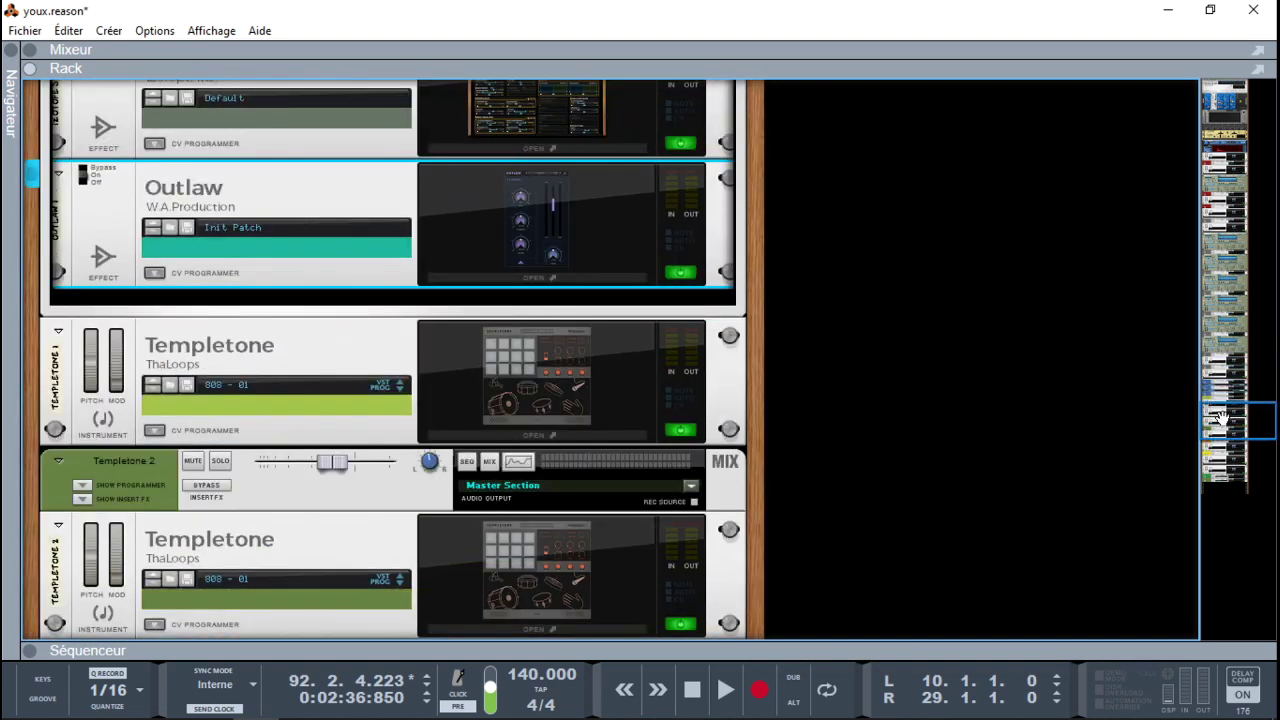